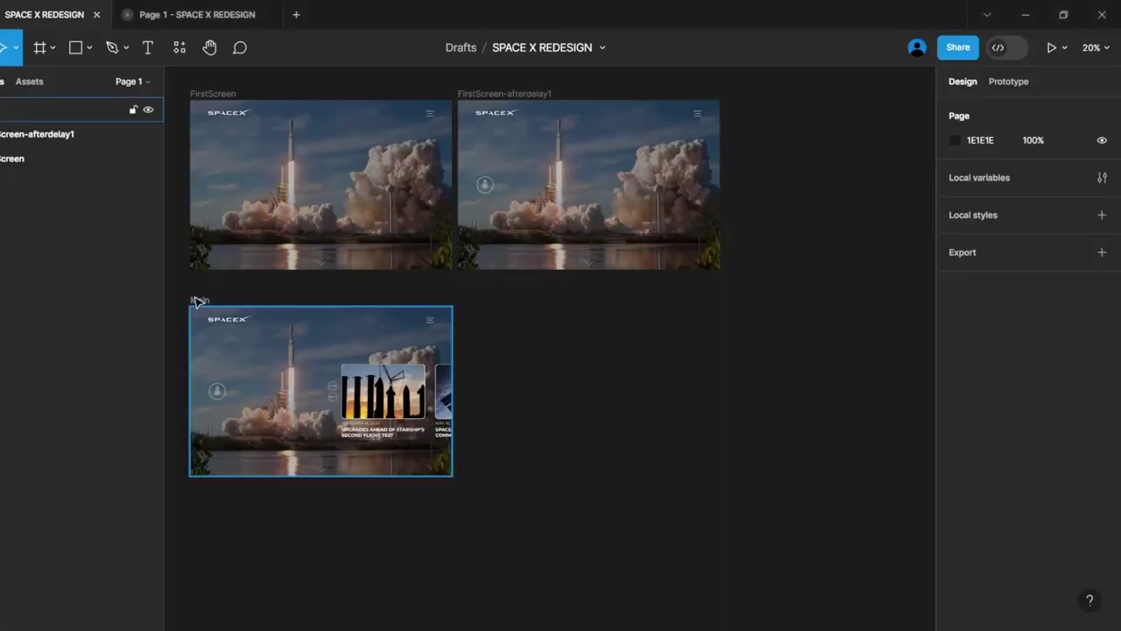
left_click(197, 301)
Alt-drag a copy of the SPACEX logo into the Main frame's bottom-right corner.
key("space")
left_click_drag(378, 529, 514, 503)
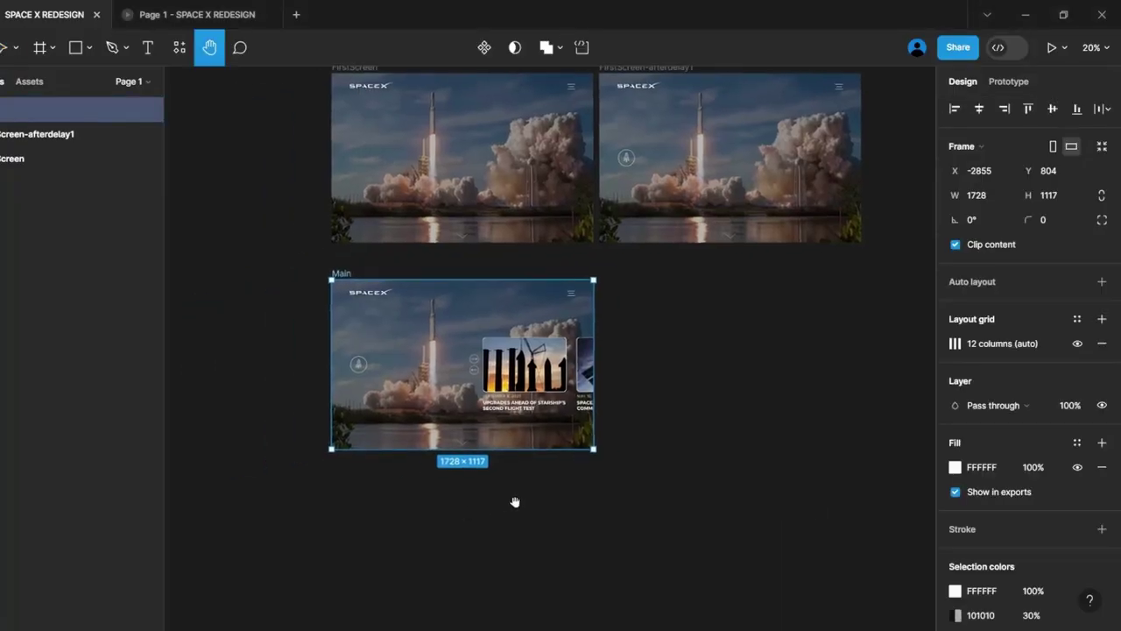
scroll(467, 495, "up", 5)
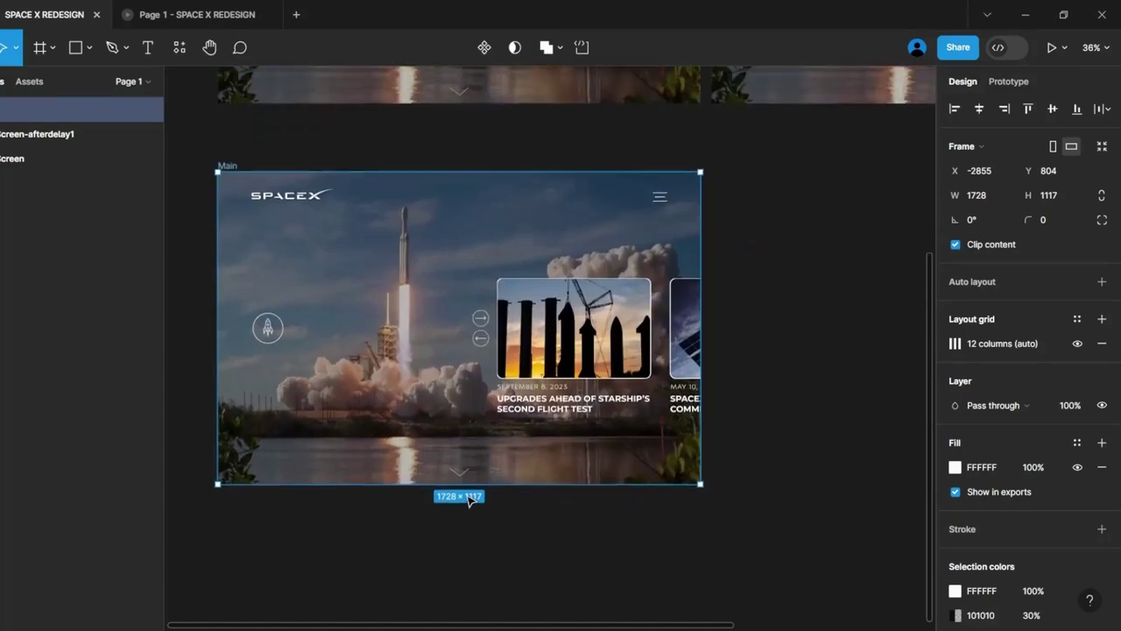
left_click(295, 203)
left_click_drag(295, 202, 646, 476)
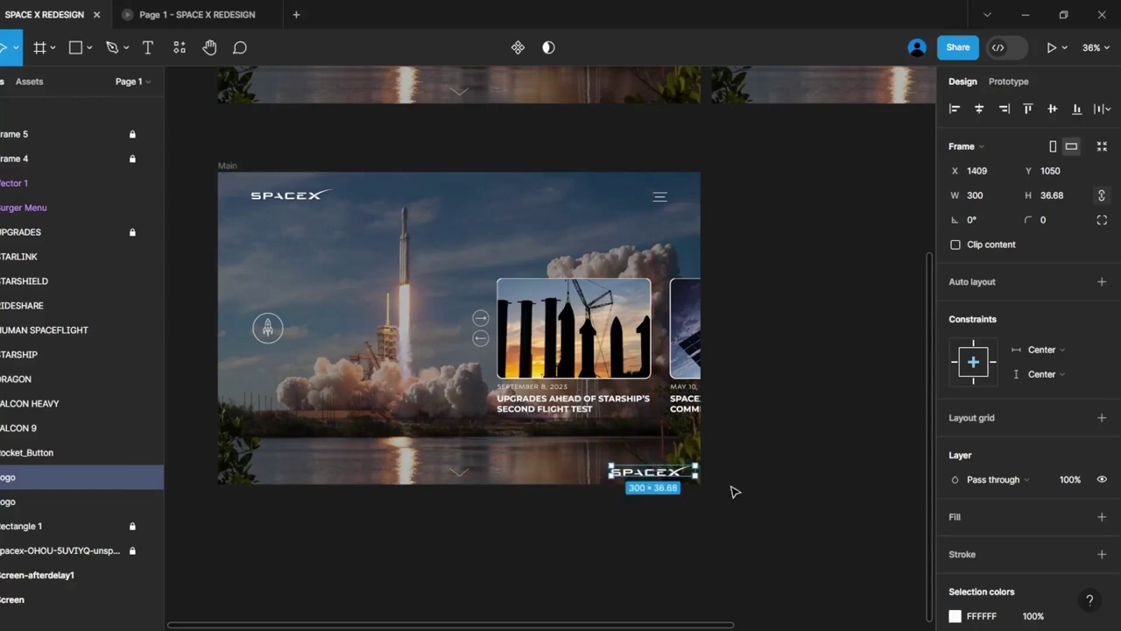
left_click(734, 491)
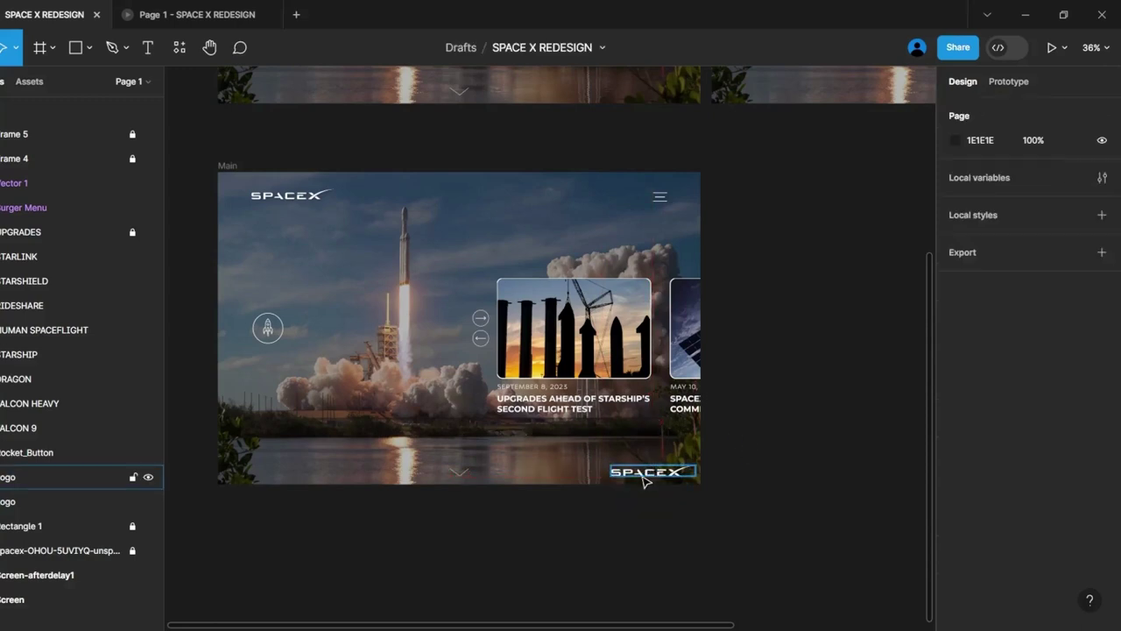
scroll(643, 478, "down", 2)
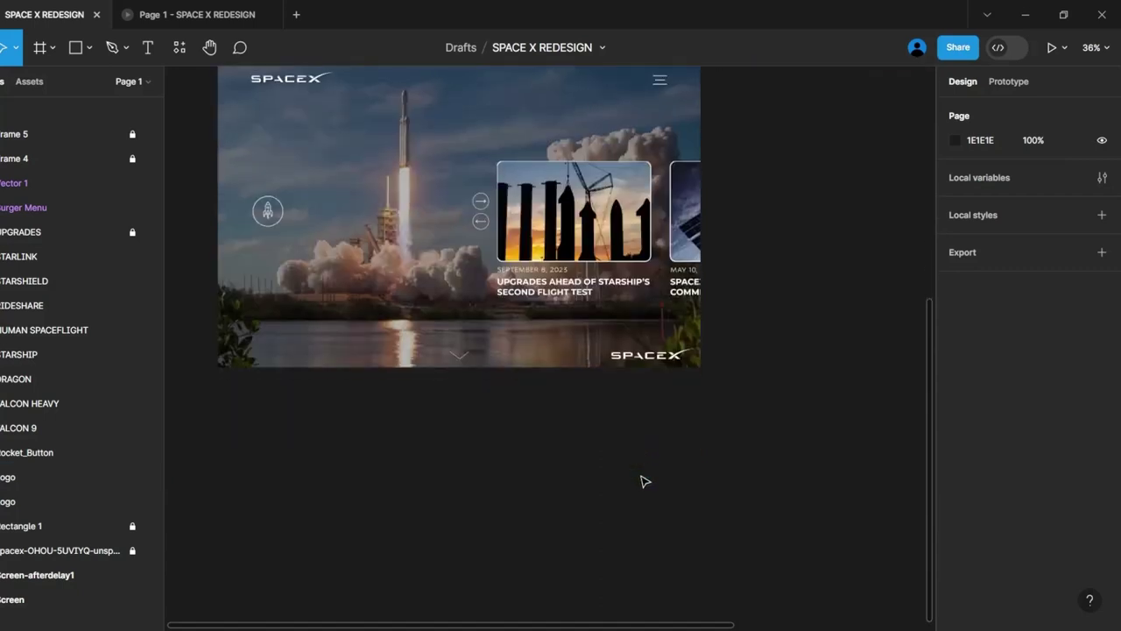
Draw a full-height rectangle over Main's left side with a white fill at 20% opacity.
key("r")
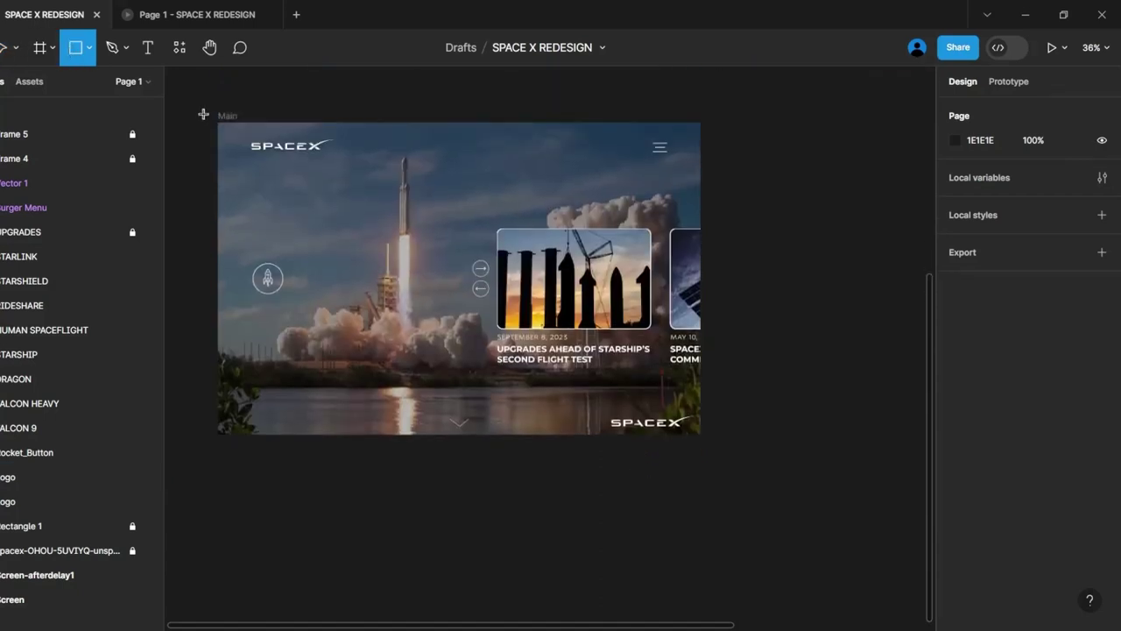
left_click_drag(218, 121, 387, 435)
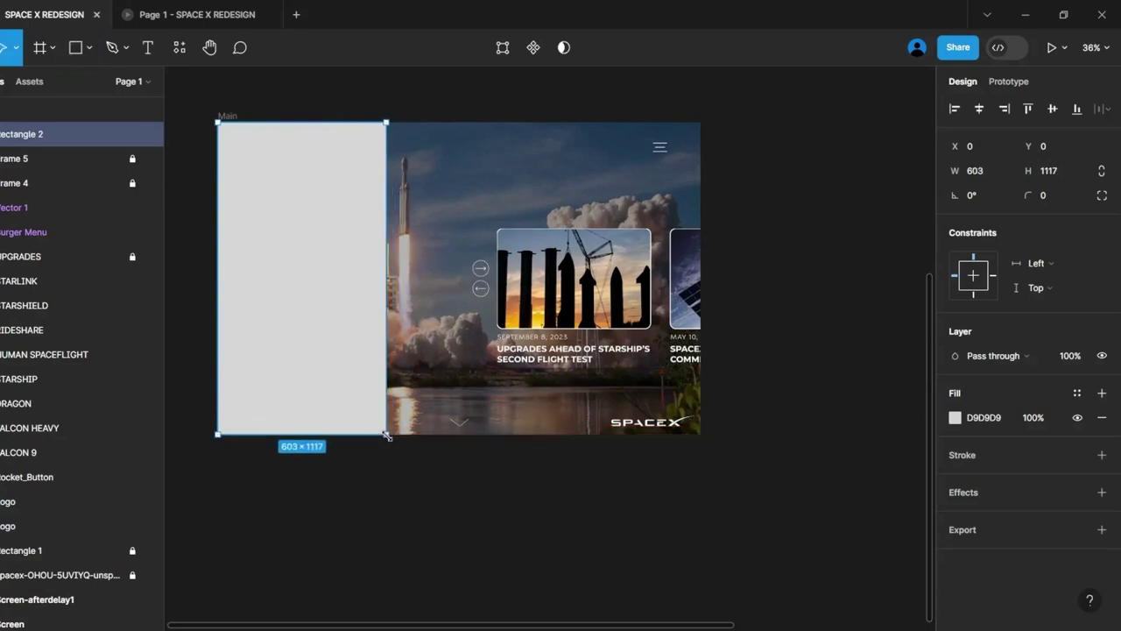
left_click(955, 418)
left_click(771, 547)
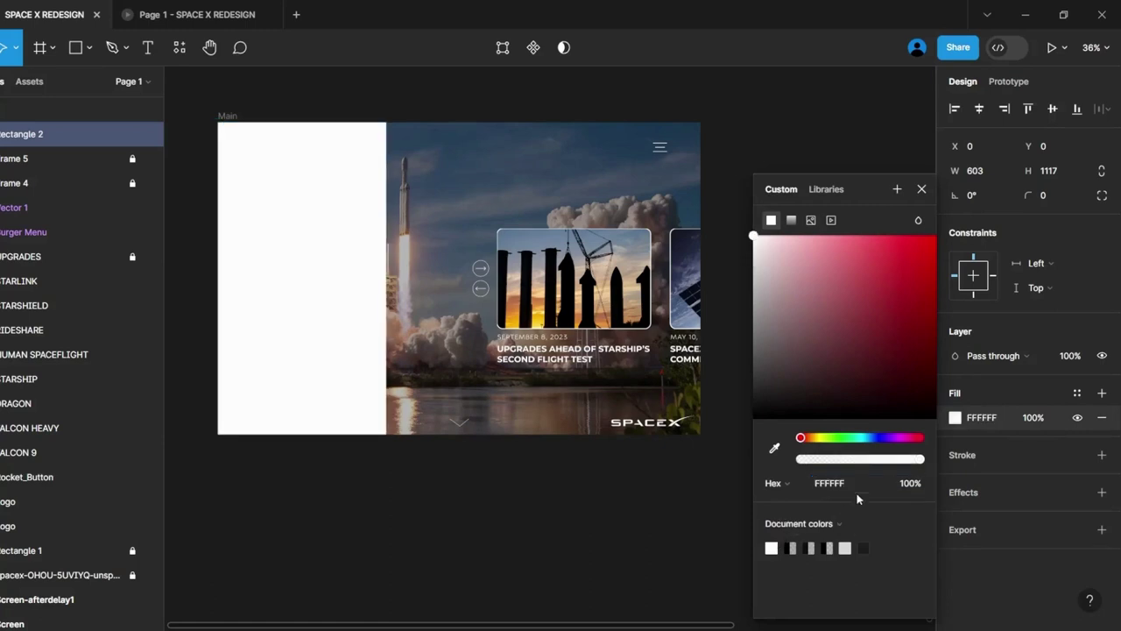
left_click(921, 486)
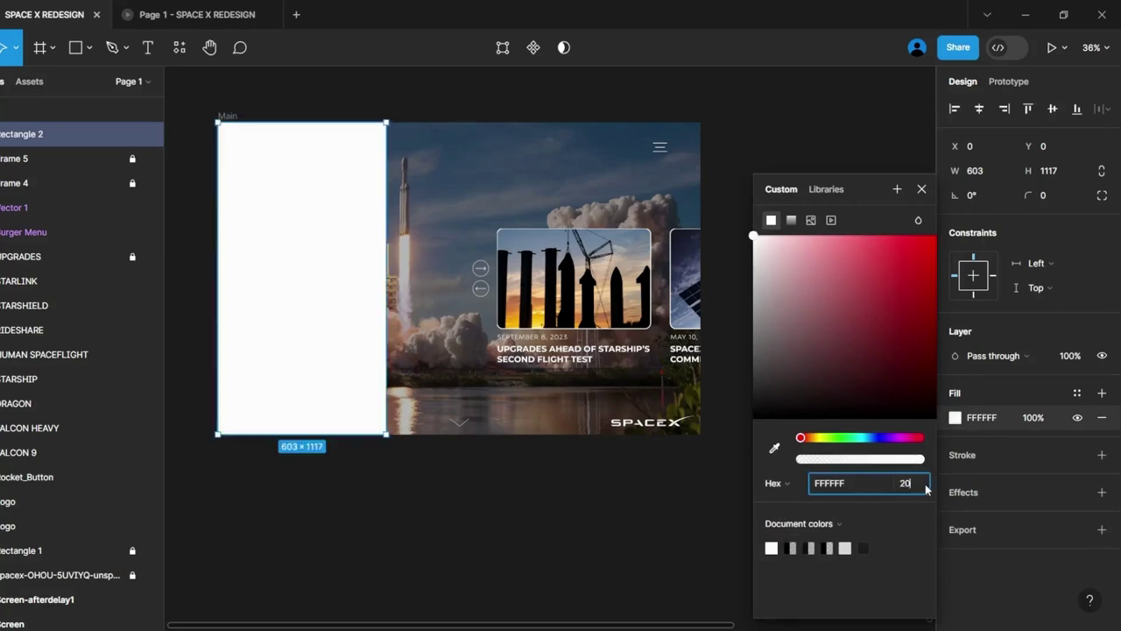
type("20")
key("Return")
Give the panel a Background blur effect of 50.
left_click(1100, 492)
left_click(1003, 517)
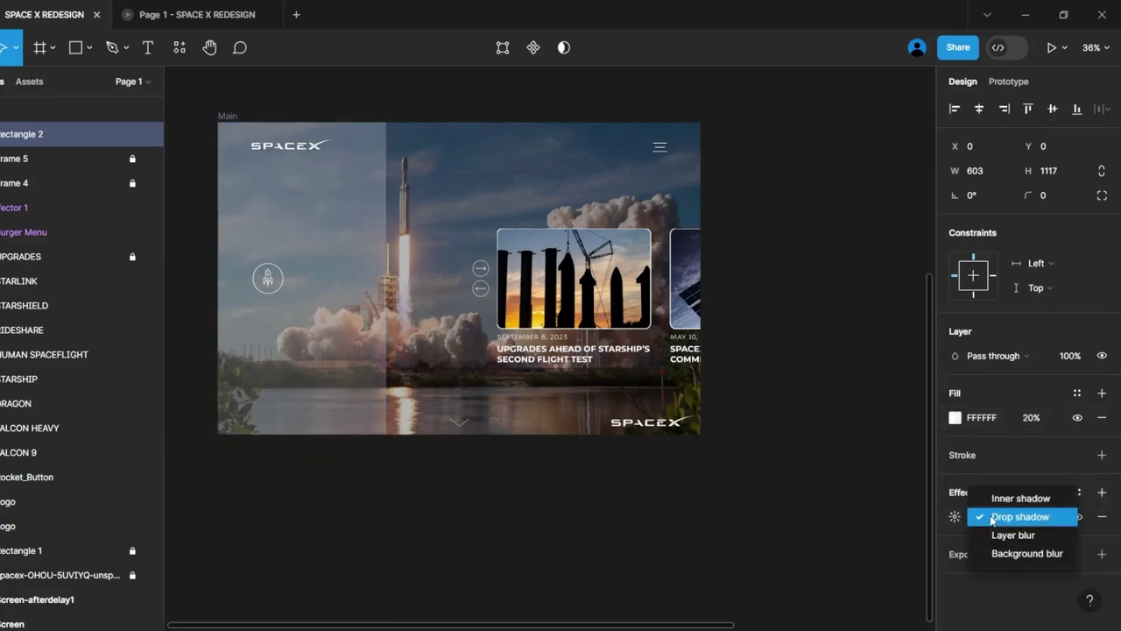
left_click(1025, 551)
left_click(955, 517)
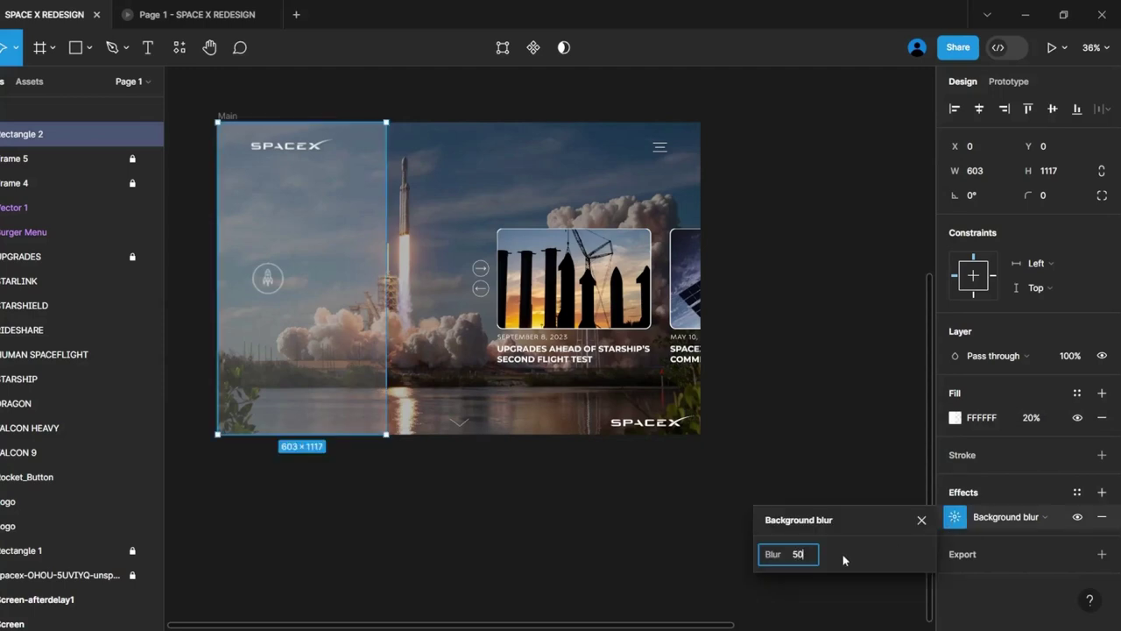
type("50")
key("Return")
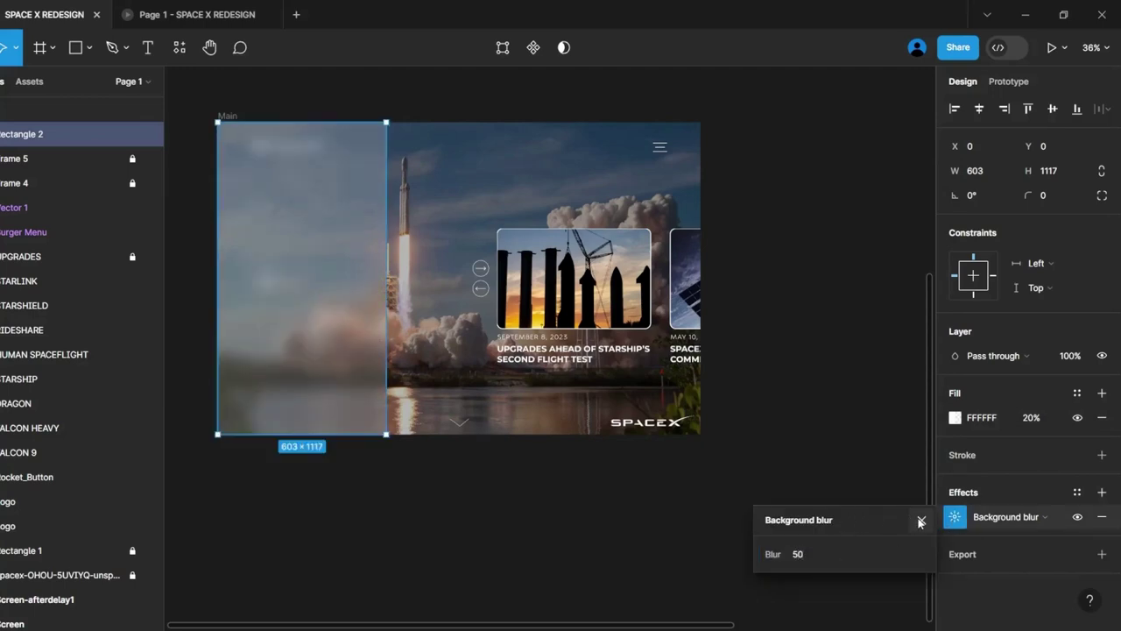
left_click(920, 521)
Add a white linear-gradient stroke to the panel, with one stop at 40% opacity.
left_click(1102, 455)
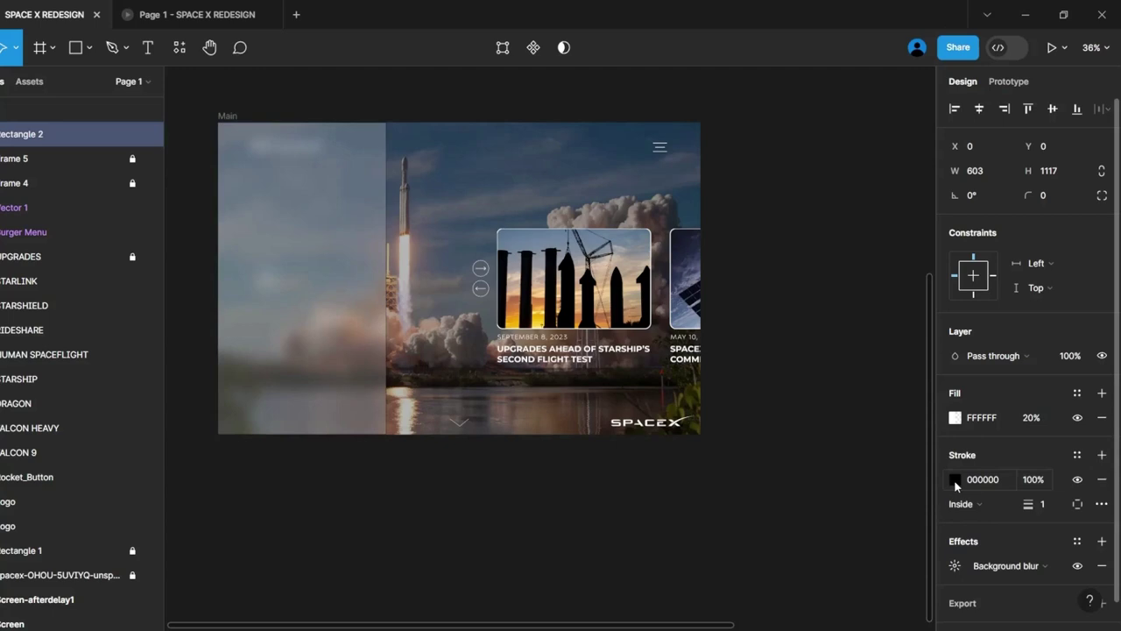
left_click(955, 479)
left_click(790, 219)
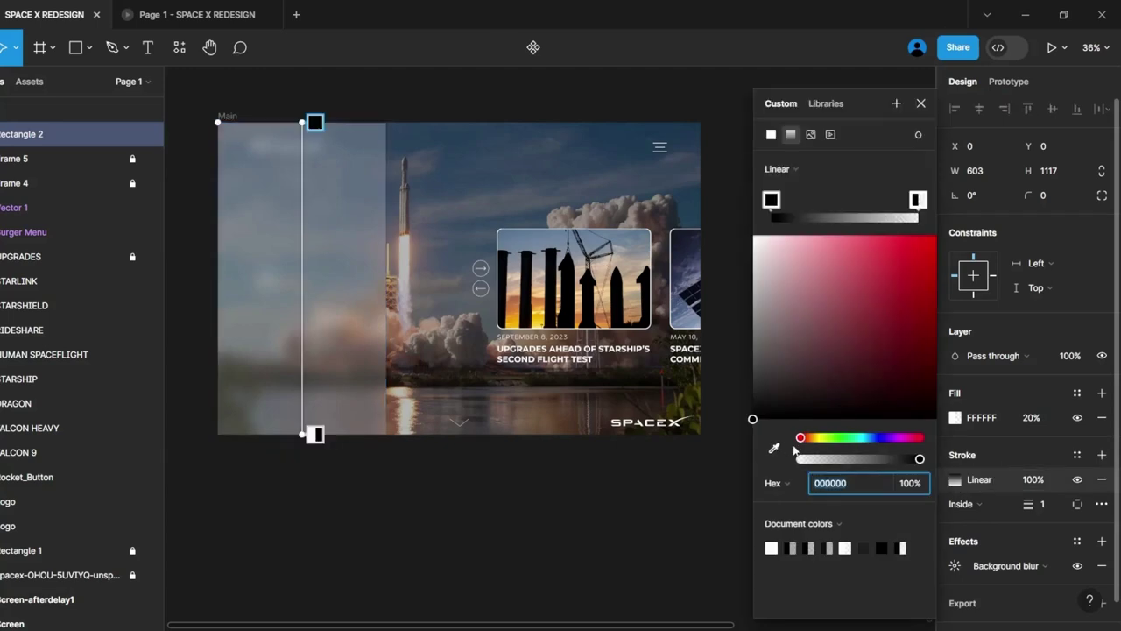
left_click(775, 545)
left_click(918, 200)
left_click(772, 547)
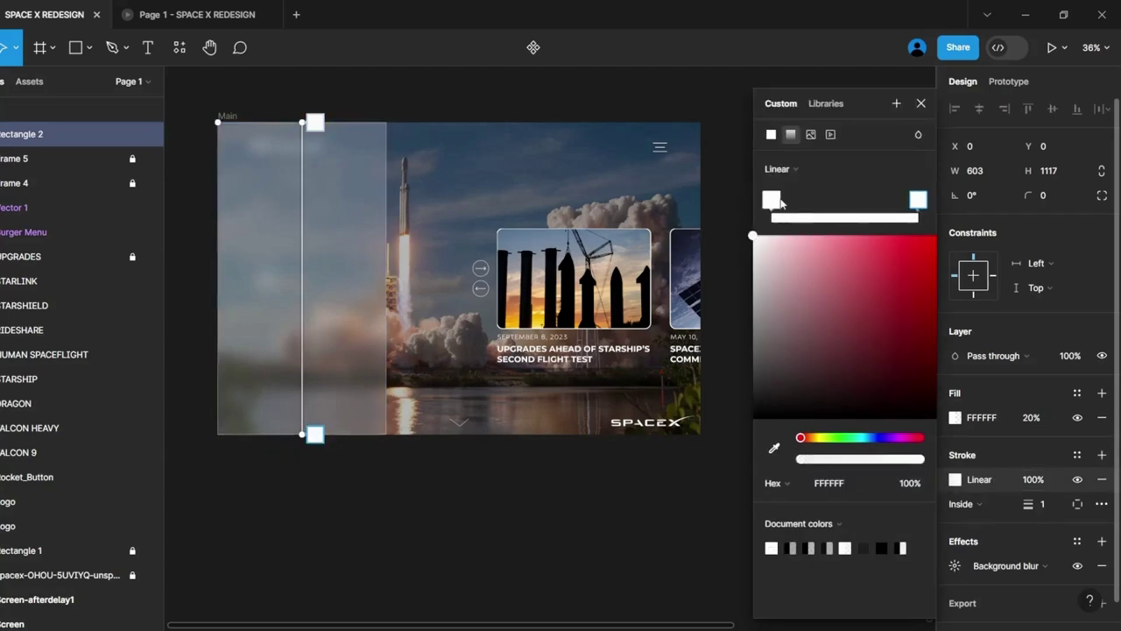
left_click(919, 483)
type("40")
key("Return")
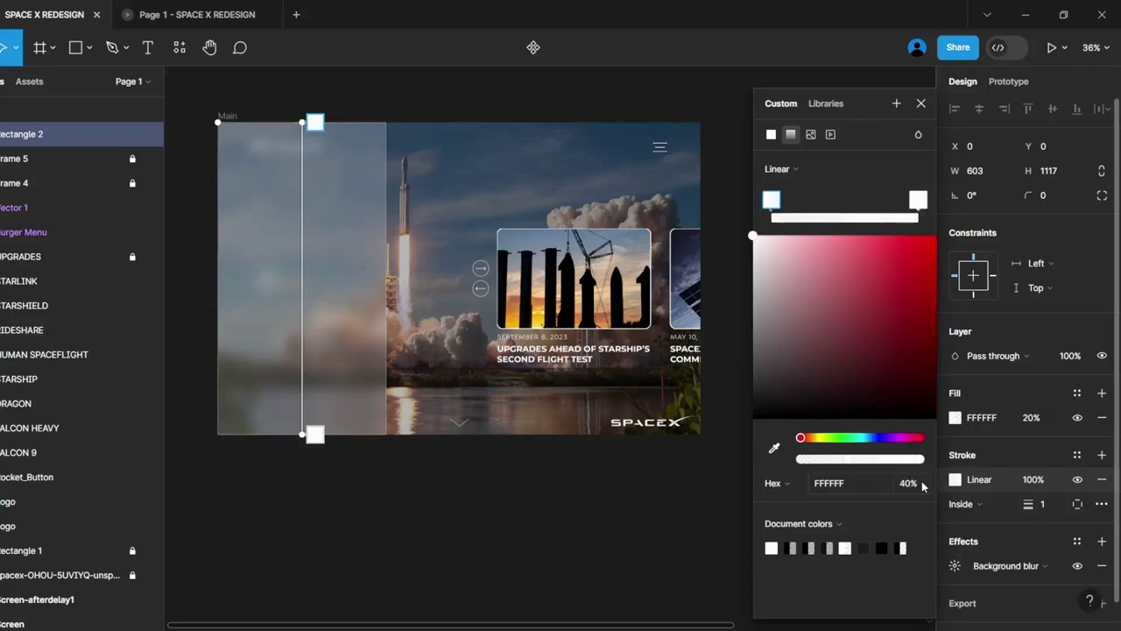
Set the other gradient stop to 20% and angle the gradient from top-left to bottom-right.
left_click(918, 199)
left_click(919, 484)
key("Return")
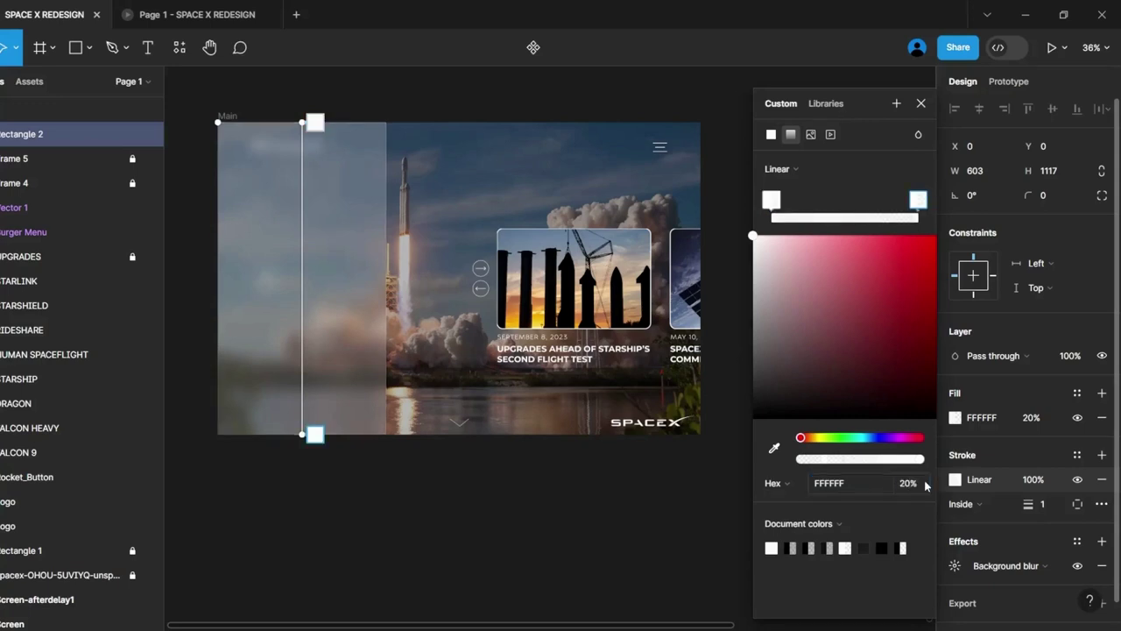
left_click_drag(303, 123, 217, 122)
left_click_drag(300, 435, 387, 435)
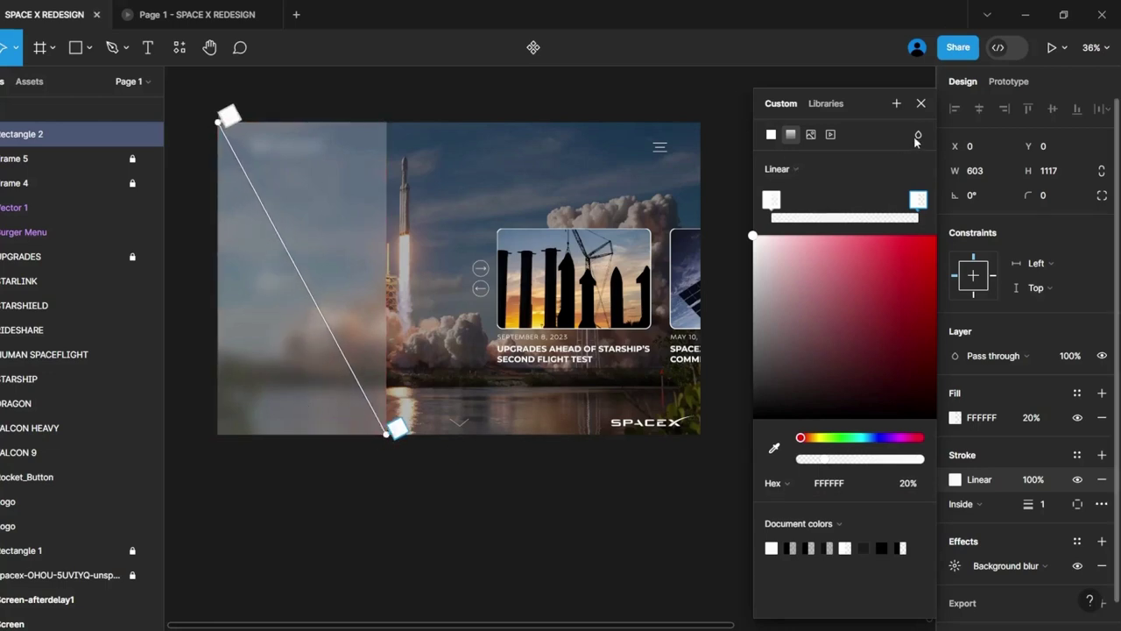
key("Escape")
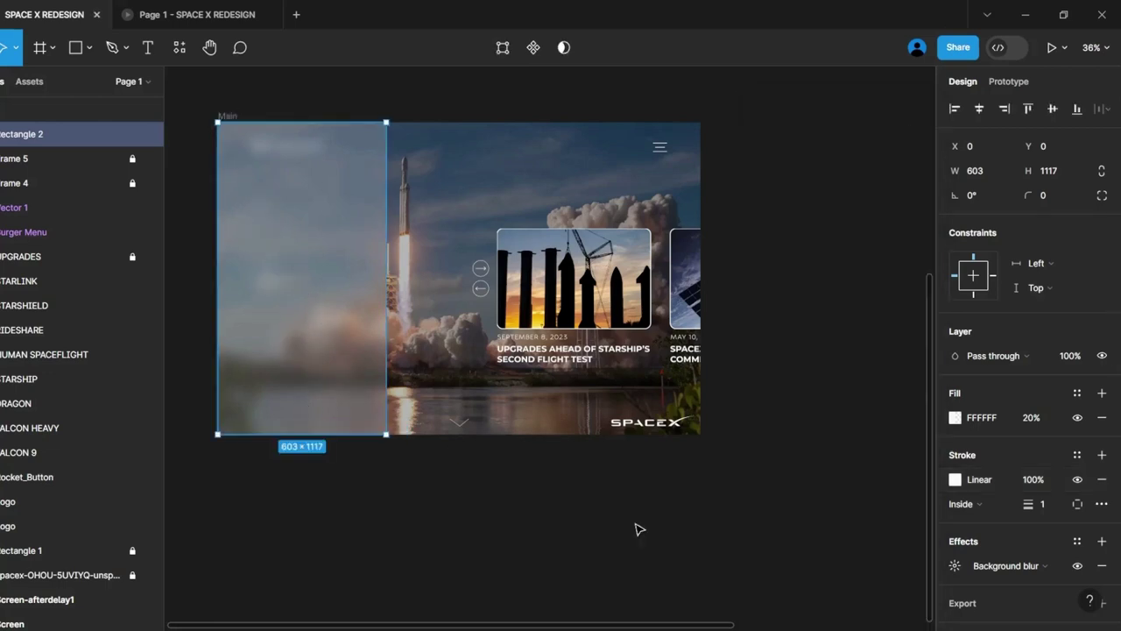
Set the glass panel's stroke position to Center.
left_click(964, 504)
left_click(973, 487)
left_click(593, 496)
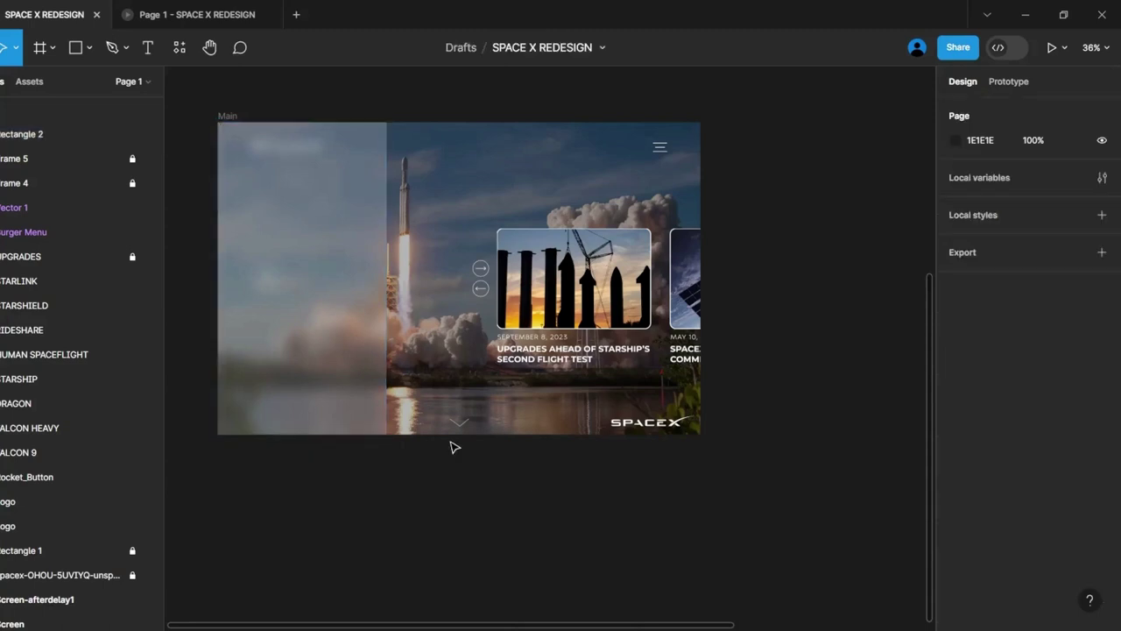
Shift the glass panel off Main's left edge and the logo copy off its right edge.
left_click(308, 270)
key("shift+Left")
key("shift+Left")
key("shift+Left")
key("shift+Left")
key("shift+Left")
key("shift+Left")
key("shift+Left")
key("shift+Left")
key("shift+Left")
key("shift+Left")
key("shift+Left")
key("shift+Left")
key("shift+Left")
key("shift+Left")
key("shift+Left")
key("shift+Left")
key("shift+Left")
key("shift+Left")
key("shift+Left")
key("shift+Left")
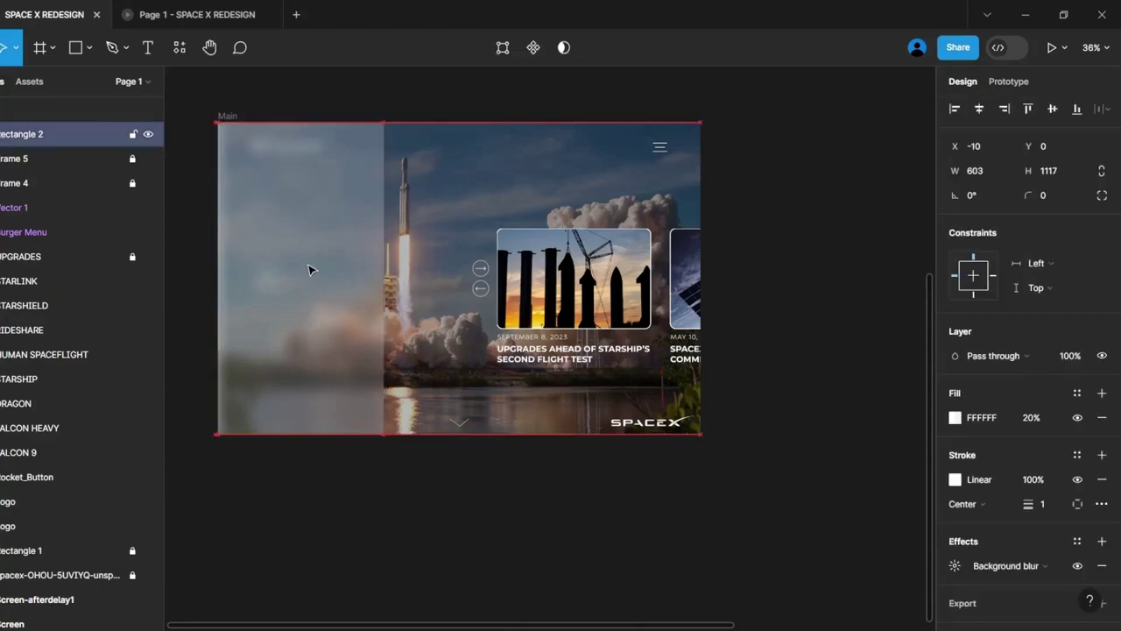
key("shift+Left")
key("shift+Left")
key("shift+Left")
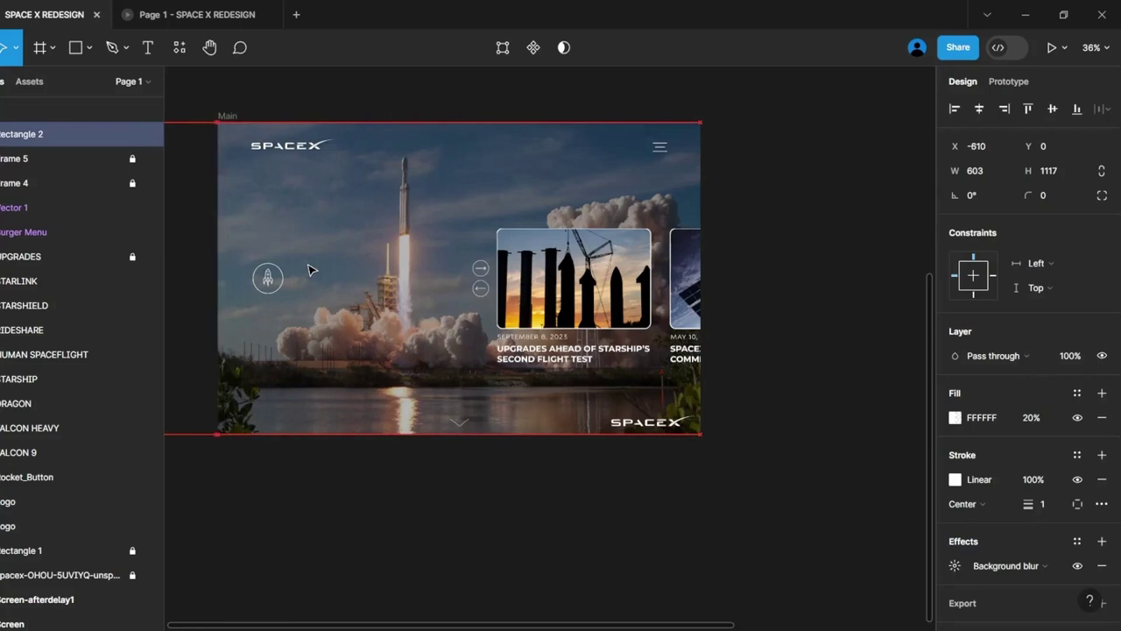
left_click(670, 423)
key("shift+Right")
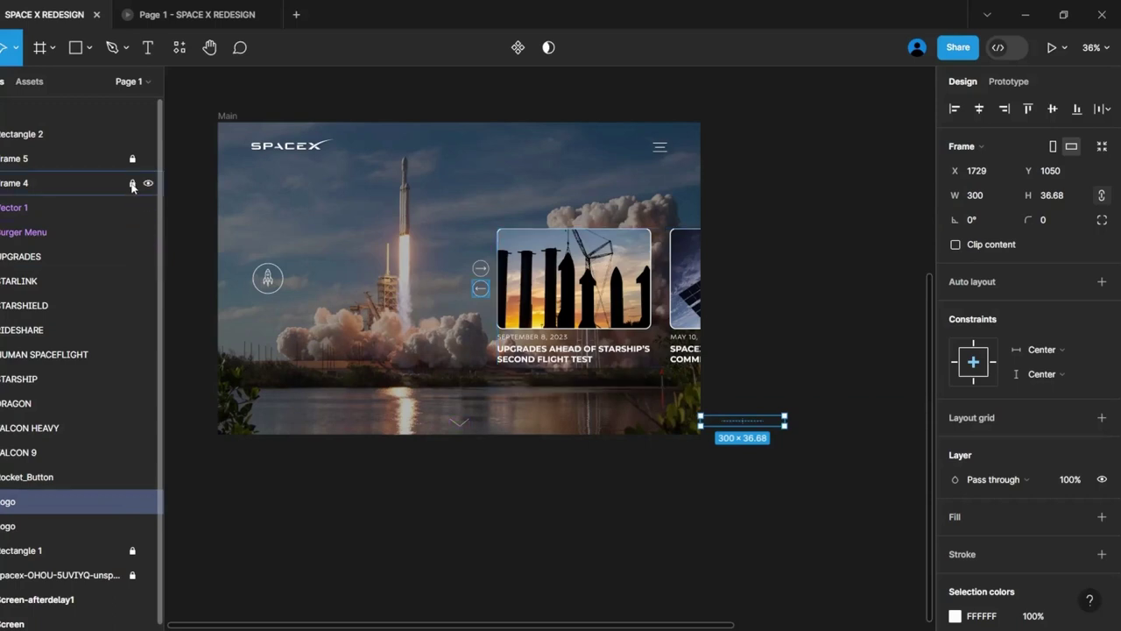
left_click(486, 524)
Duplicate the Main frame as Main-1 and collapse its layers.
left_click(226, 115)
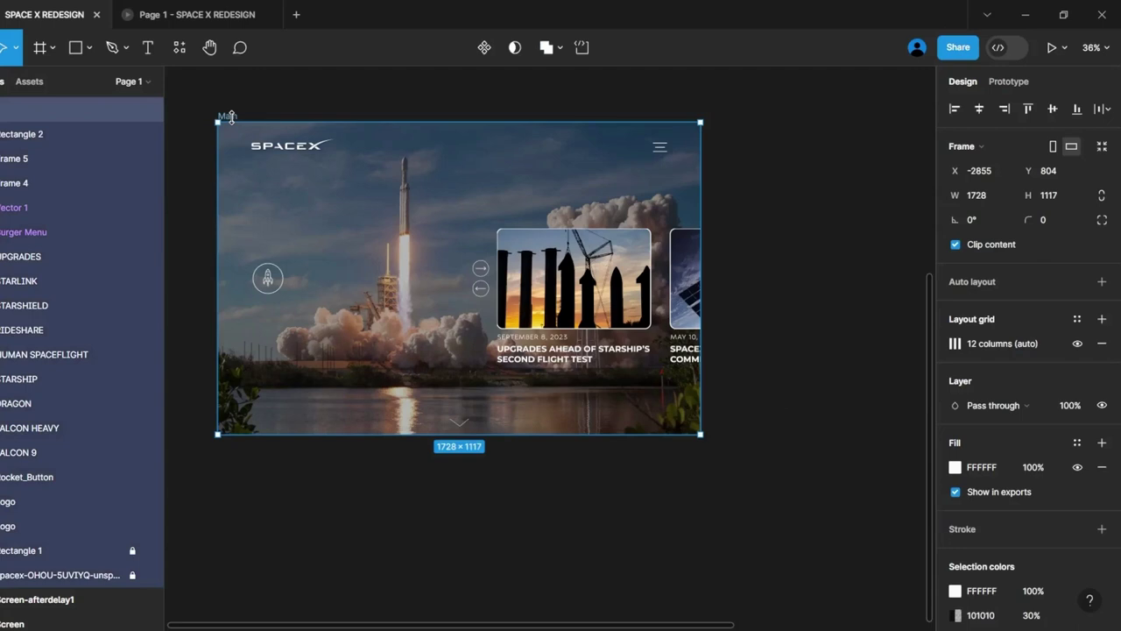
key("ctrl+d")
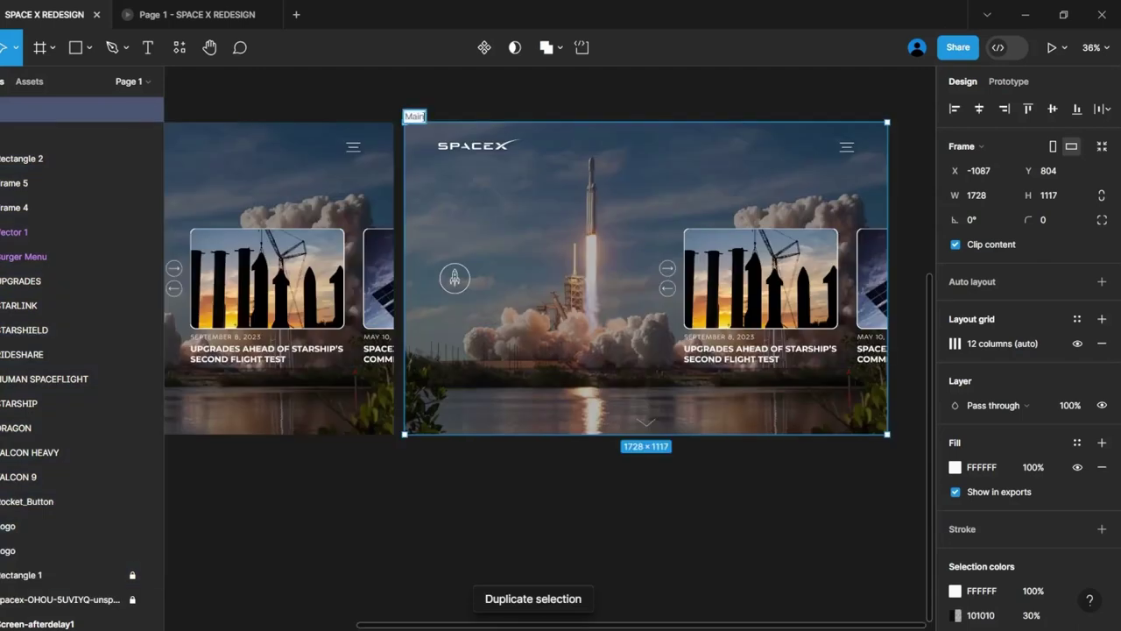
key("alt+l")
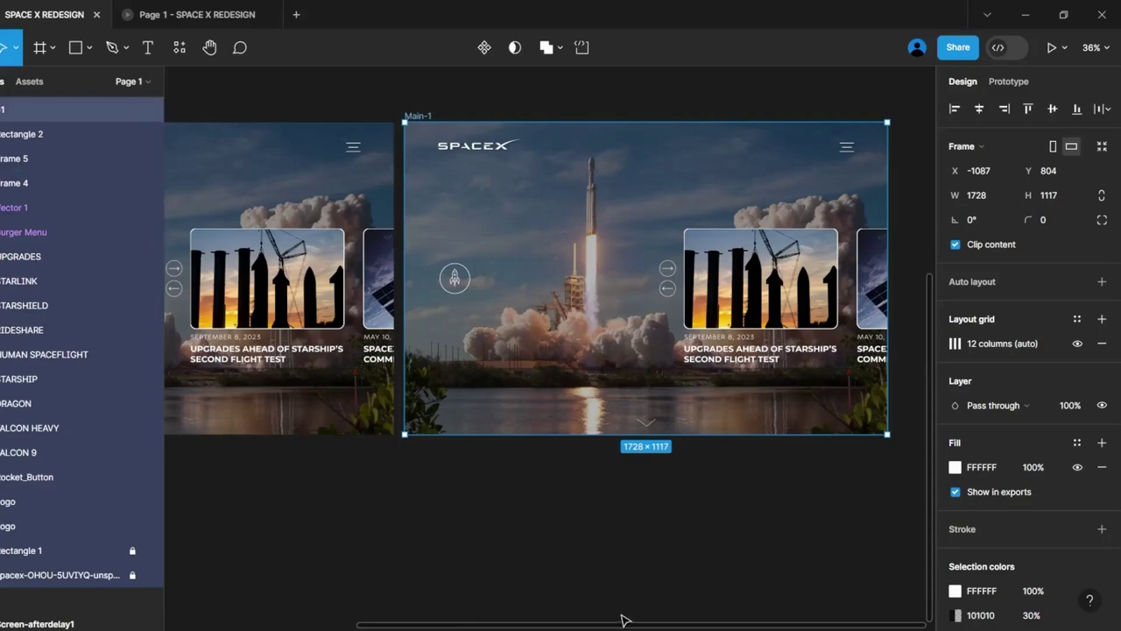
left_click_drag(623, 618, 734, 614)
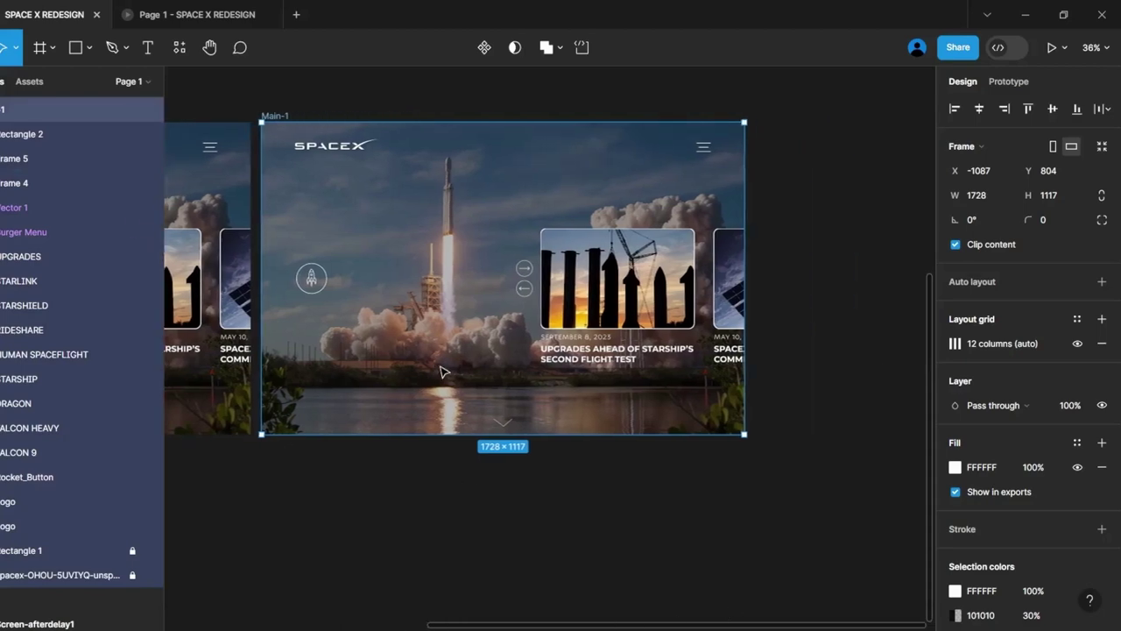
Slide the news carousel and its arrow buttons out past Main-1's right edge.
left_click(581, 276)
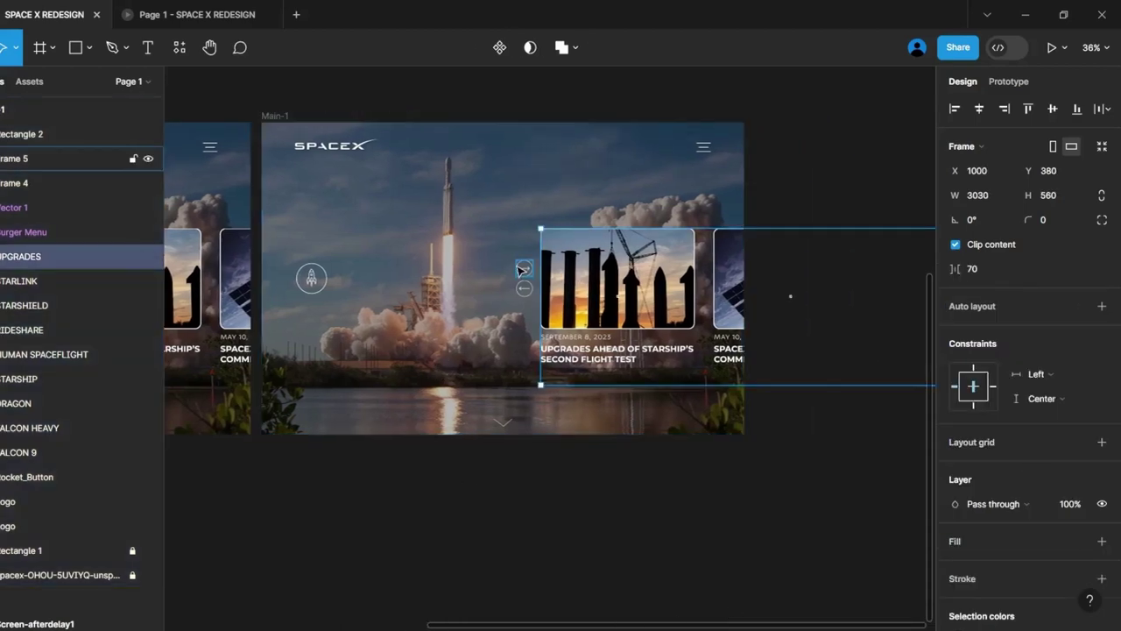
left_click(524, 270, "shift")
left_click(527, 292, "shift")
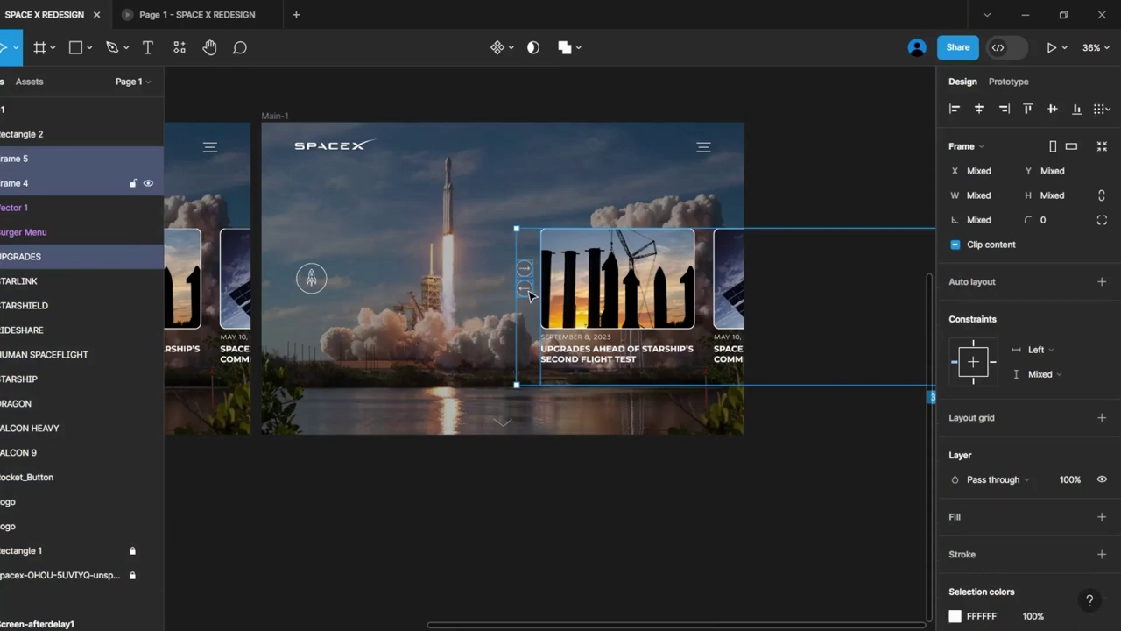
key("shift+Right")
key("shift+Right")
key("shift+Right")
key("shift+Right")
key("shift+Right")
key("shift+Right")
key("shift+Right")
key("shift+Right")
key("shift+Right")
key("shift+Right")
key("shift+Right")
key("shift+Right")
key("shift+Right")
key("shift+Right")
key("shift+Right")
key("shift+Right")
key("shift+Right")
key("shift+Right")
key("shift+Right")
key("shift+Right")
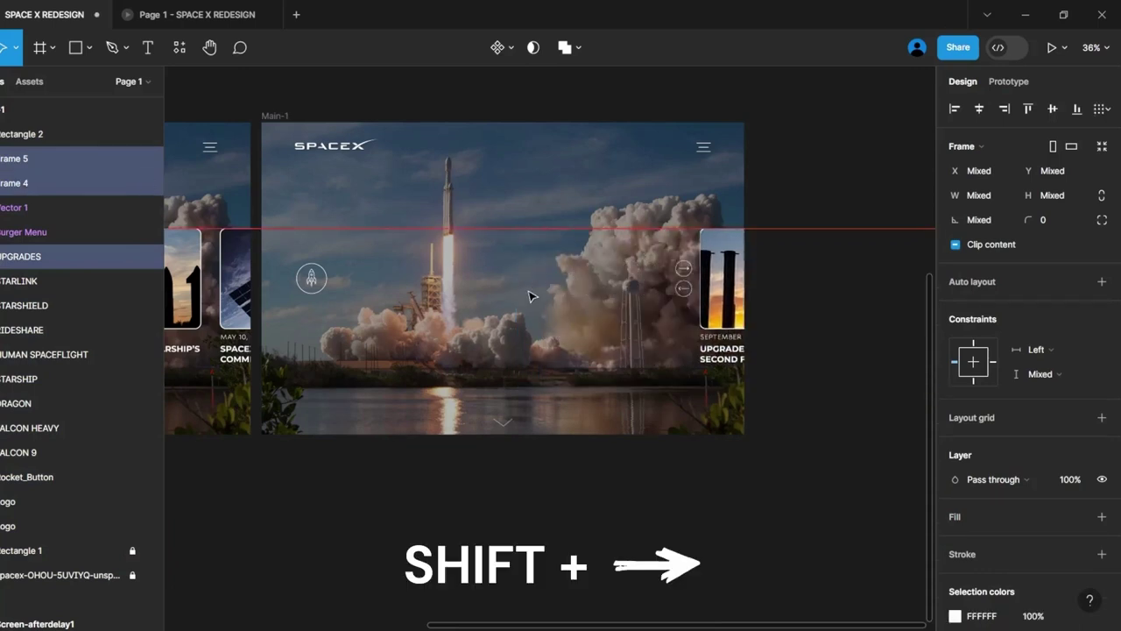
Centre the rocket button over the rocket, nudge it slightly lower, and show layout grids.
left_click(503, 422)
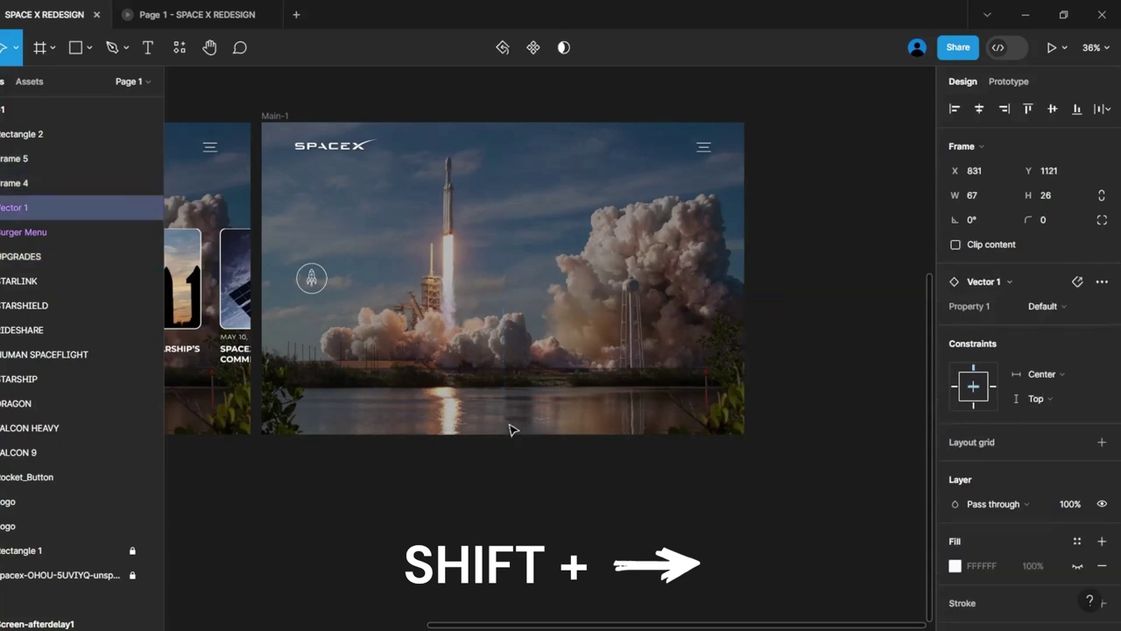
left_click_drag(313, 277, 457, 284)
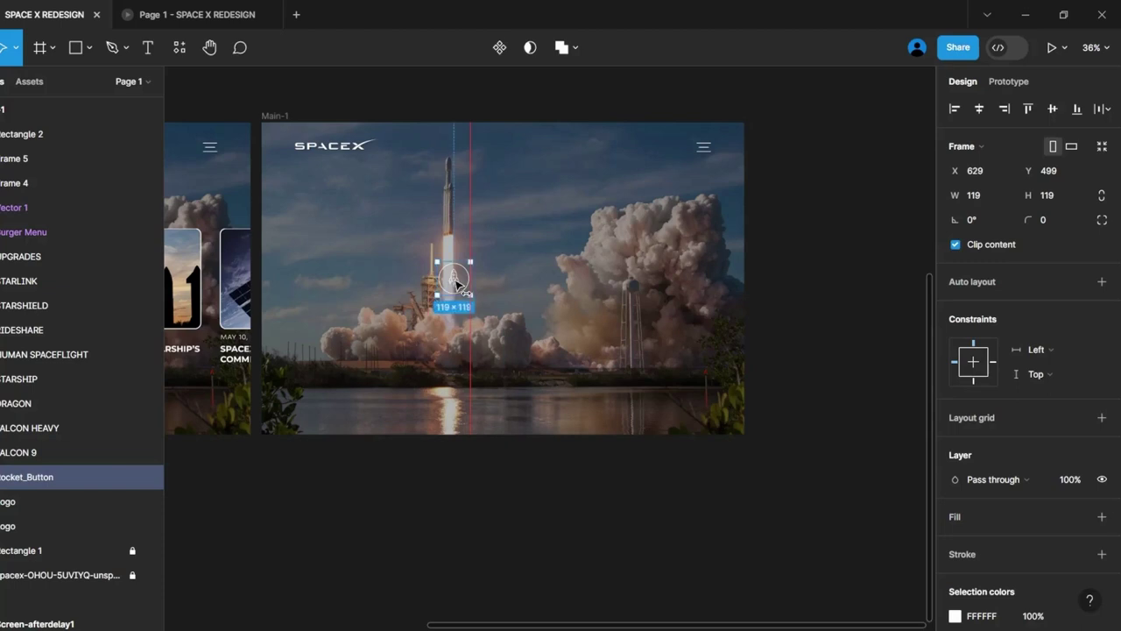
left_click_drag(457, 282, 458, 287)
key("ctrl+shift+4")
Switch to outline view and Alt-drag a copy of Main-1 below the original.
key("Escape")
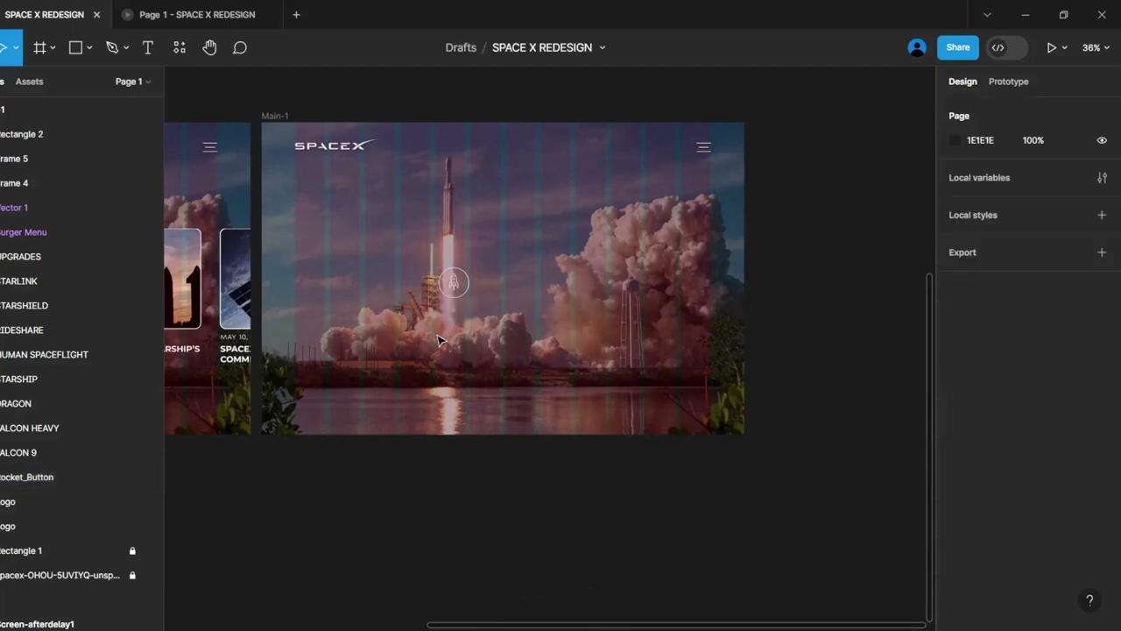
key("shift+o")
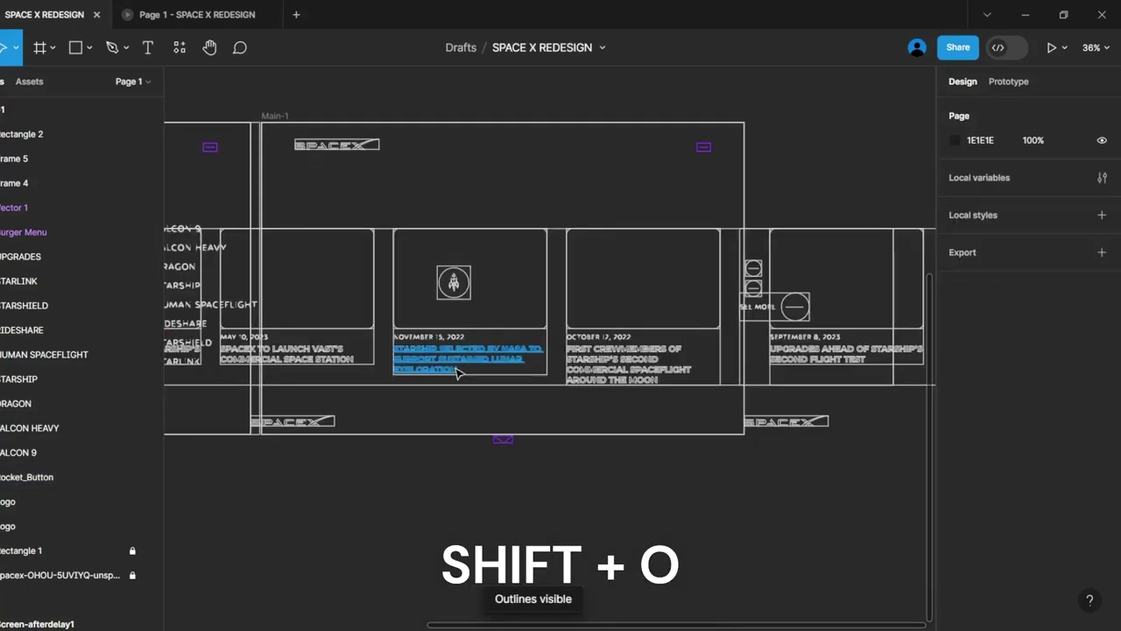
scroll(503, 420, "down", 3)
left_click(319, 170)
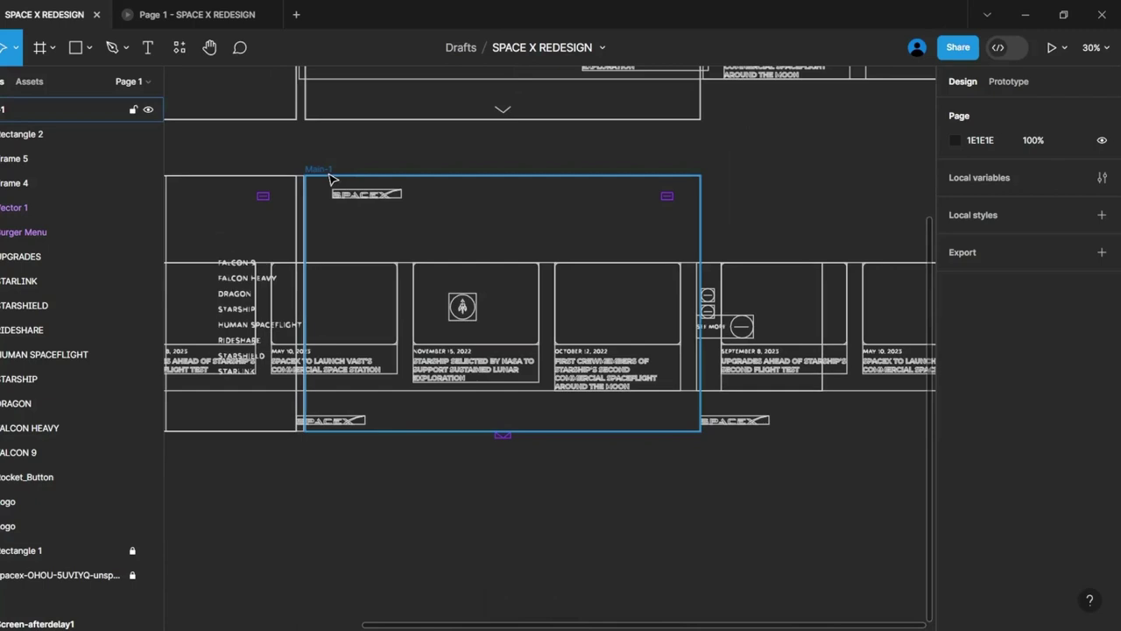
left_click_drag(324, 197, 326, 465)
scroll(350, 447, "down", 5)
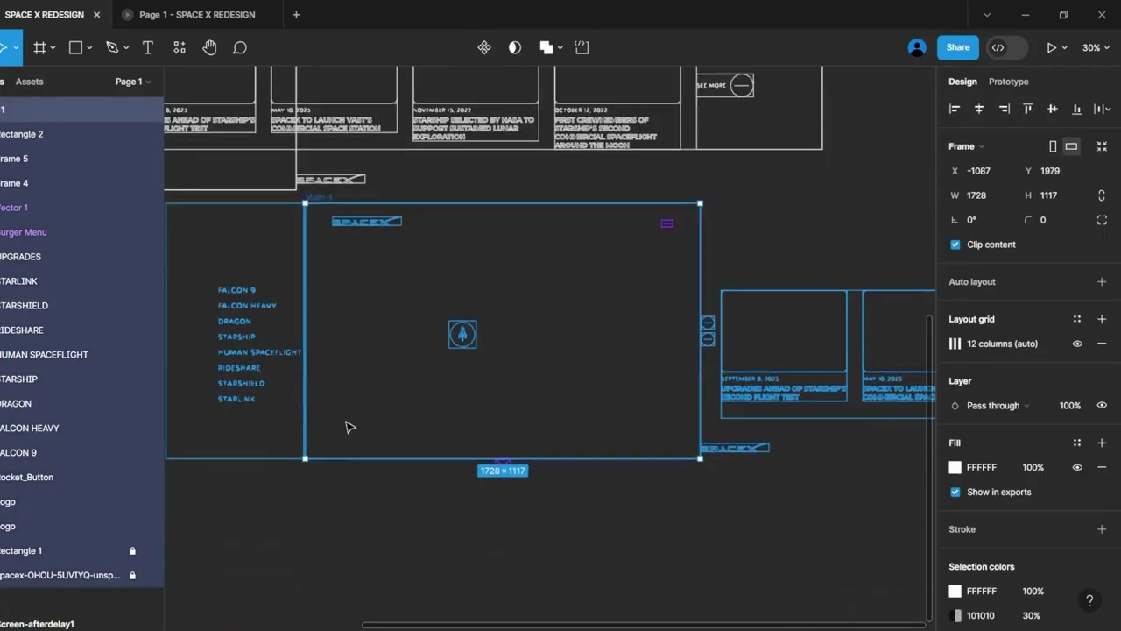
Group the lower frame's eight menu texts, FALCON 9 to STARLINK.
left_click(249, 296)
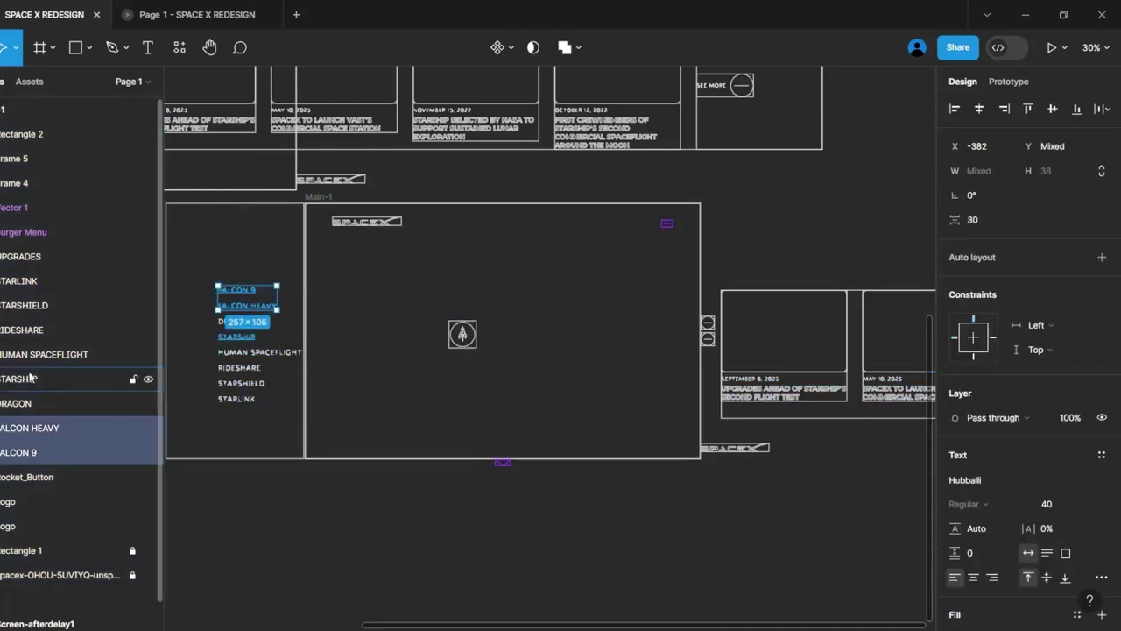
left_click(37, 282)
left_click(27, 452, "shift")
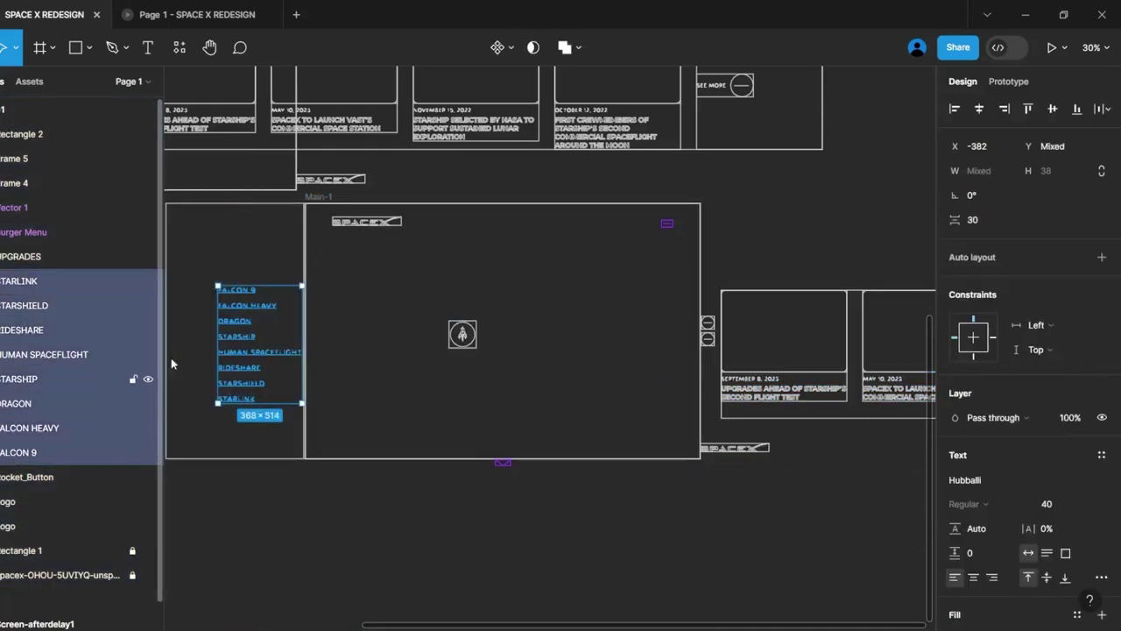
right_click(225, 328)
left_click(292, 349)
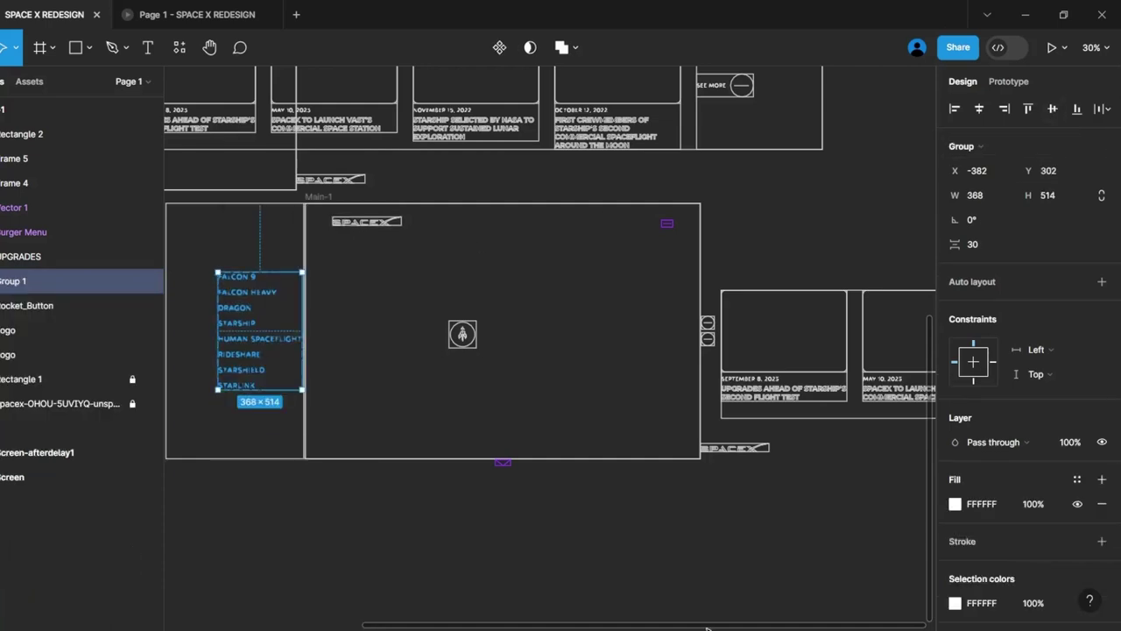
left_click_drag(707, 628, 393, 624)
Group the upper frame's eight menu texts as well.
scroll(295, 286, "up", 3)
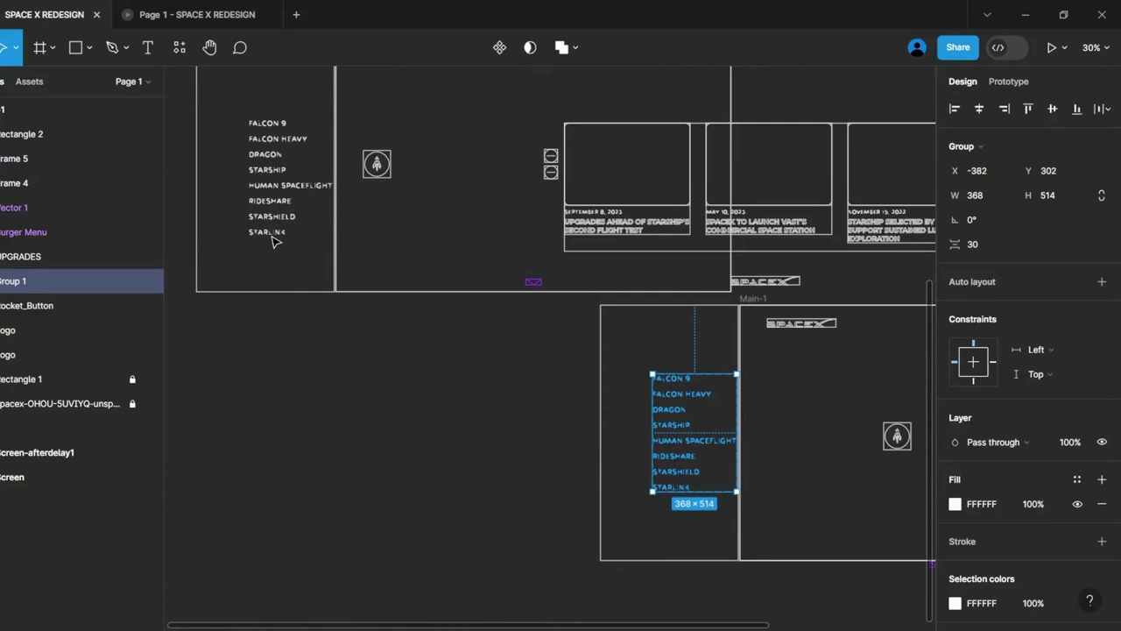
left_click(272, 238)
scroll(70, 547, "down", 5)
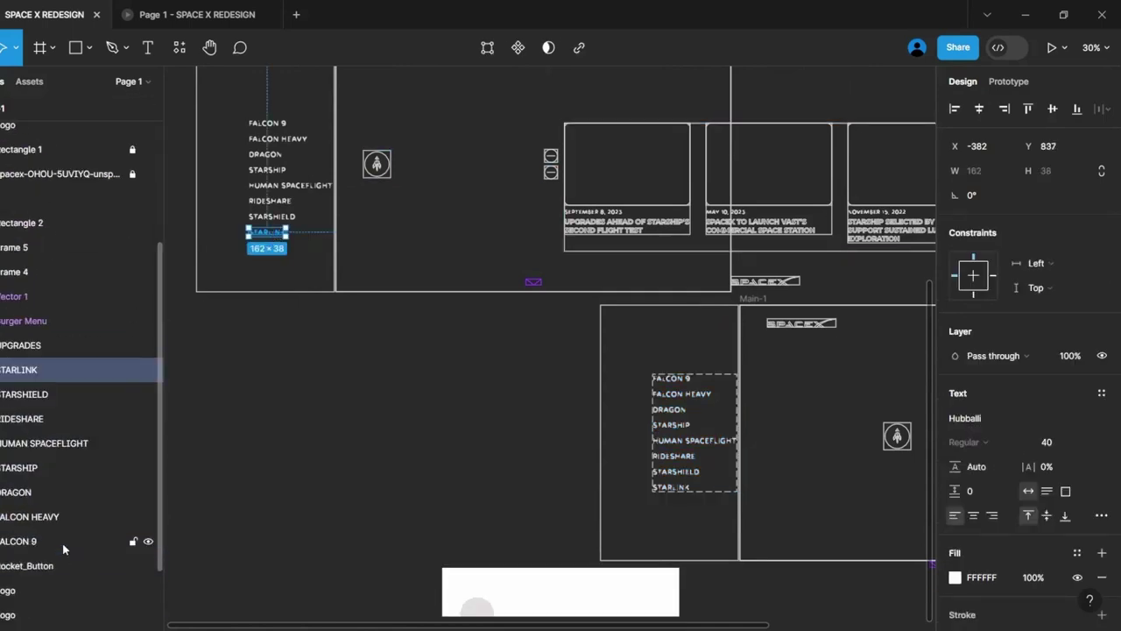
left_click(62, 543, "shift")
right_click(261, 187)
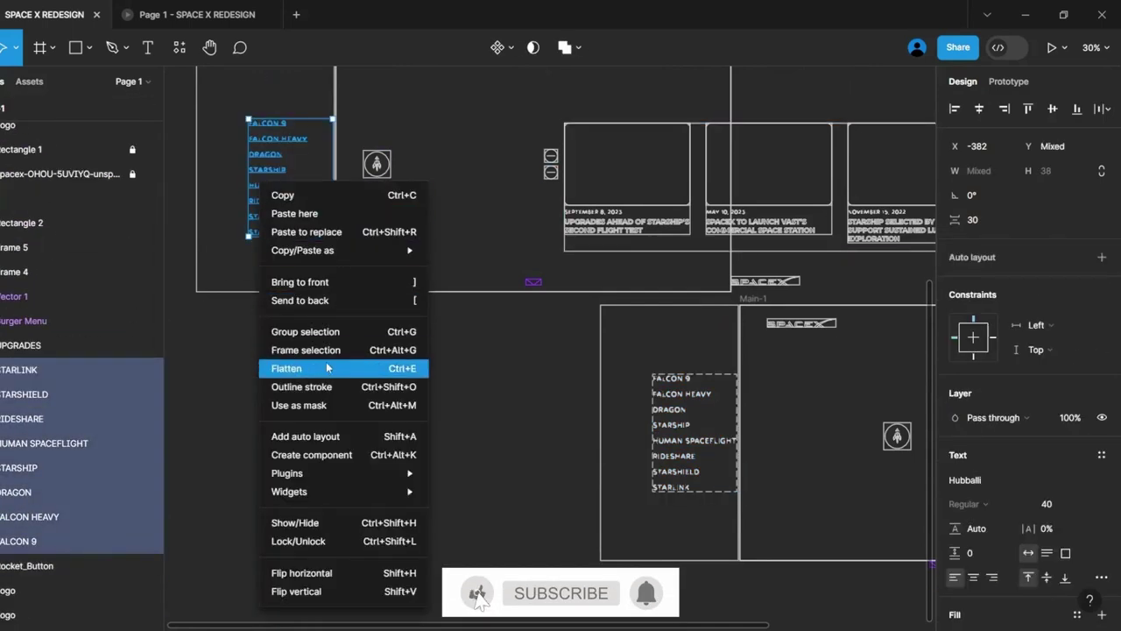
left_click(306, 331)
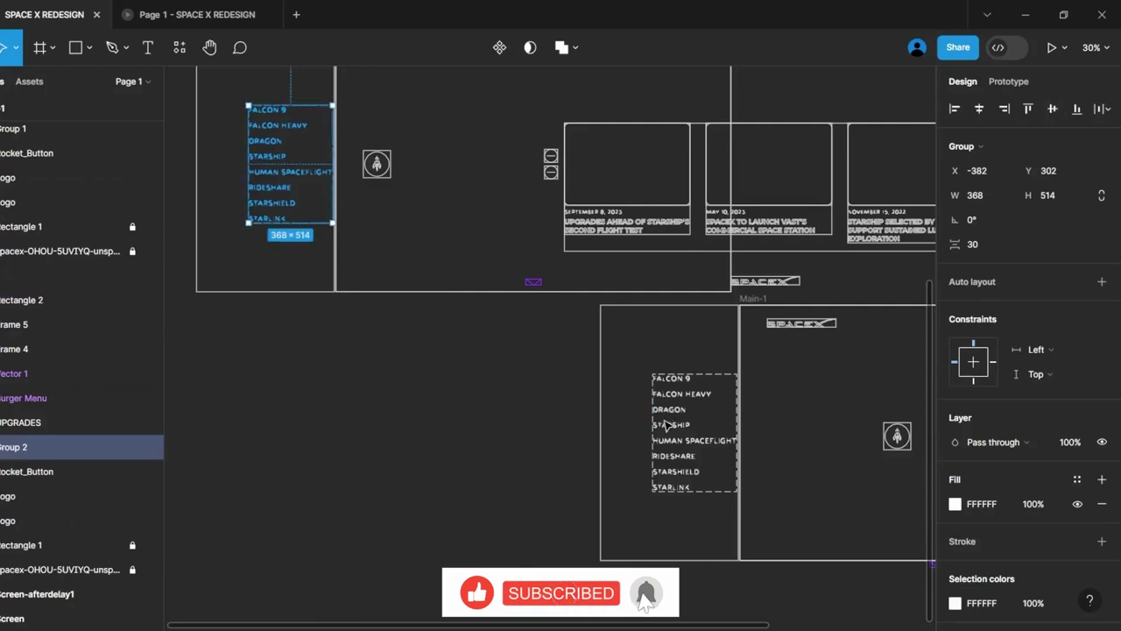
Ungroup the upper menu group back into separate texts.
double_click(671, 410)
left_click(36, 130)
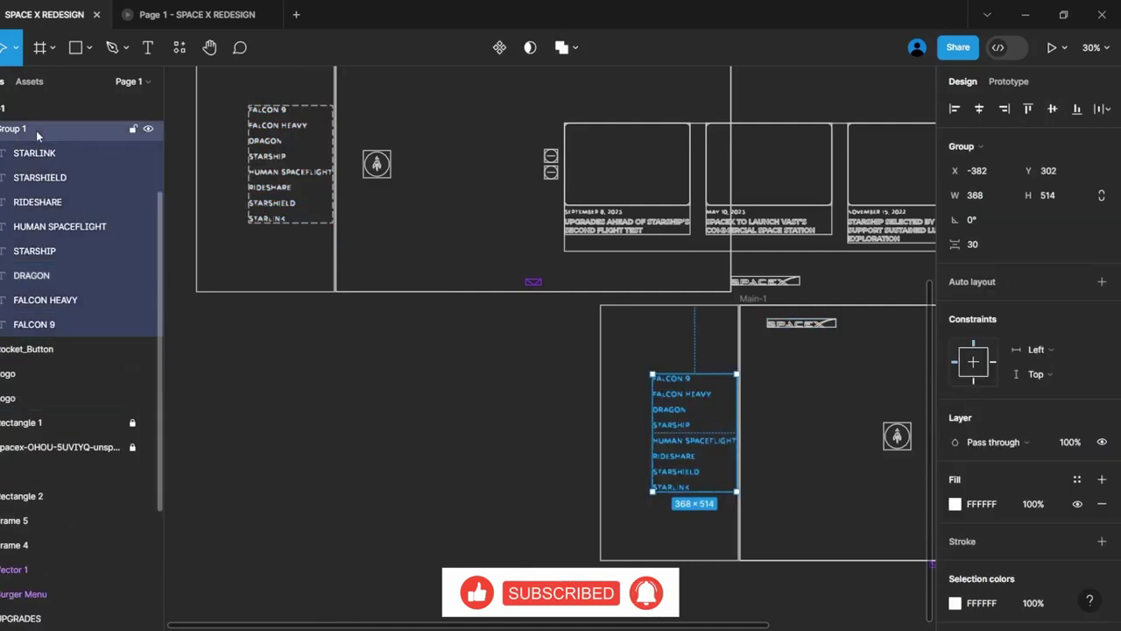
scroll(764, 619, "right", 5)
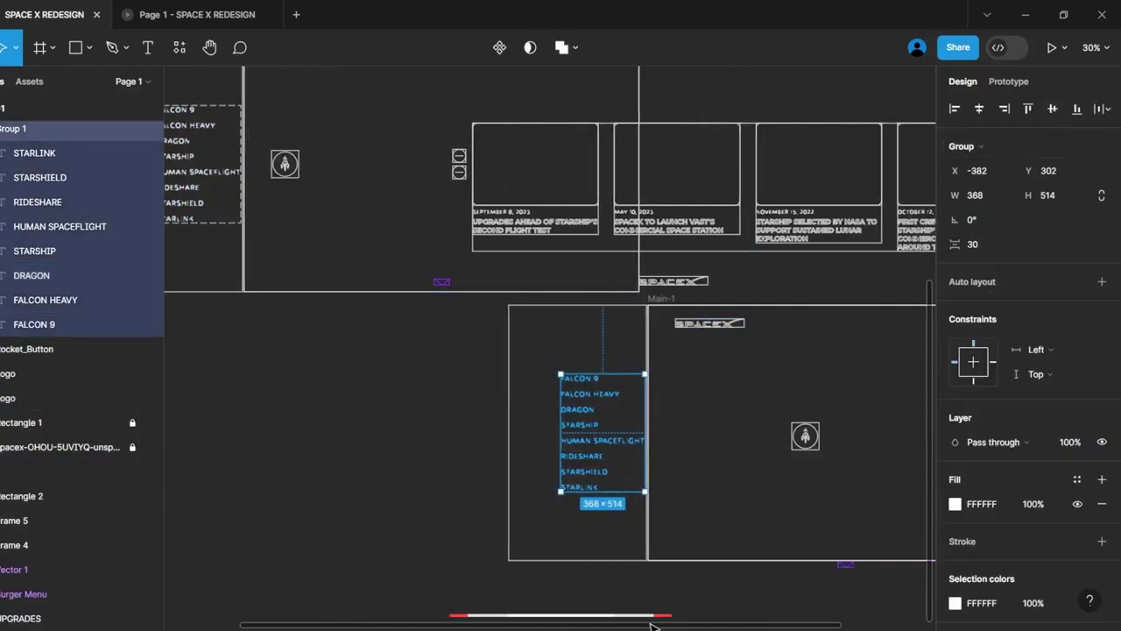
scroll(764, 618, "left", 5)
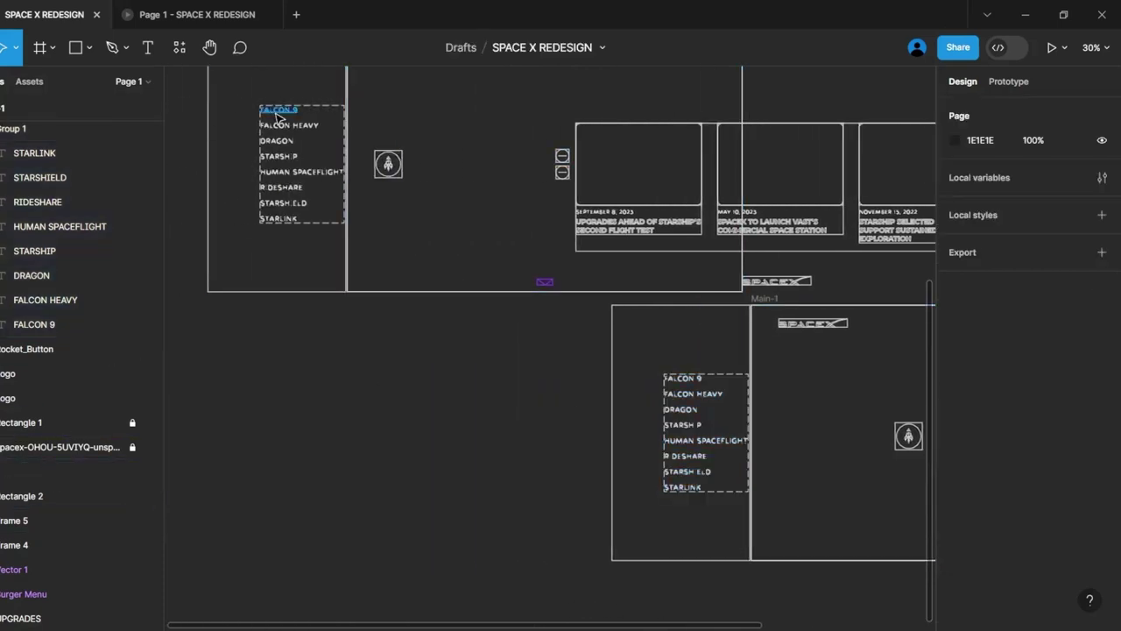
left_click(277, 112)
right_click(29, 250)
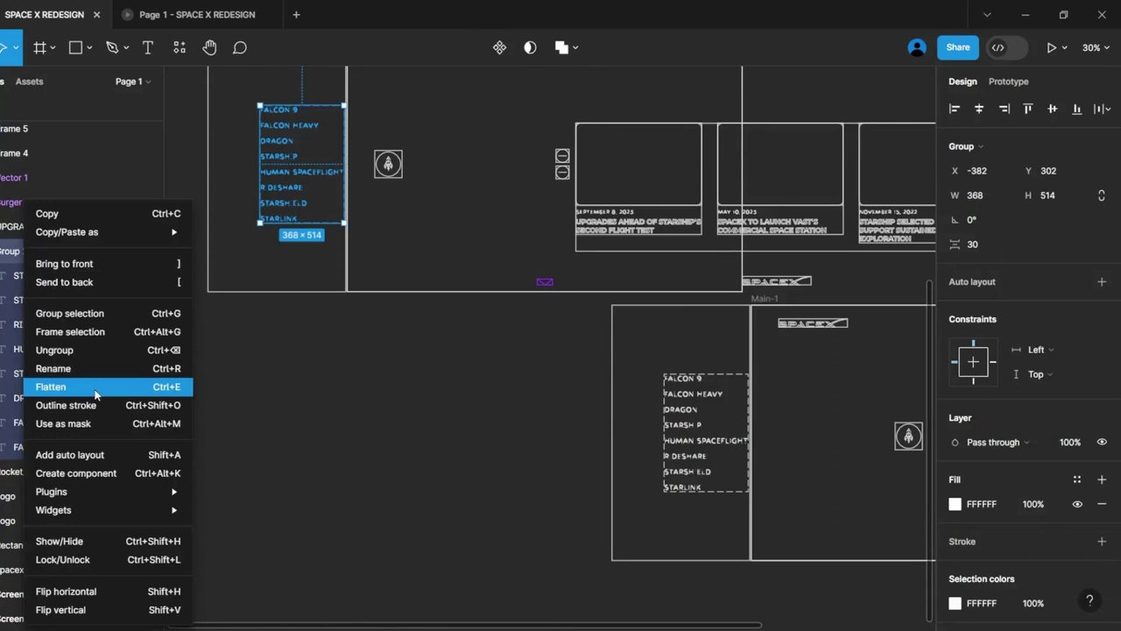
left_click(53, 347)
key("Escape")
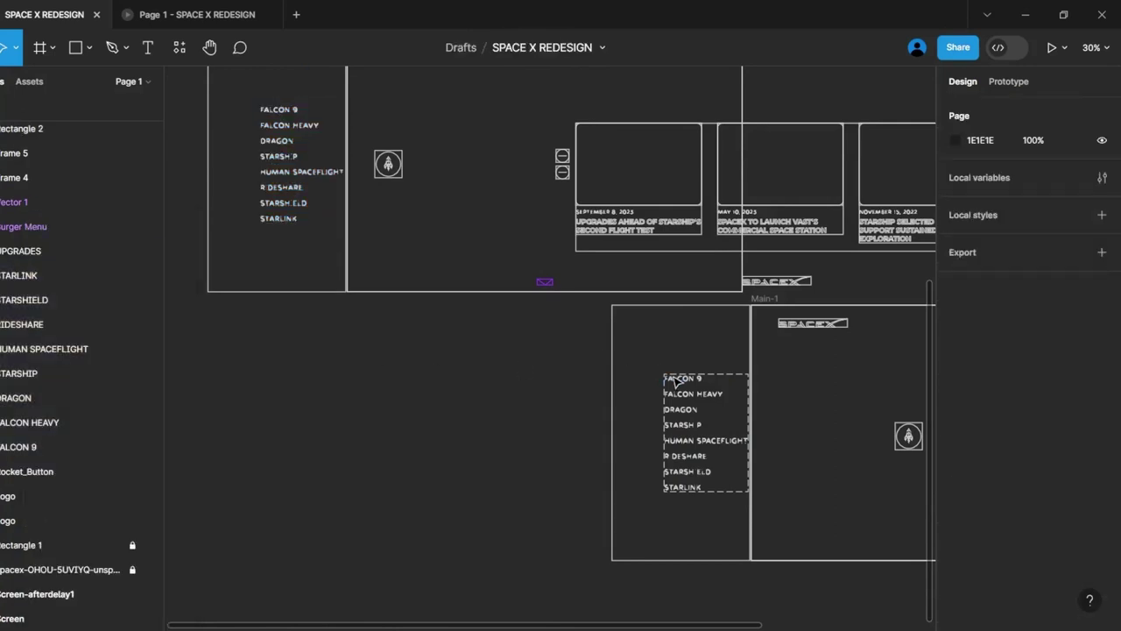
Ungroup the lower Group 1 and return the canvas to the normal rendered view.
scroll(35, 254, "down", 5)
scroll(52, 400, "up", 3)
left_click(25, 281)
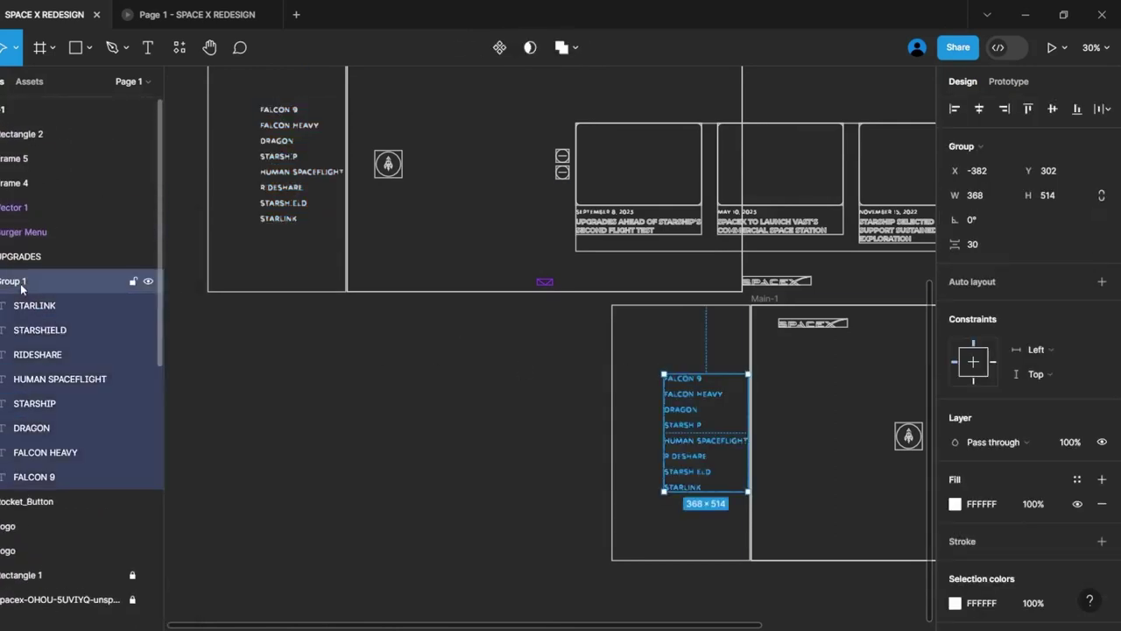
right_click(25, 282)
left_click(99, 351)
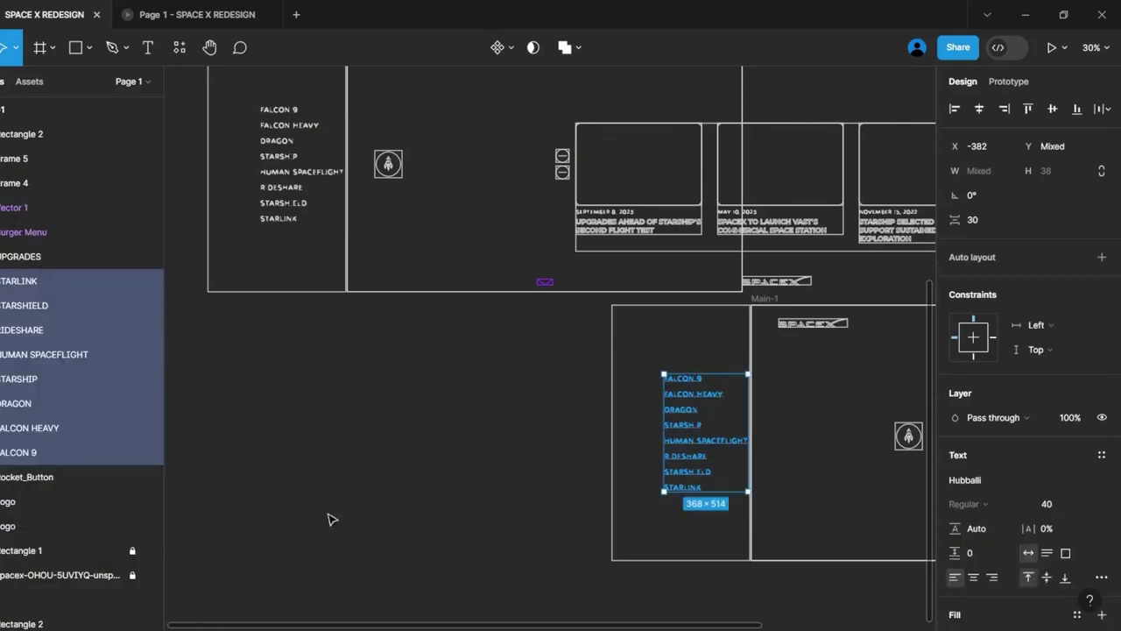
left_click_drag(517, 628, 663, 560)
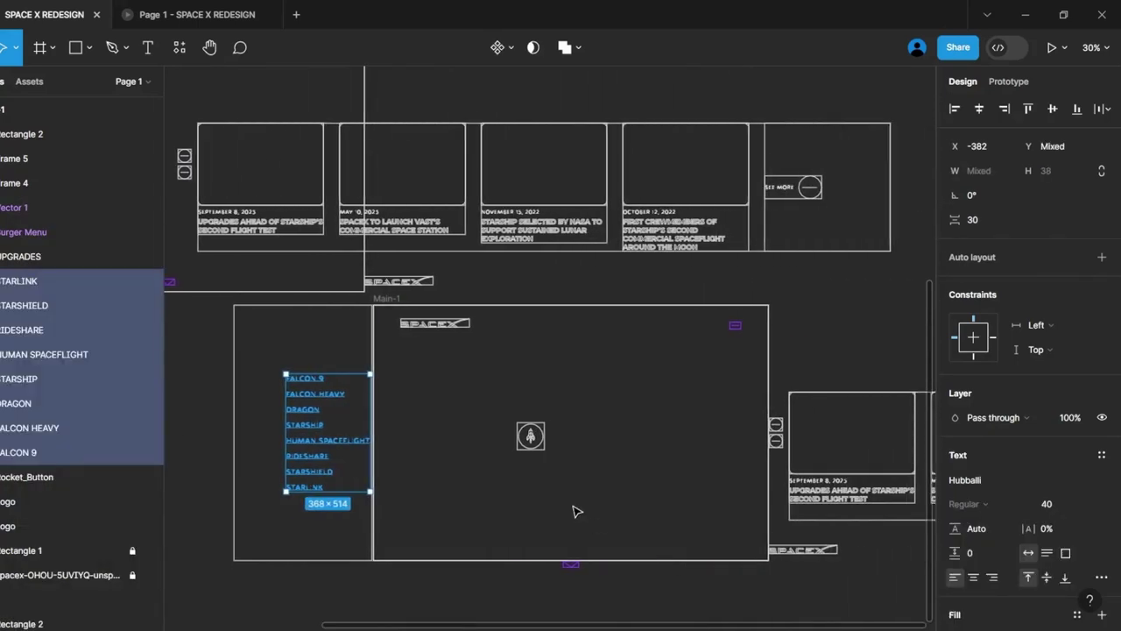
key("ctrl+y")
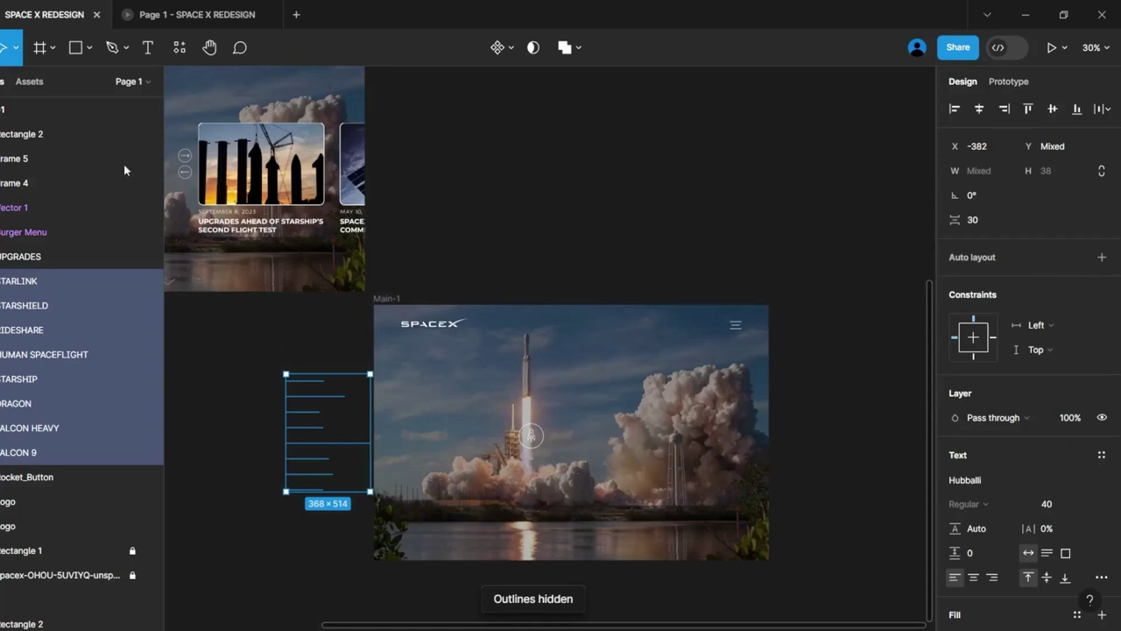
Move Rectangle 2 and the menu texts into Main-1's left side, with Rectangle 2 layered behind the texts.
left_click(63, 134, "shift")
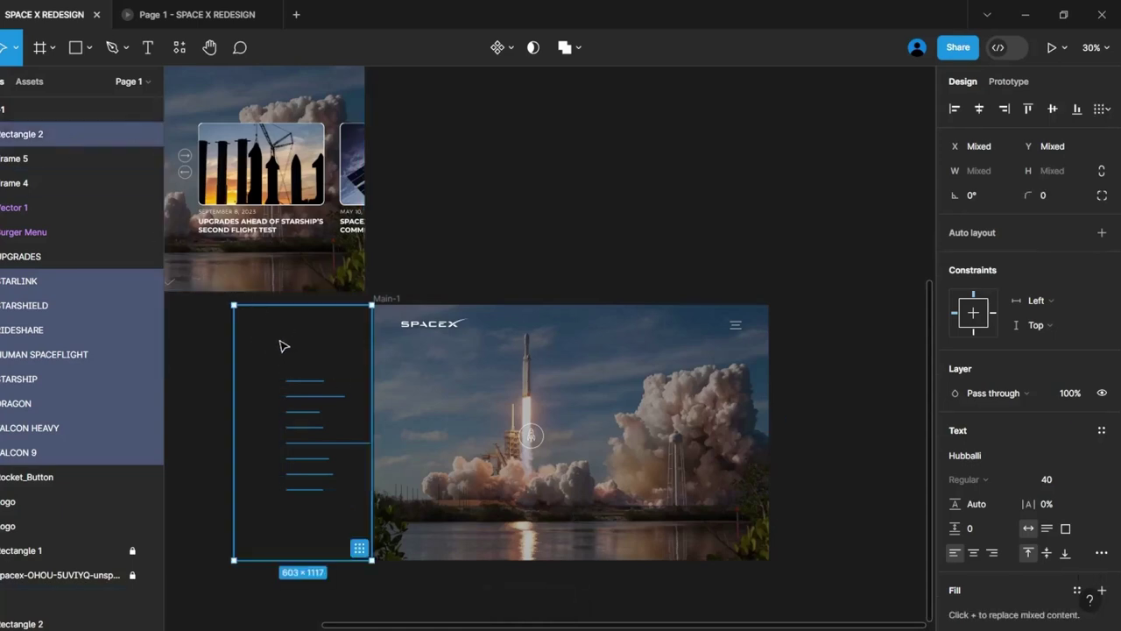
left_click_drag(282, 346, 423, 346)
left_click(30, 136)
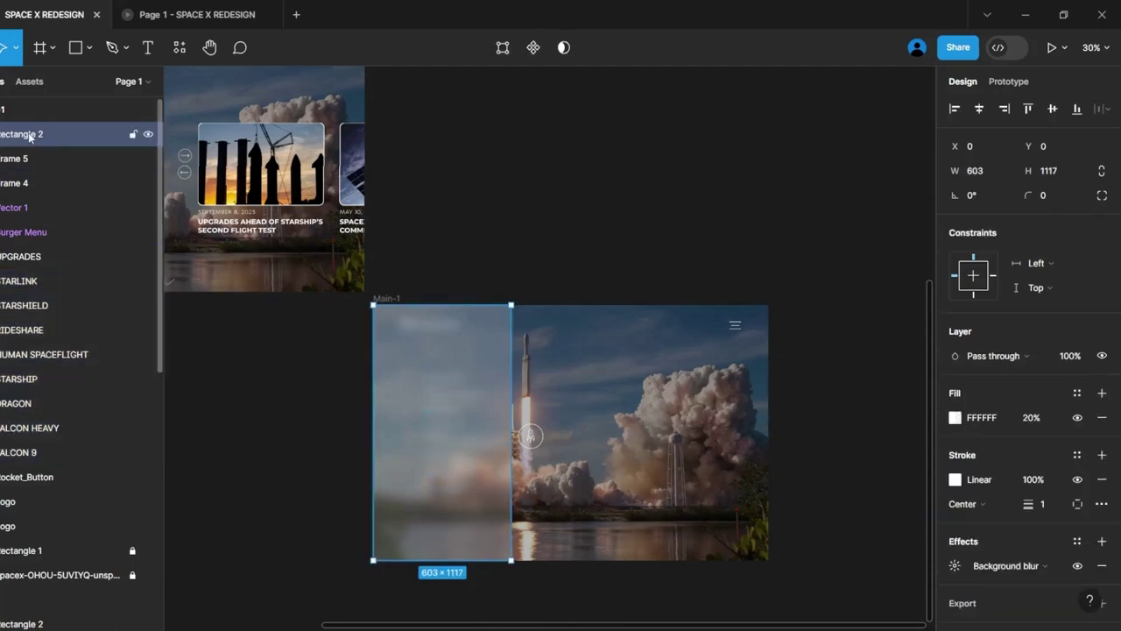
left_click_drag(31, 136, 23, 463)
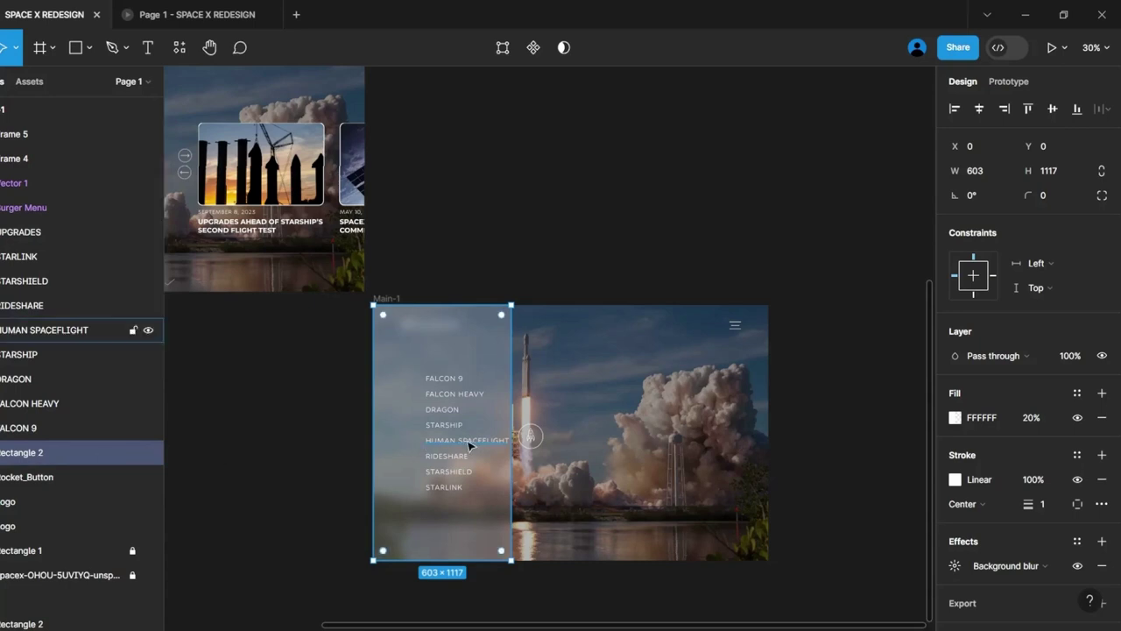
Shift all eight menu items left onto a grid column at x 120.
left_click(61, 428)
left_click(33, 256, "shift")
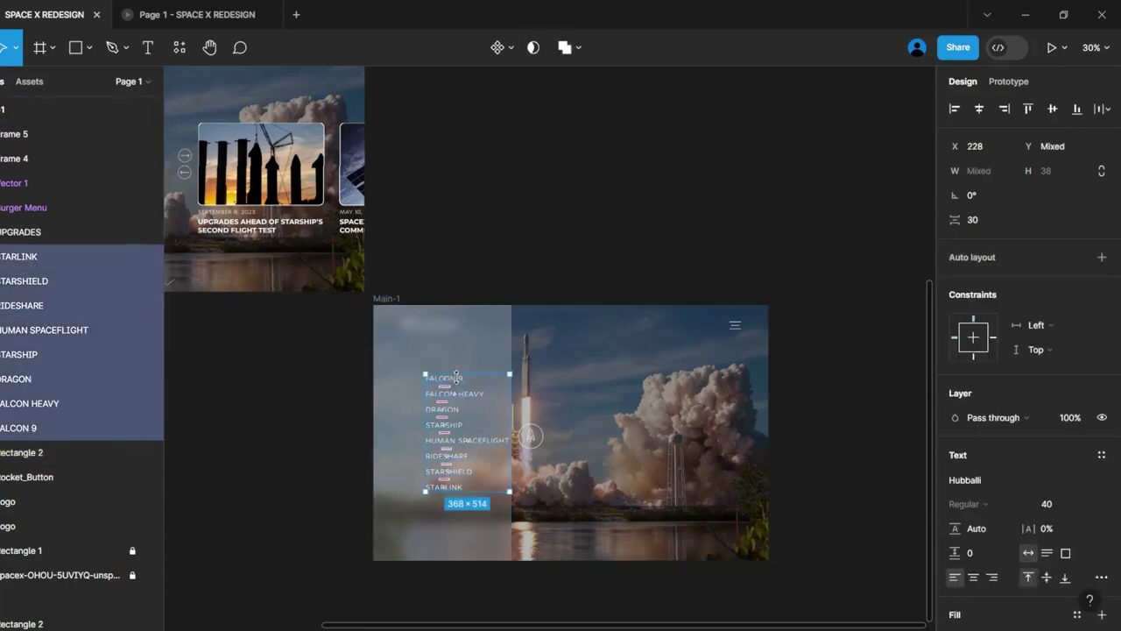
key("ctrl+g")
left_click_drag(468, 399, 445, 399)
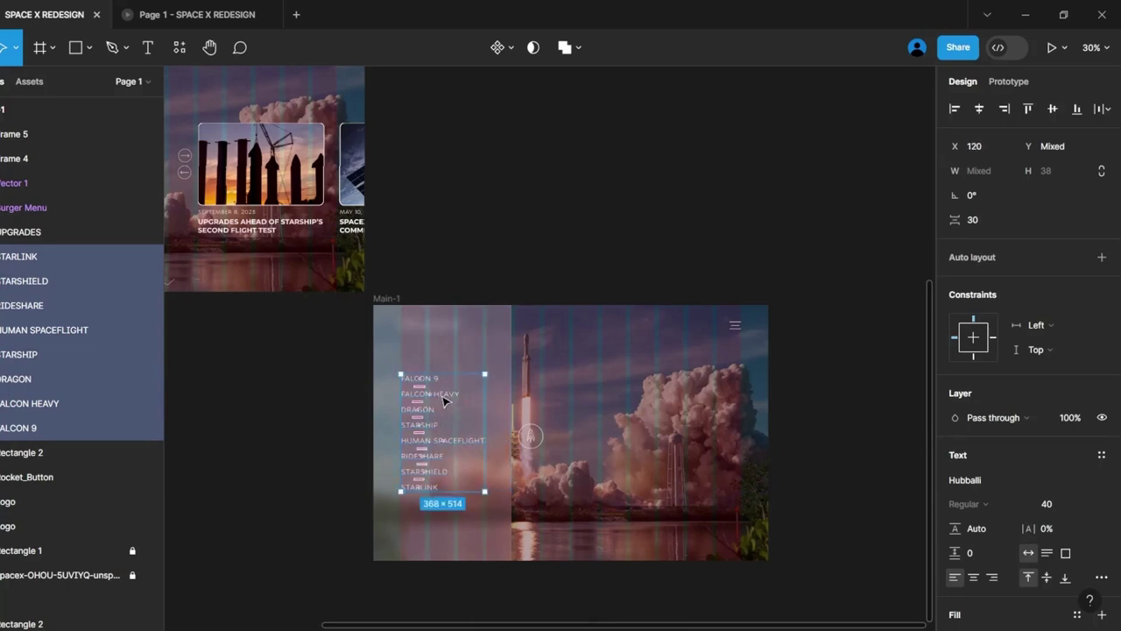
scroll(536, 437, "up", 5)
Rotate the rocket icon inside the button from 45° to -45°.
left_click(532, 438)
double_click(532, 438)
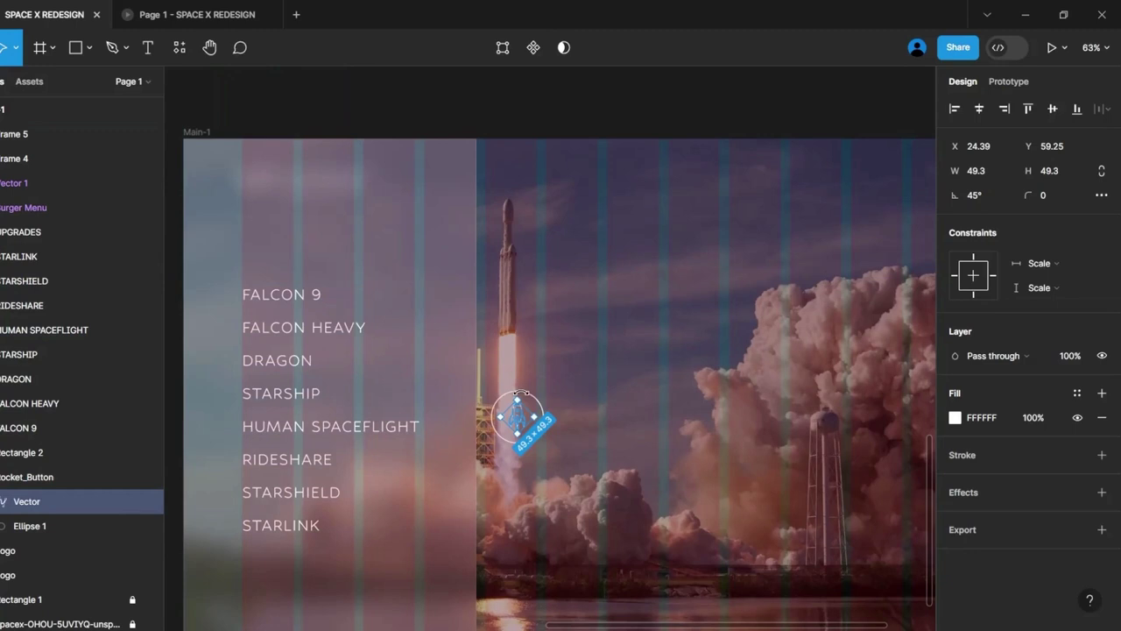
left_click_drag(525, 393, 545, 414)
left_click(527, 502)
scroll(363, 481, "down", 5)
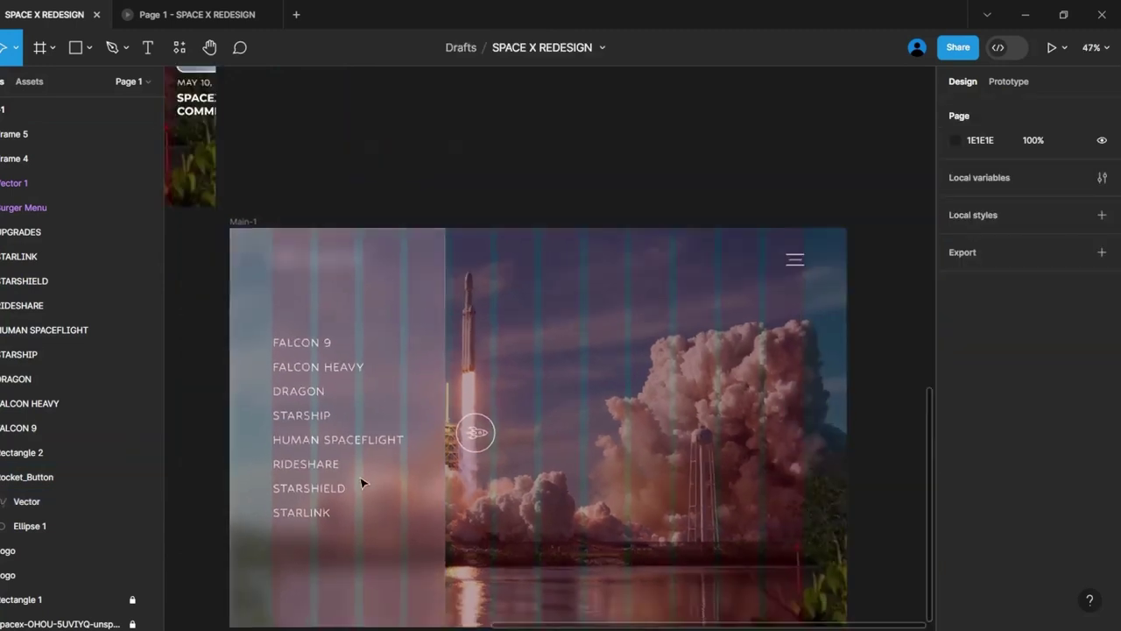
Move the SpaceX logo frame into Main-1's bottom-right corner.
left_click_drag(588, 622, 674, 627)
key("ctrl+y")
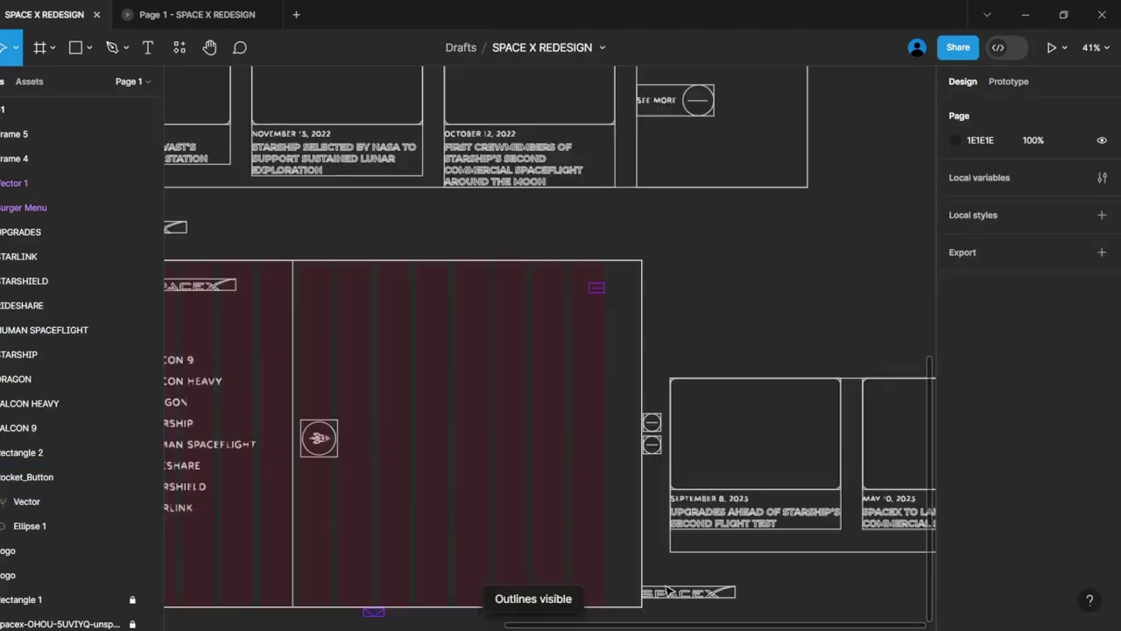
left_click(670, 594)
key("ctrl+y")
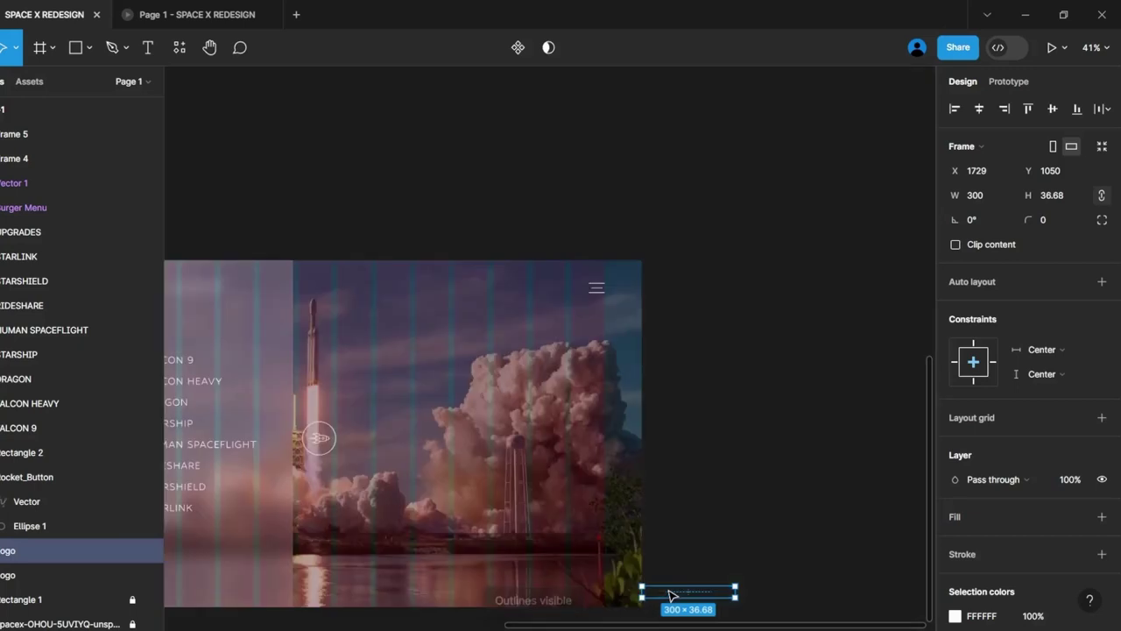
left_click_drag(691, 596, 596, 596)
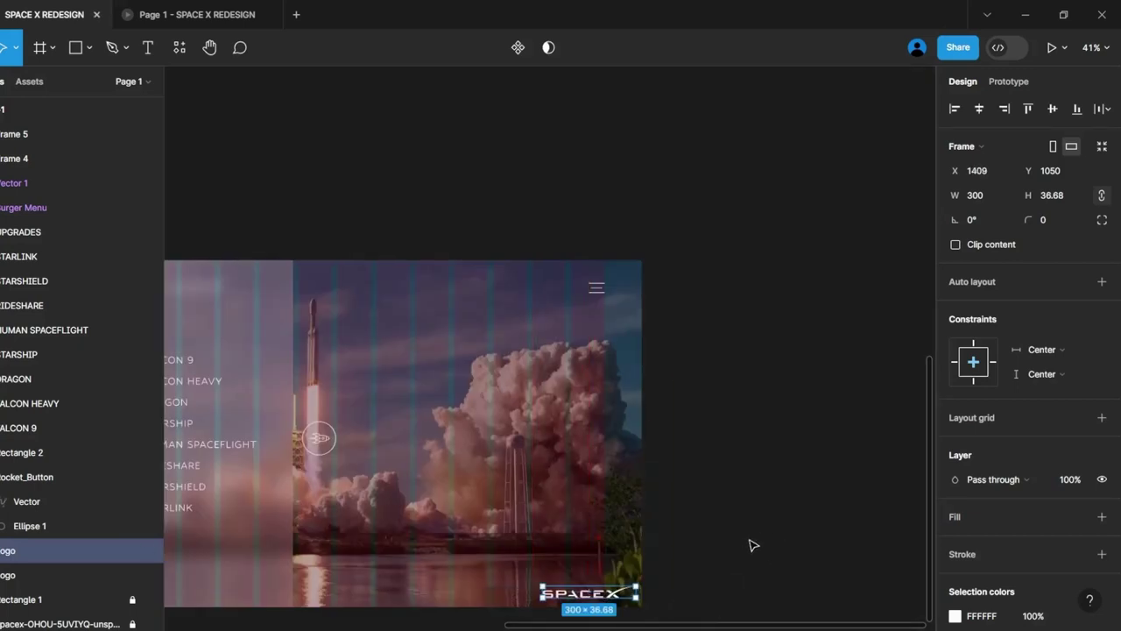
left_click(749, 547)
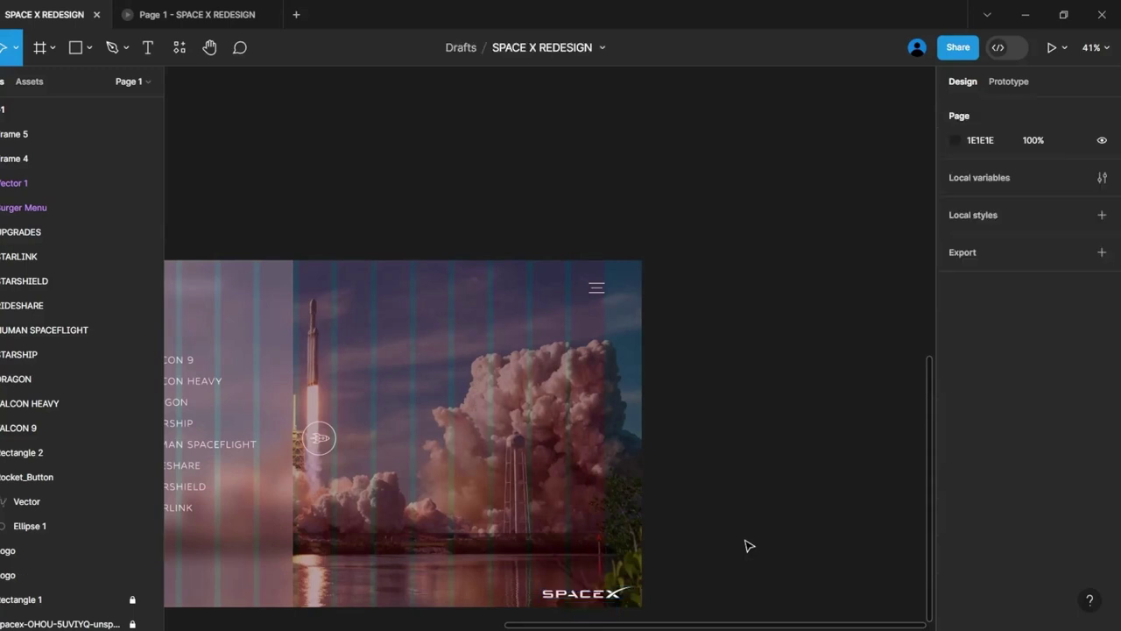
Drag Main-1 up to sit level beside the Main frame.
scroll(745, 543, "down", 5)
left_click(337, 386)
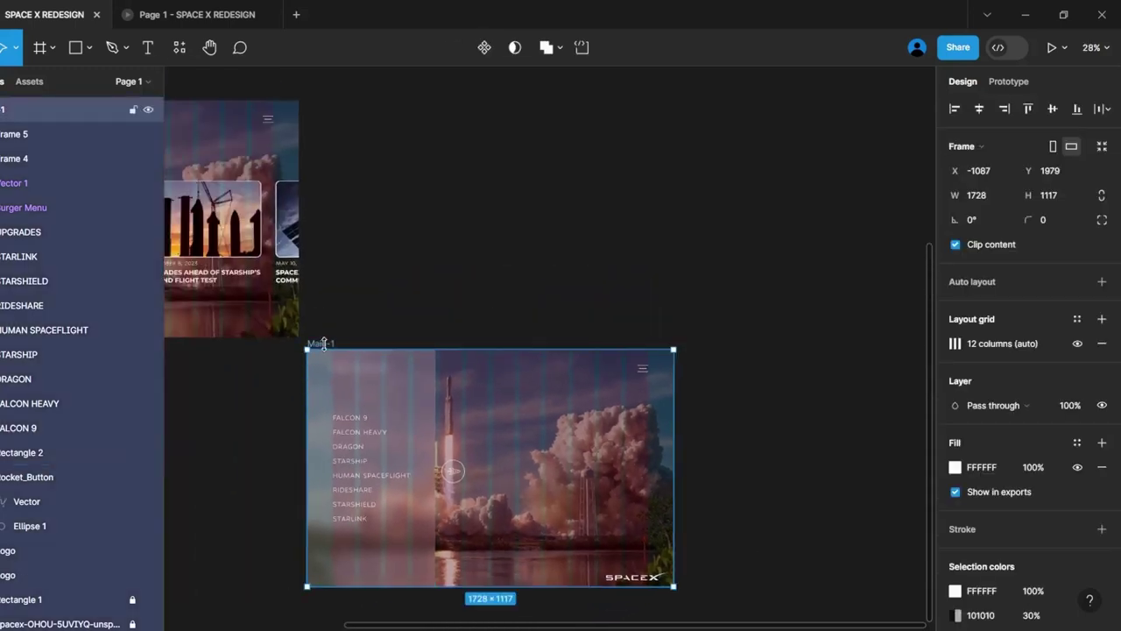
left_click_drag(530, 465, 533, 218)
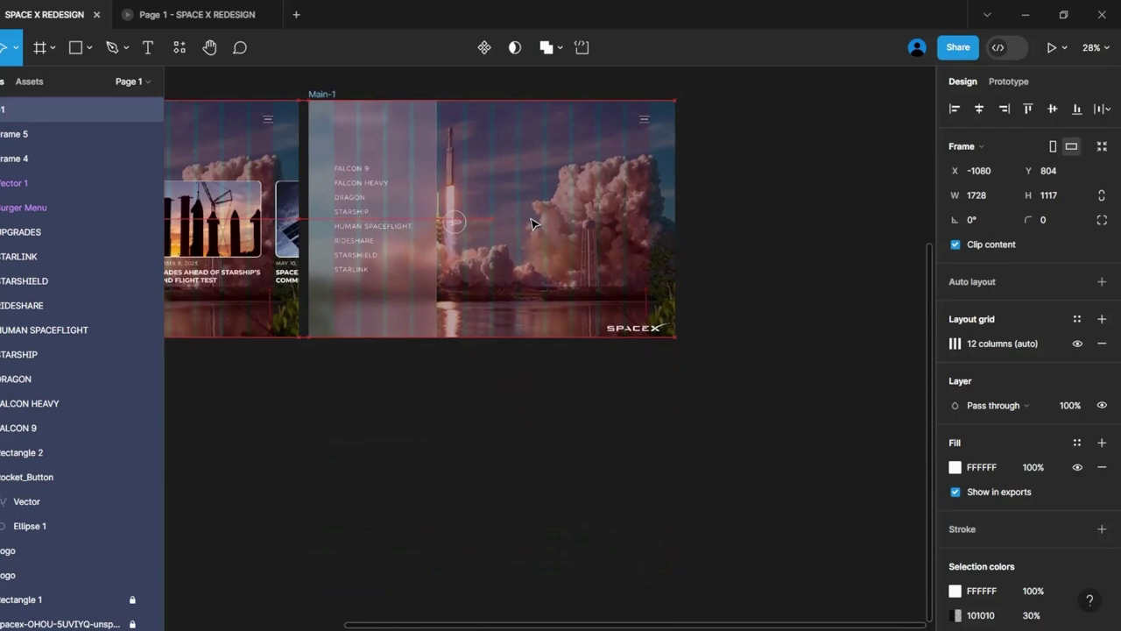
left_click(532, 476)
left_click_drag(695, 626, 535, 608)
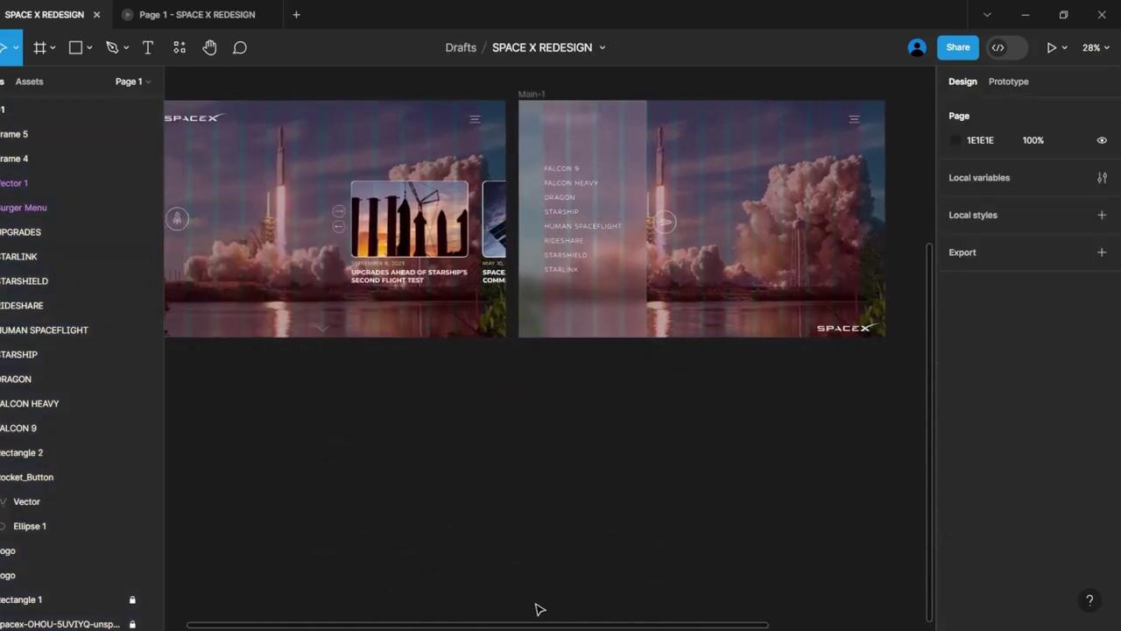
scroll(623, 620, "up", 1)
Link Main's rocket button to Main-1 with Smart Animate, Gentle, 800ms.
left_click(232, 220)
key("shift+e")
left_click(203, 241)
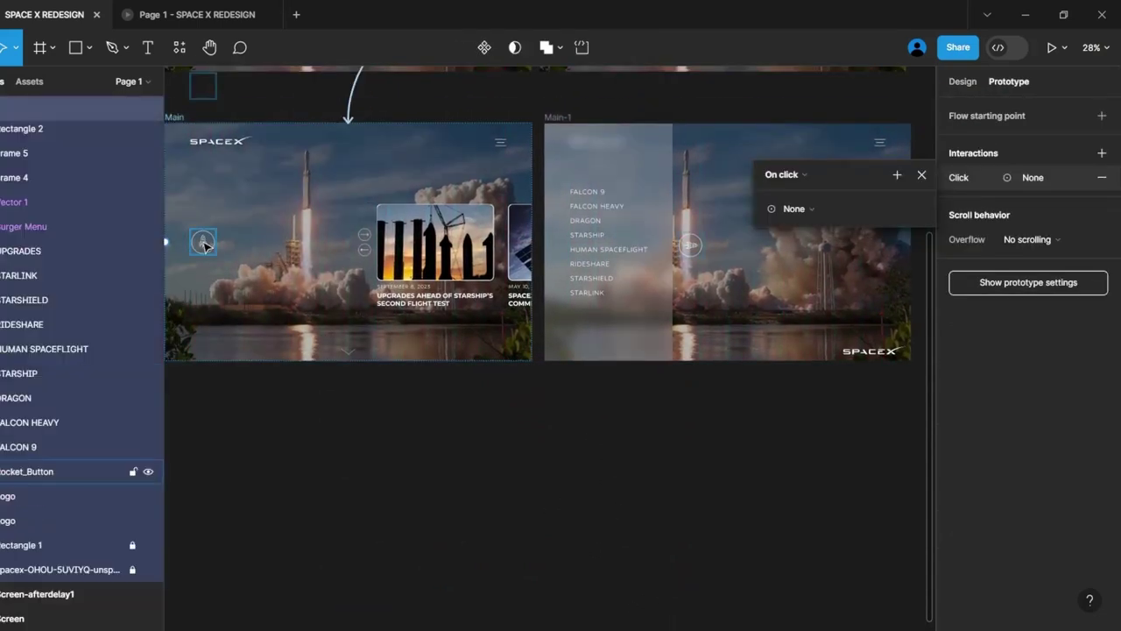
left_click_drag(219, 246, 551, 251)
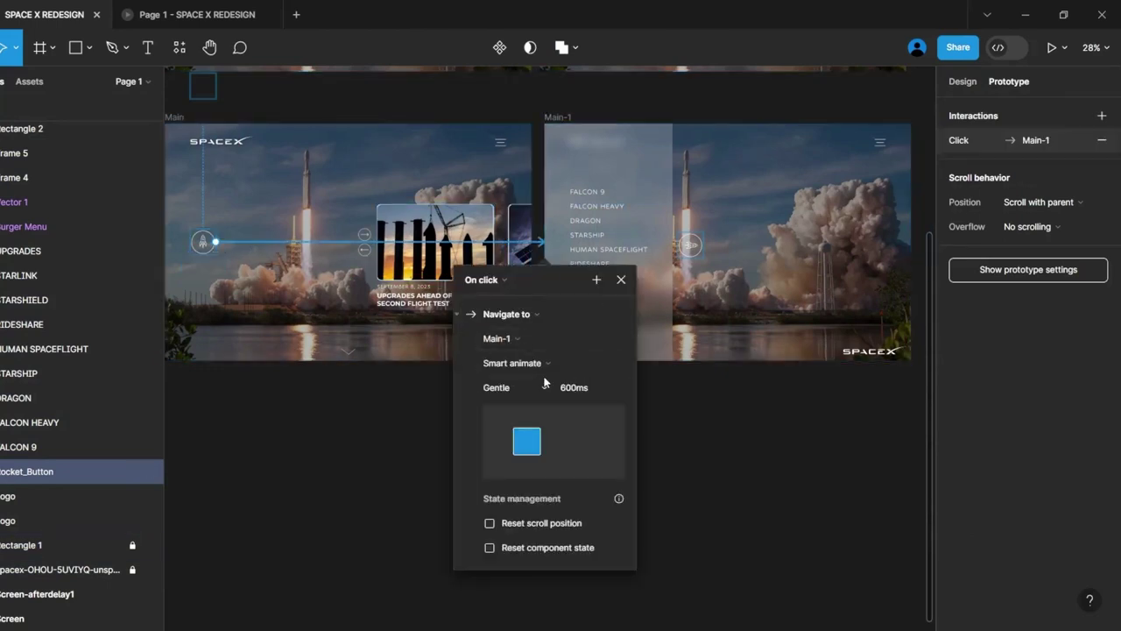
left_click(602, 389)
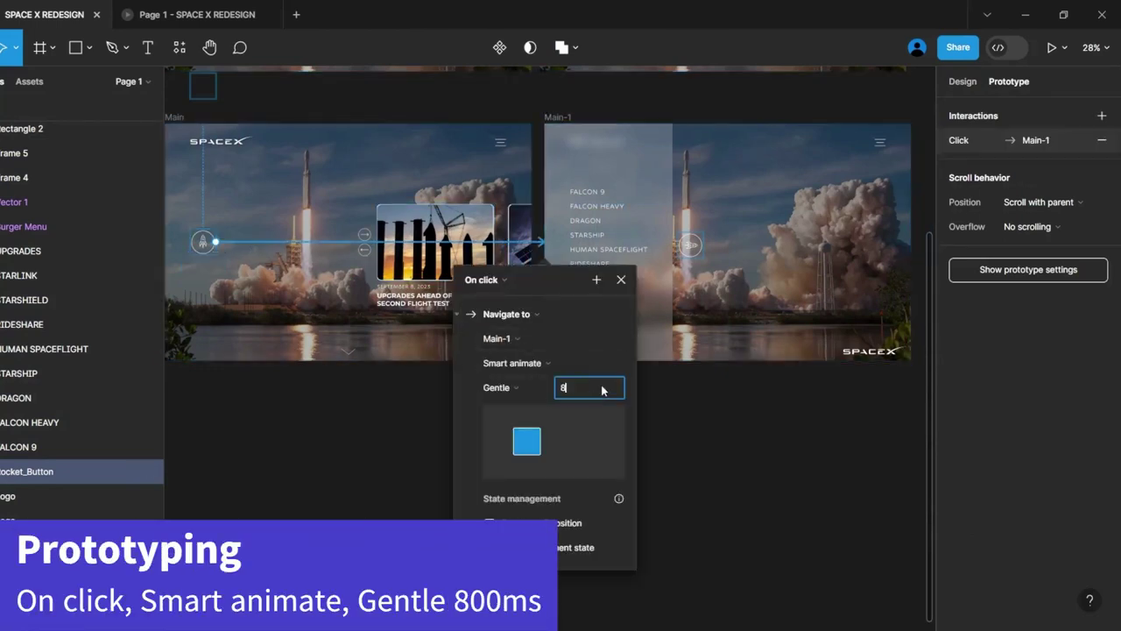
left_click(621, 279)
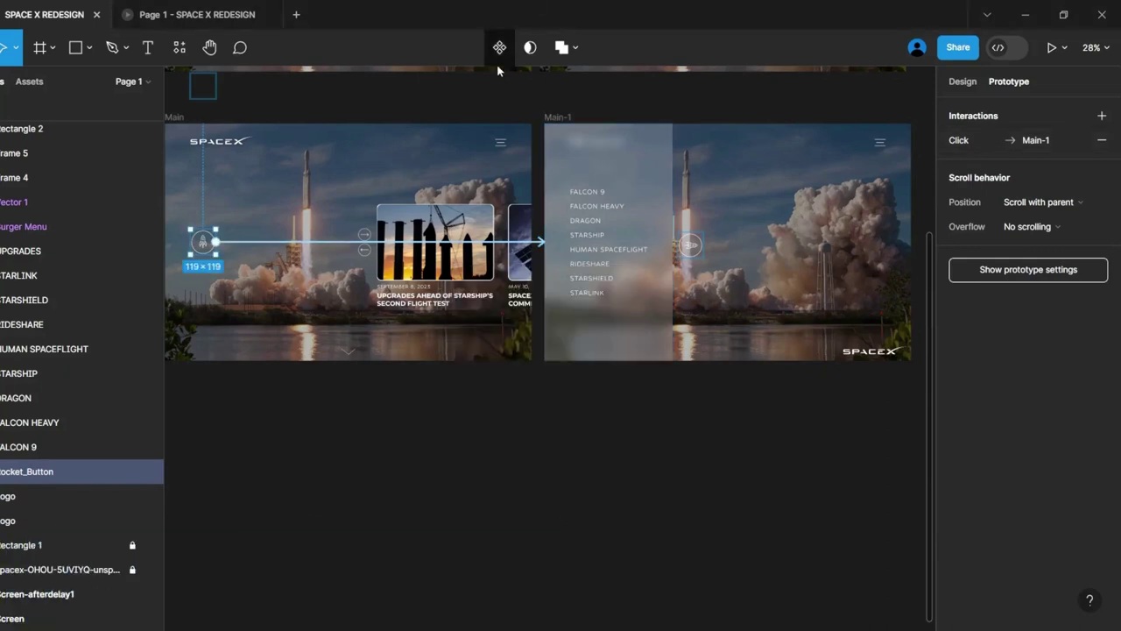
Link Main-1's rocket button back to Main with the same transition.
left_click(692, 248)
left_click_drag(678, 245, 532, 243)
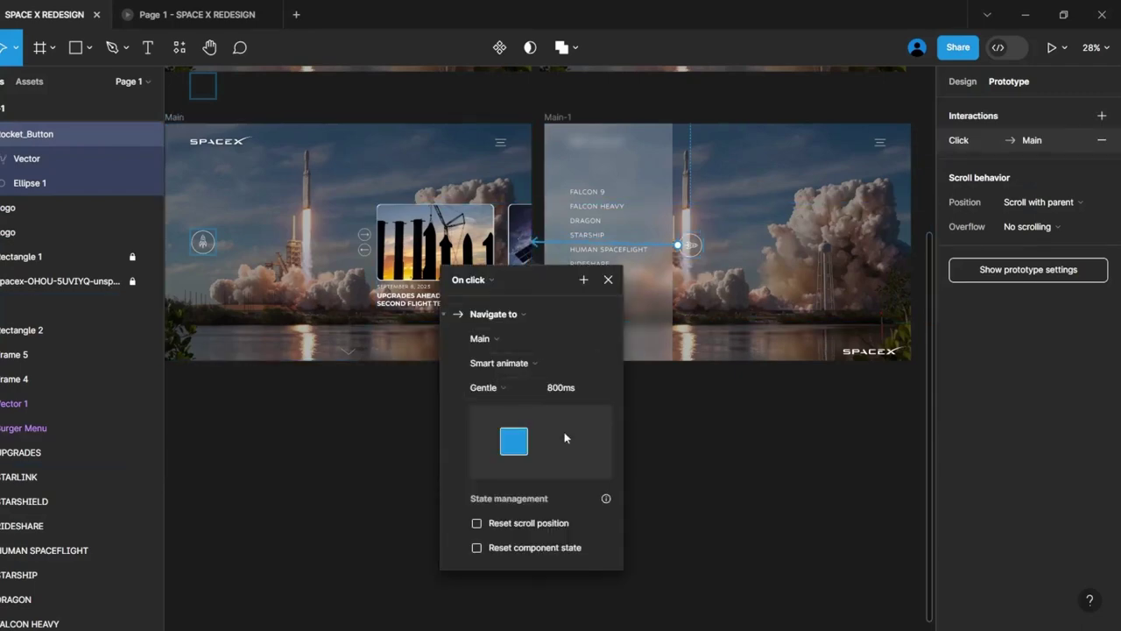
left_click(702, 496)
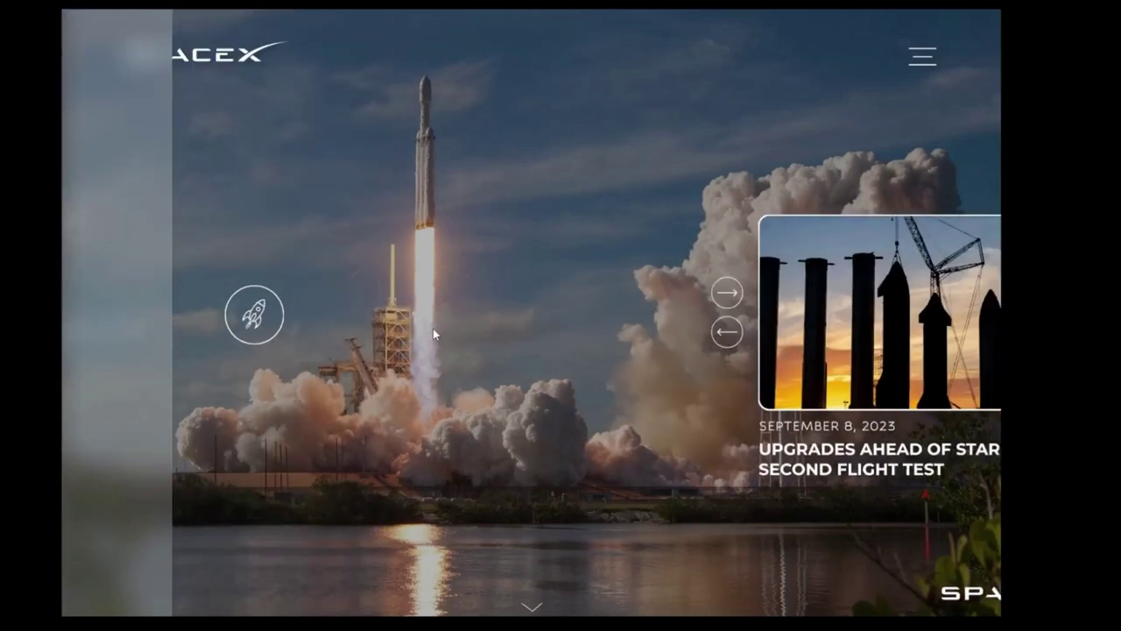
left_click(174, 328)
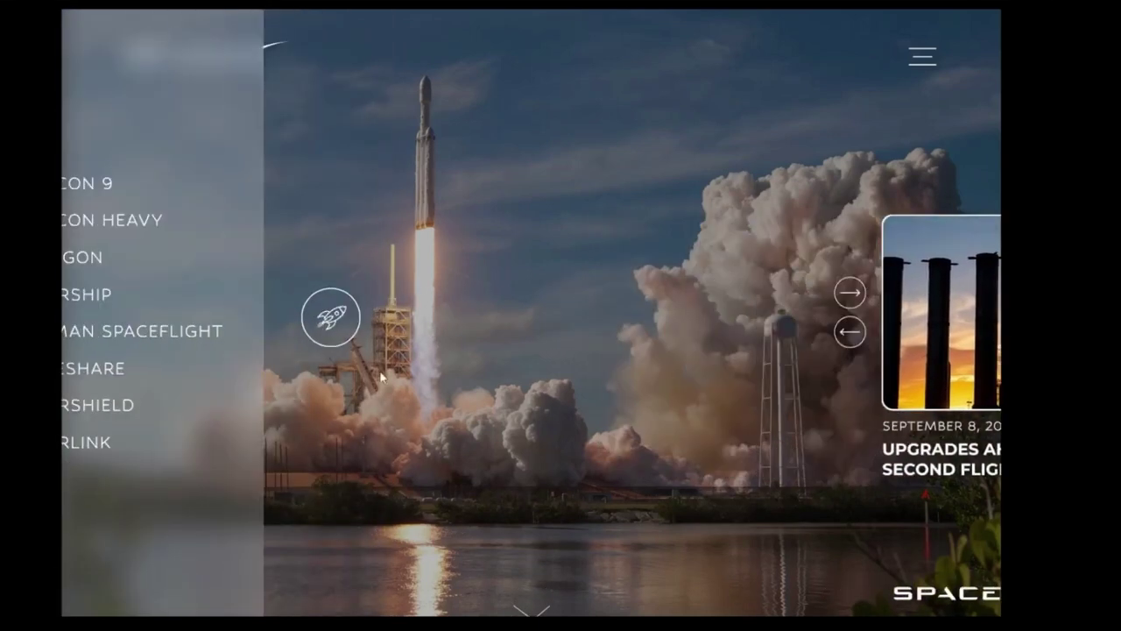
left_click(446, 328)
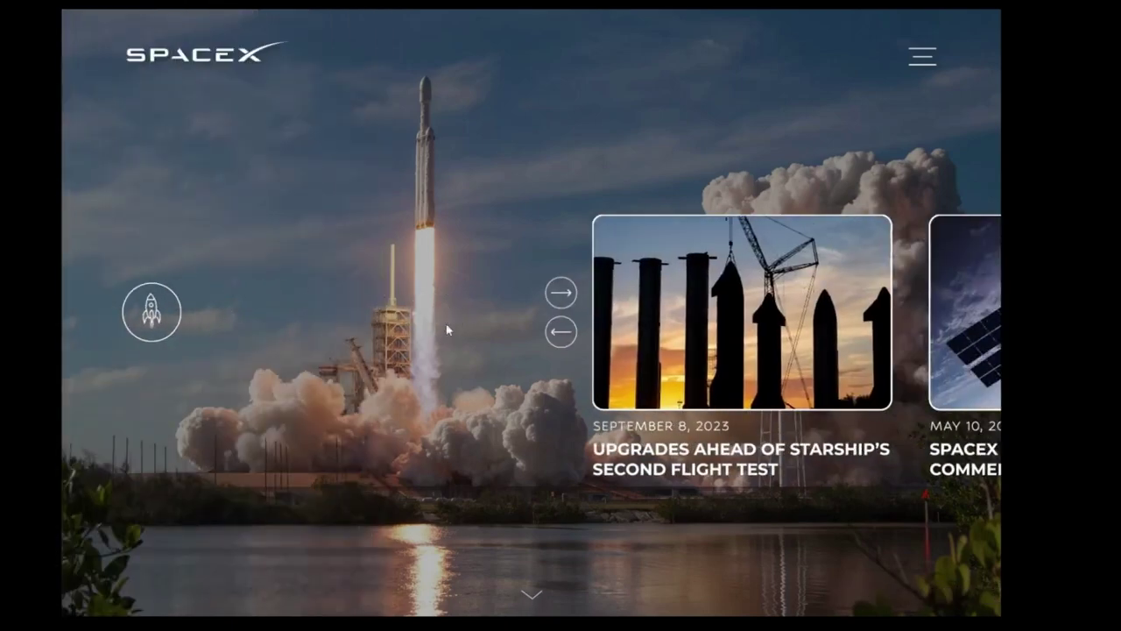
Duplicate Main-1 and align the copy, Main-1.1, directly beneath the original.
key("ctrl+shift+Tab")
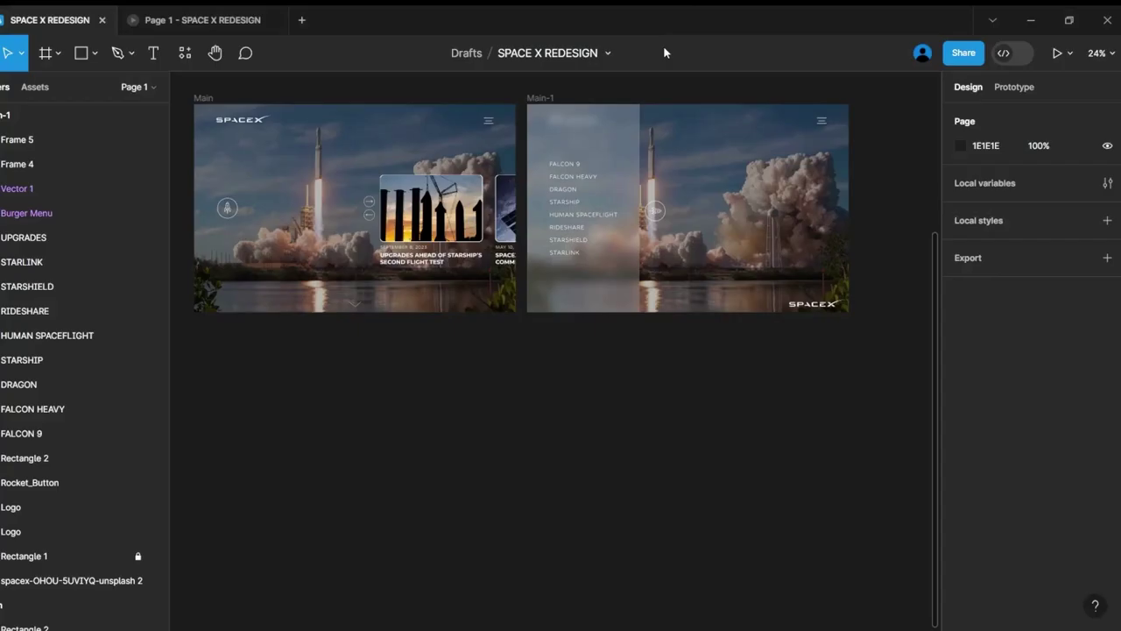
left_click(540, 98)
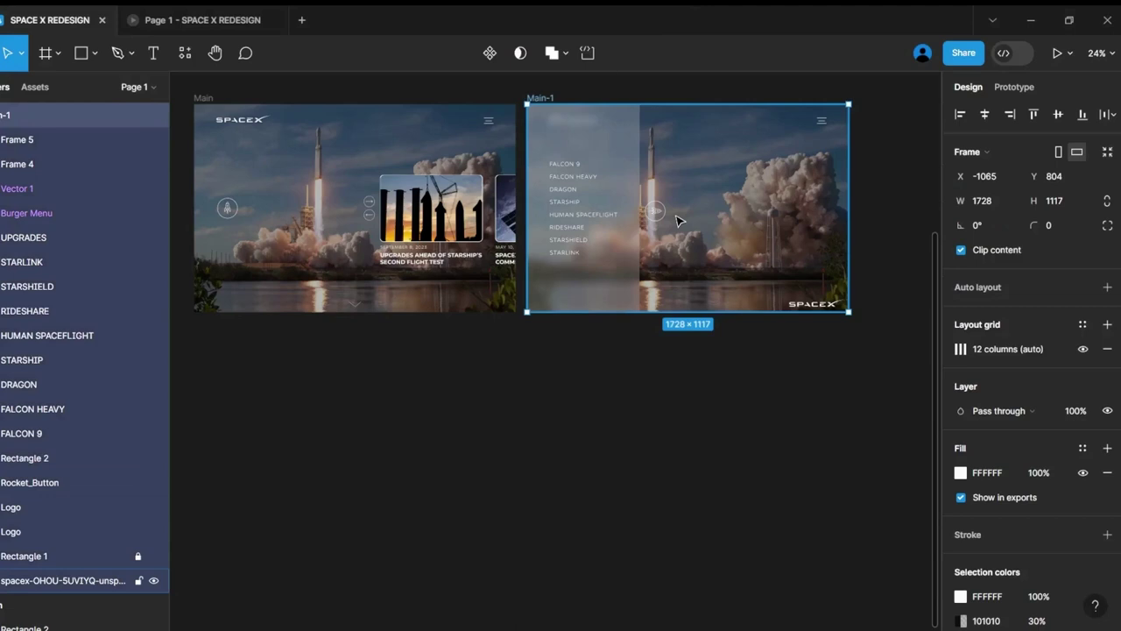
key("ctrl+d")
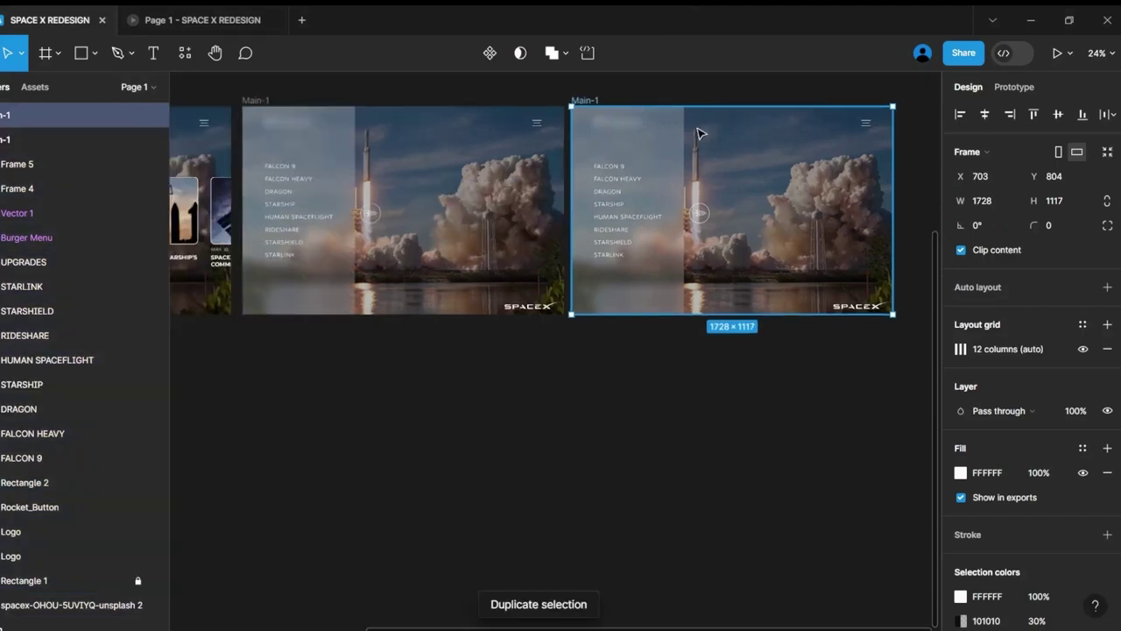
left_click_drag(698, 143, 371, 348)
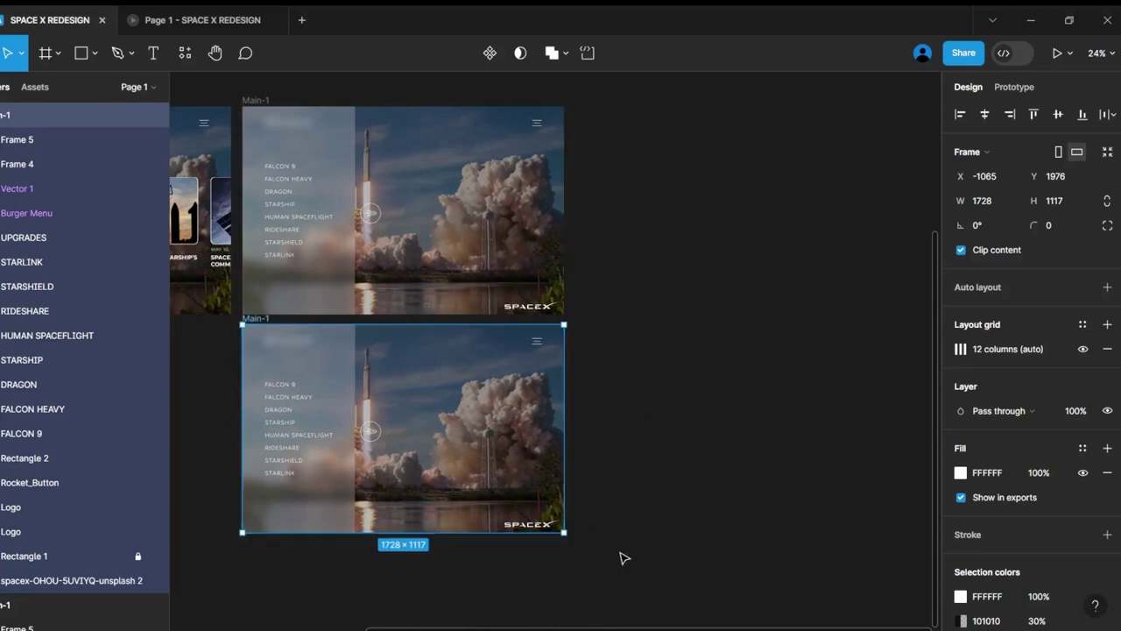
left_click_drag(637, 628, 540, 618)
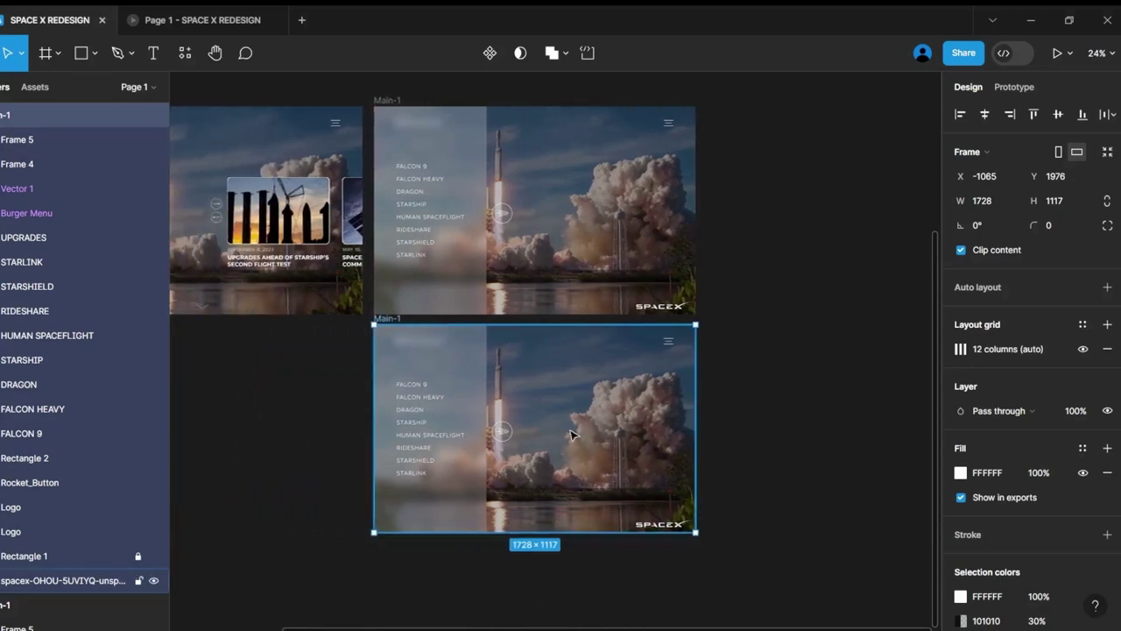
left_click_drag(543, 370, 537, 396)
scroll(536, 456, "up", 3)
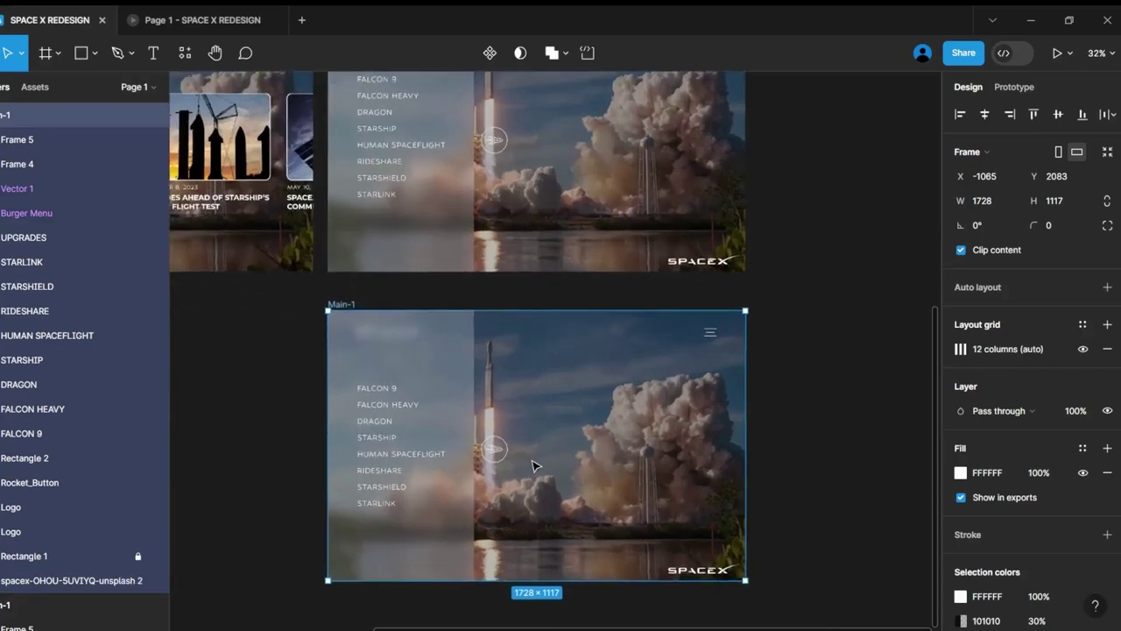
scroll(529, 436, "up", 1)
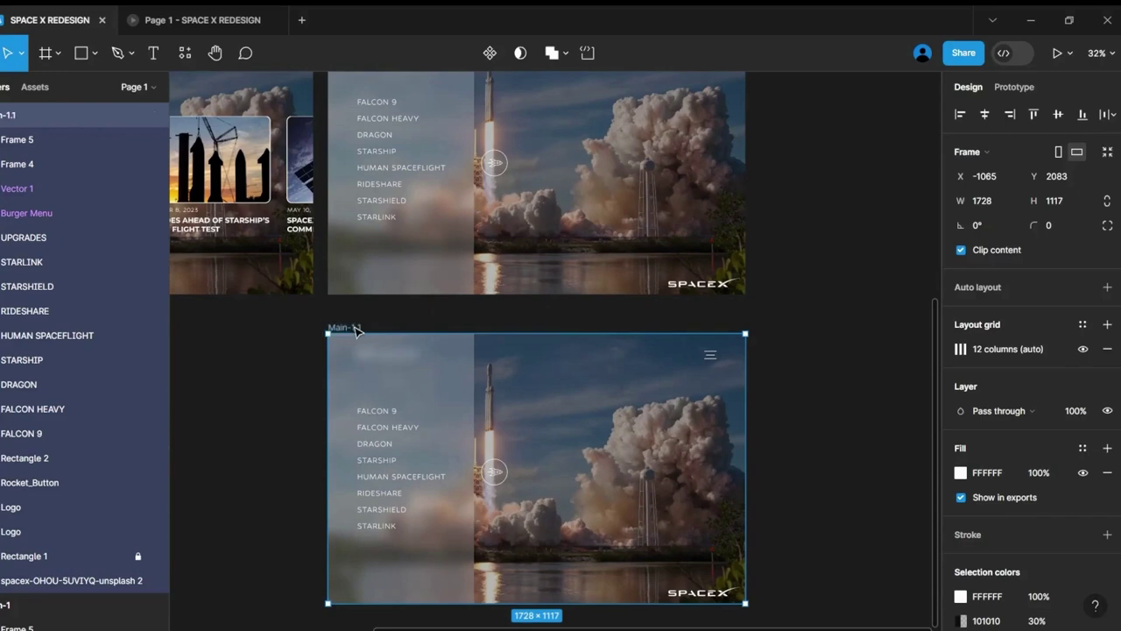
Replace the copied frame's background with a night rocket launch photo.
left_click(581, 383)
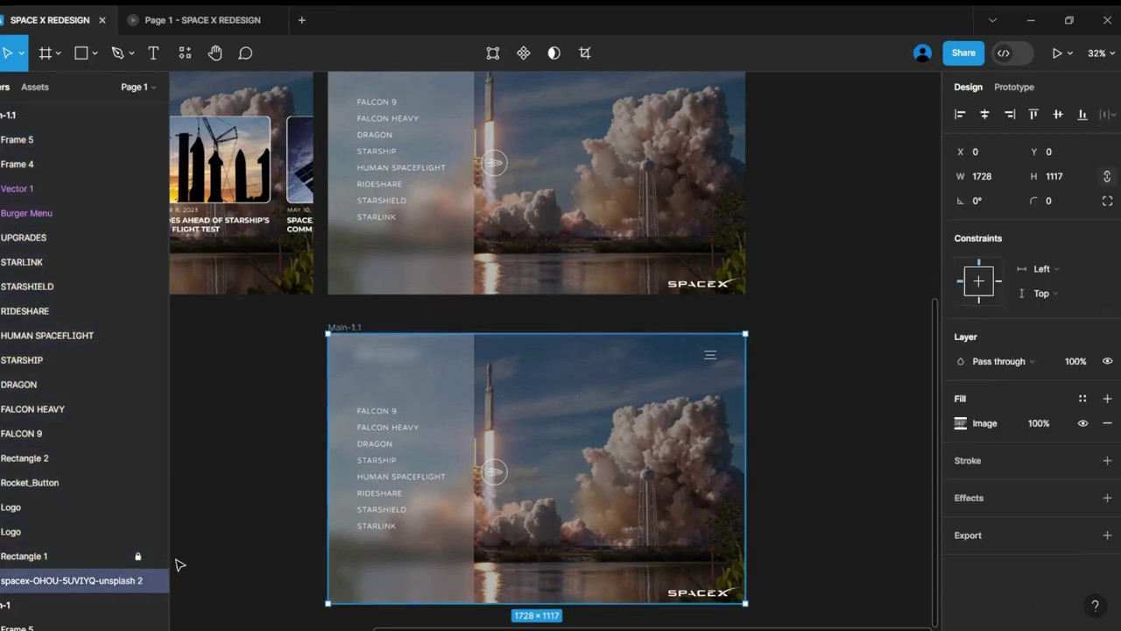
left_click(99, 59)
left_click(90, 201)
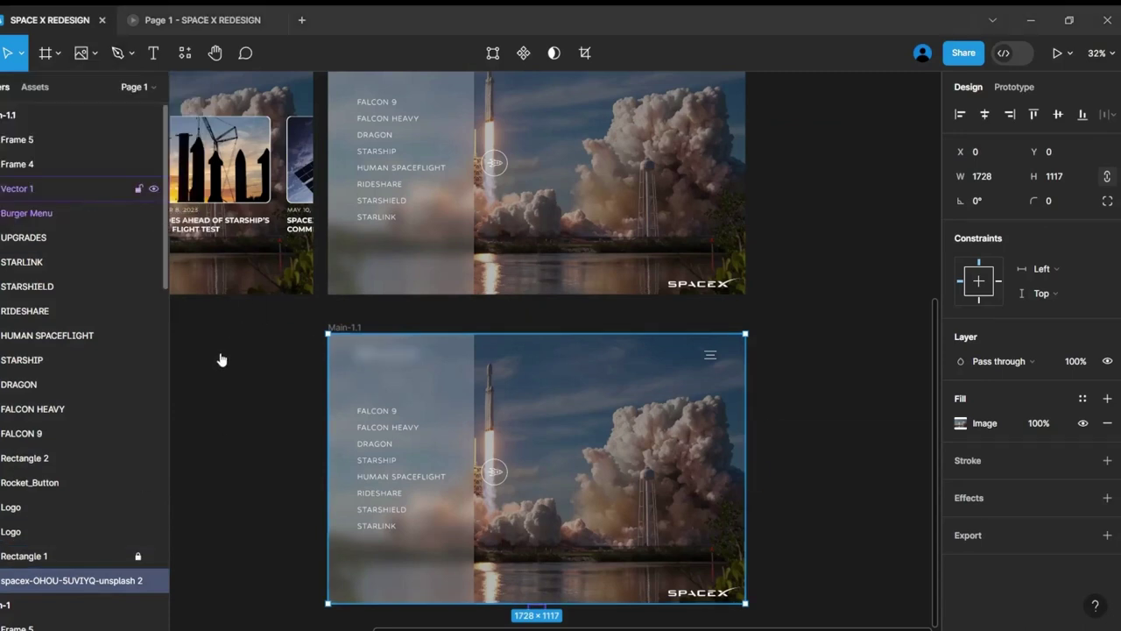
left_click(601, 457)
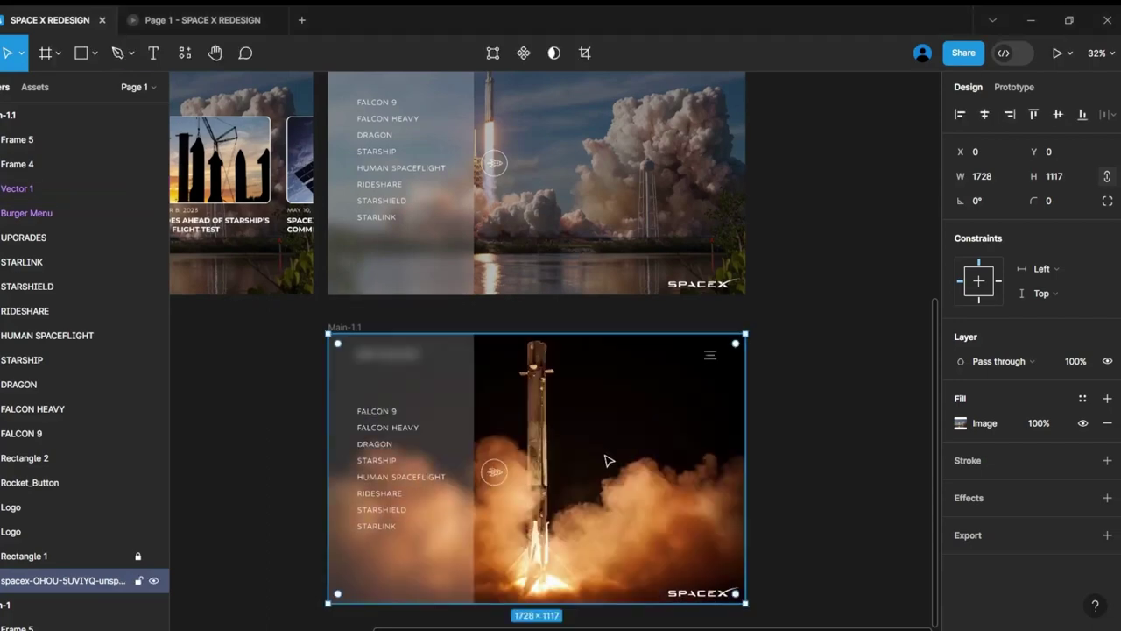
scroll(609, 460, "down", 2)
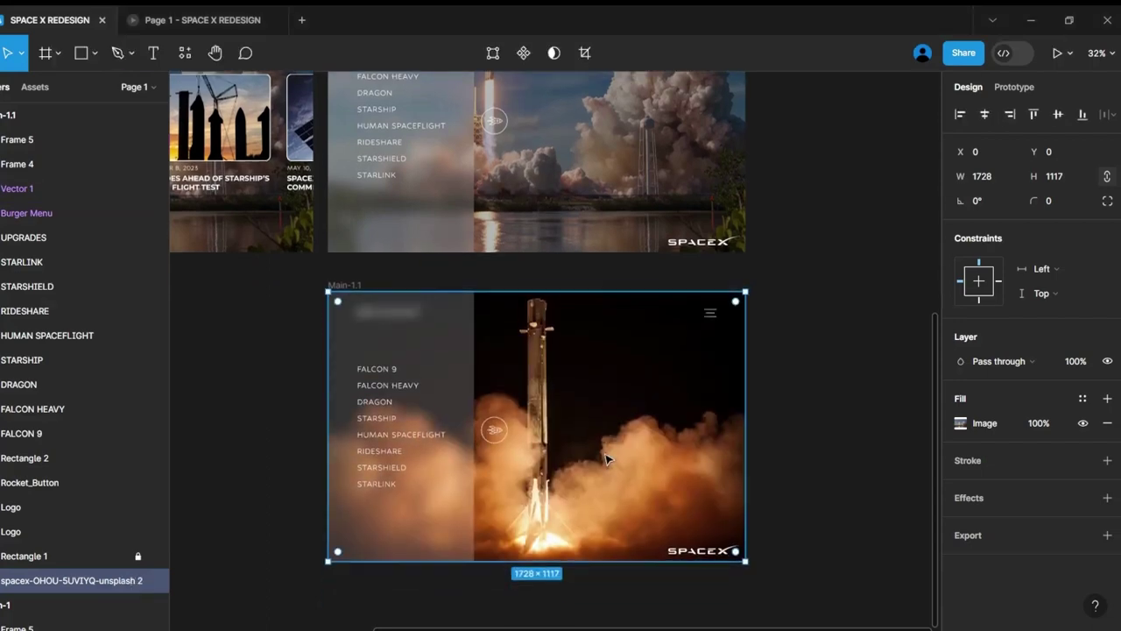
Duplicate the frame below as Main-1.2 and give it a new background photo.
left_click(357, 289)
key("ctrl+d")
scroll(656, 360, "down", 3)
left_click_drag(656, 360, 425, 525)
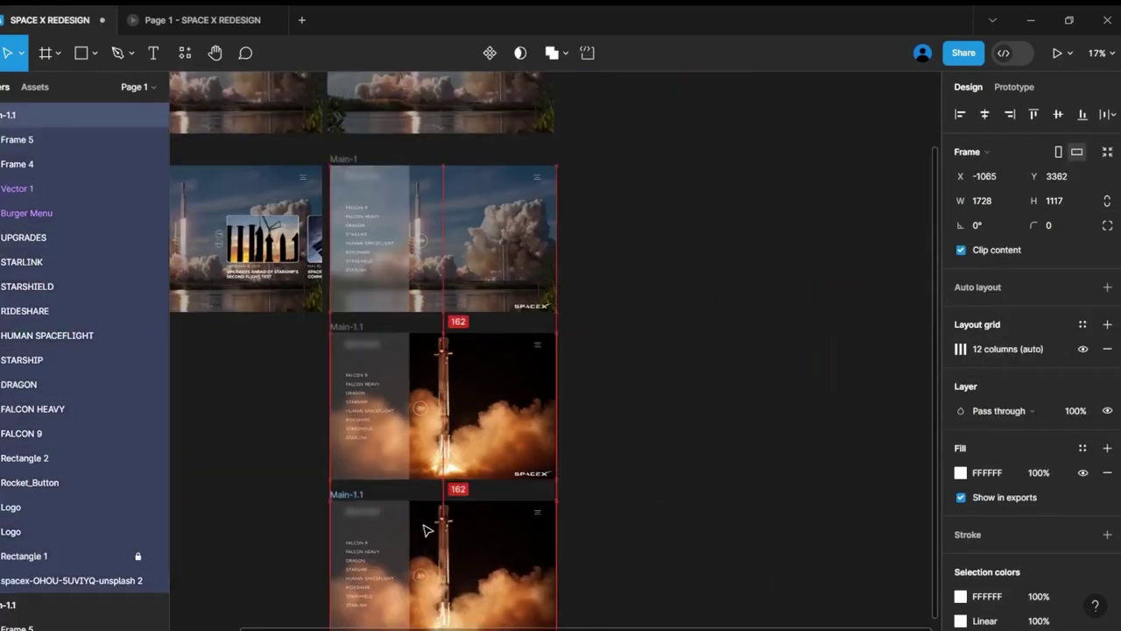
scroll(487, 481, "down", 3)
scroll(249, 219, "up", 2)
left_click(252, 219)
left_click(450, 383)
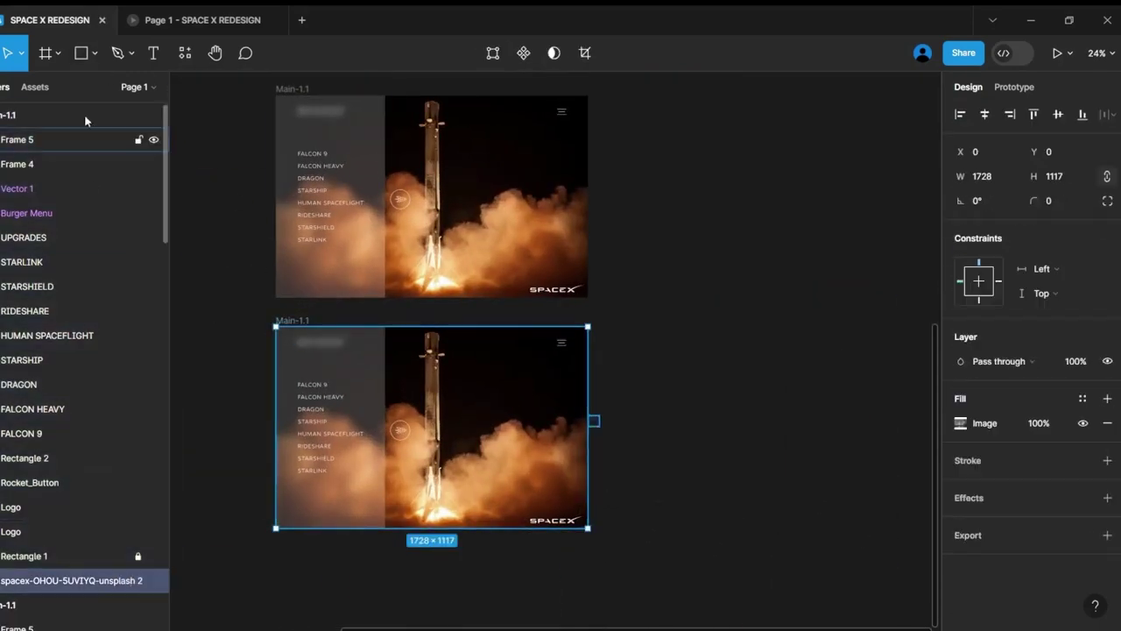
key("ctrl+shift+k")
key("Return")
left_click(512, 415)
scroll(634, 450, "down", 1)
Duplicate Main-1.2 into Main-1.3 and place a different photo as its background.
left_click(338, 336)
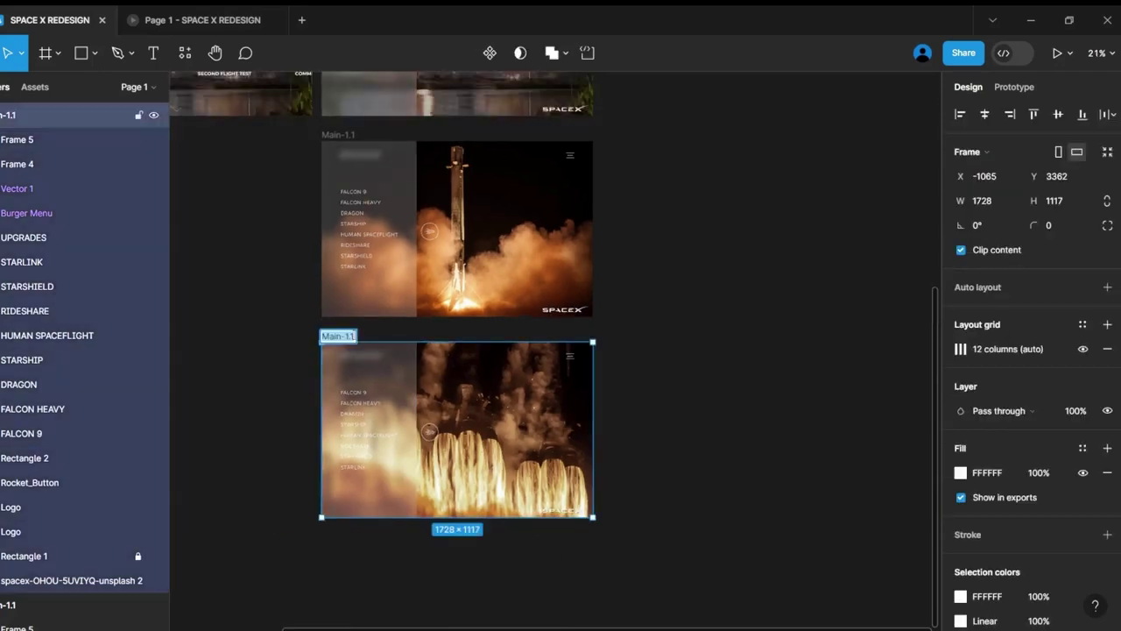
key("ctrl+d")
scroll(451, 403, "down", 3)
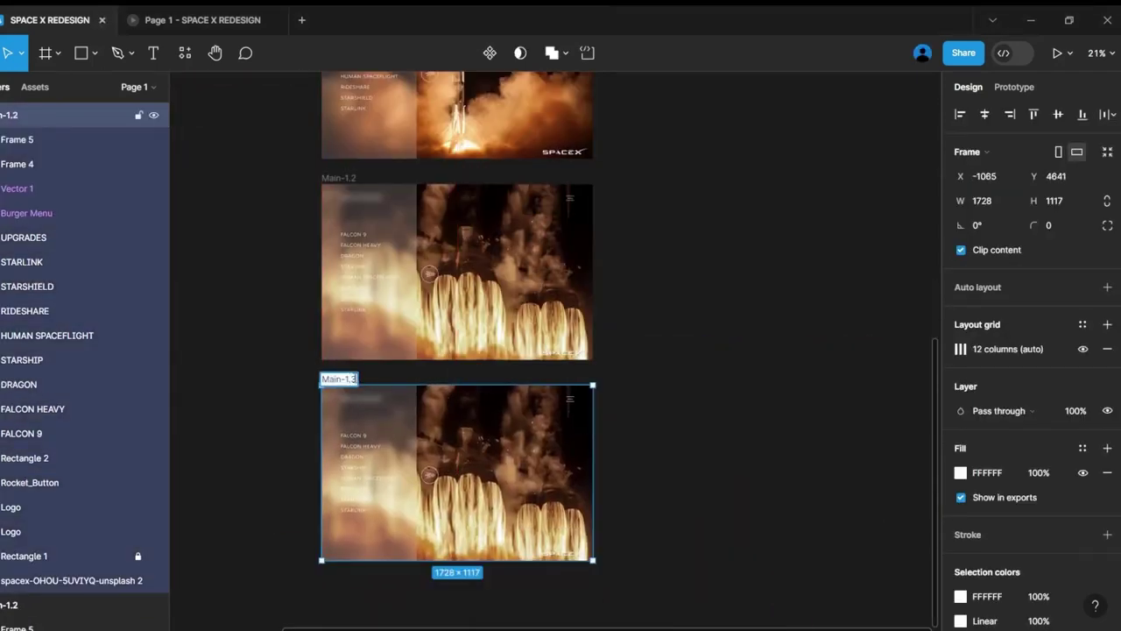
left_click(70, 580)
left_click(94, 53)
left_click(87, 201)
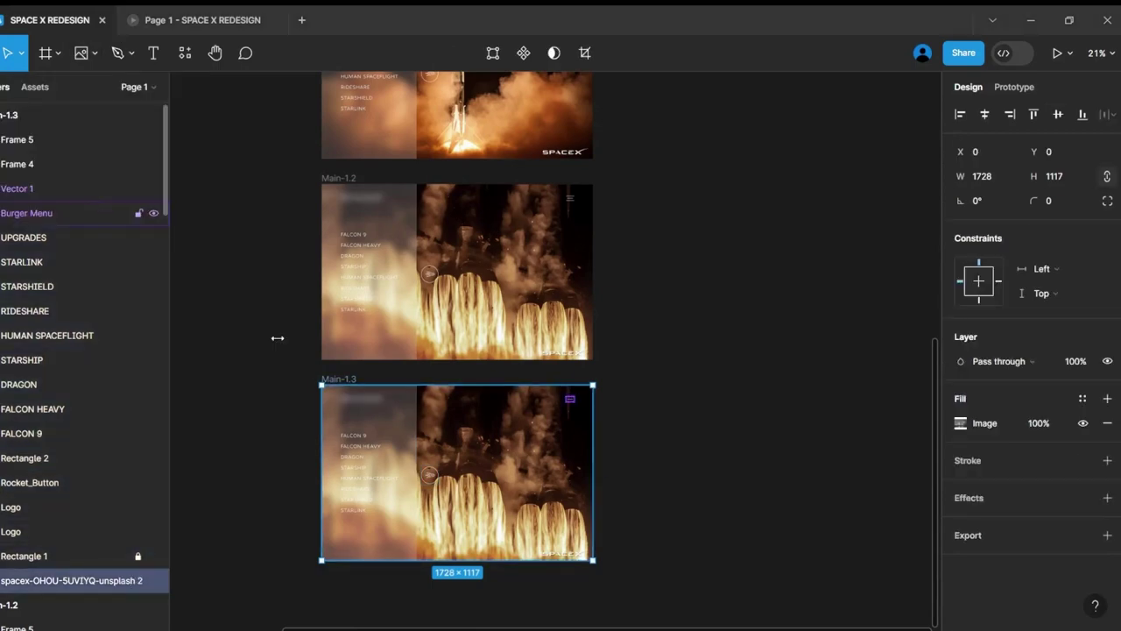
left_click(570, 445)
Duplicate Main-1.3 below as Main-1.4 with a Starship photo background.
left_click(338, 378)
key("ctrl+d")
scroll(686, 391, "down", 3)
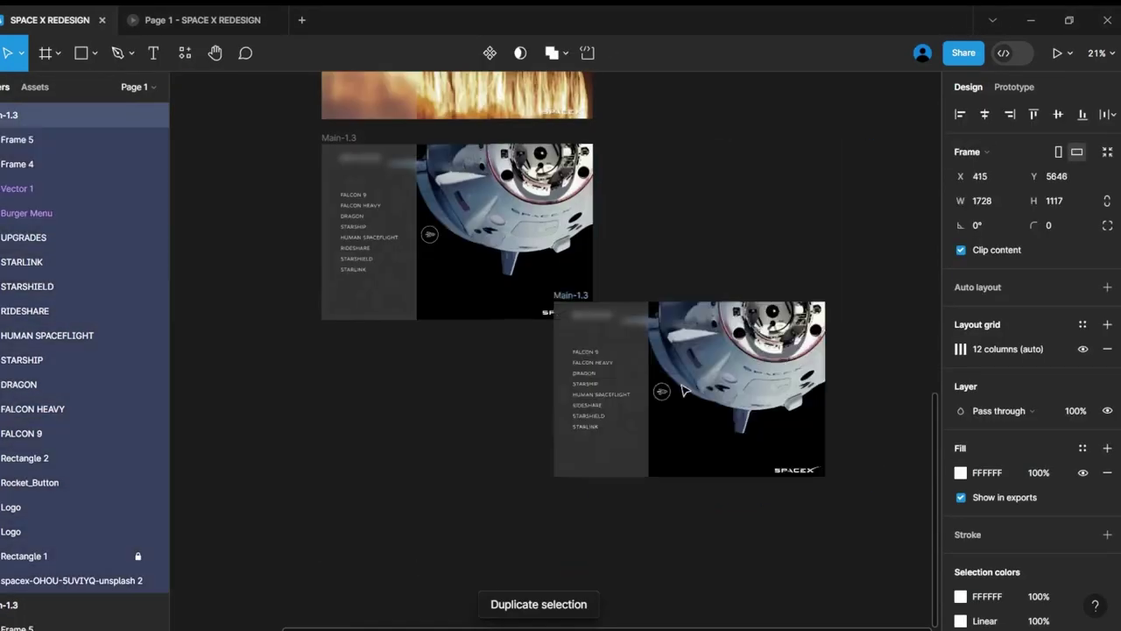
left_click_drag(686, 391, 454, 428)
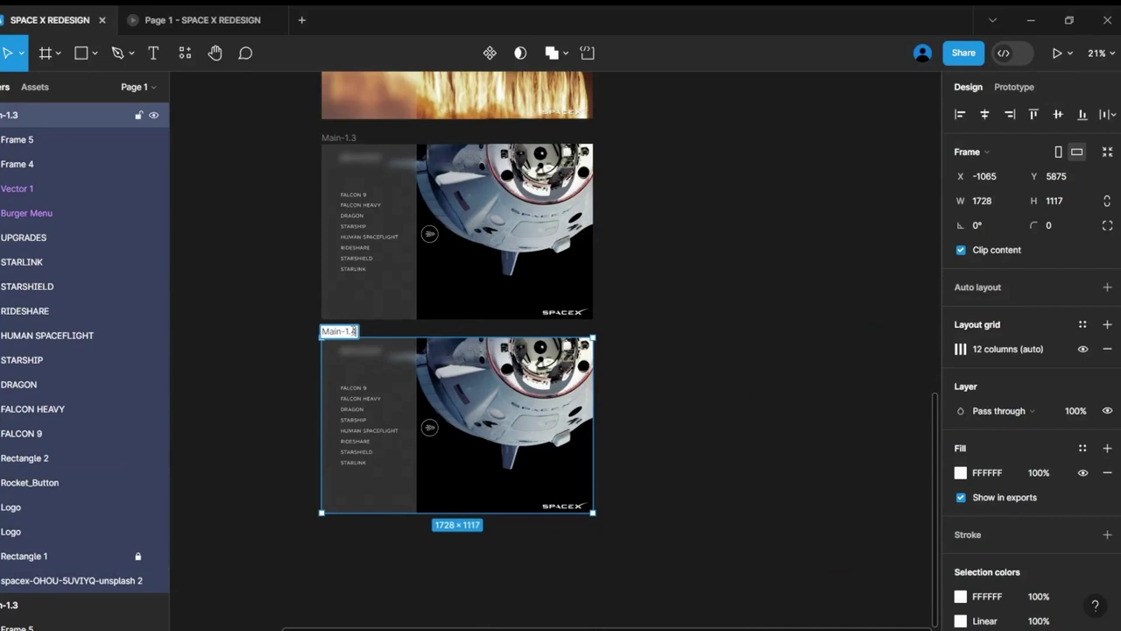
left_click(70, 580)
left_click(94, 53)
left_click(87, 130)
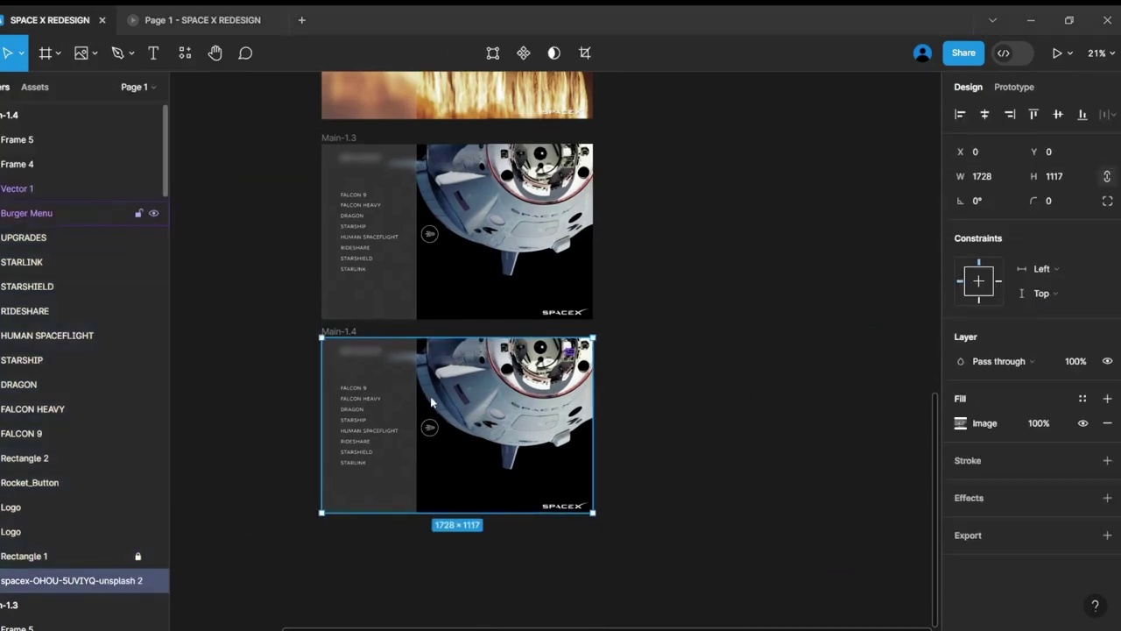
left_click(589, 483)
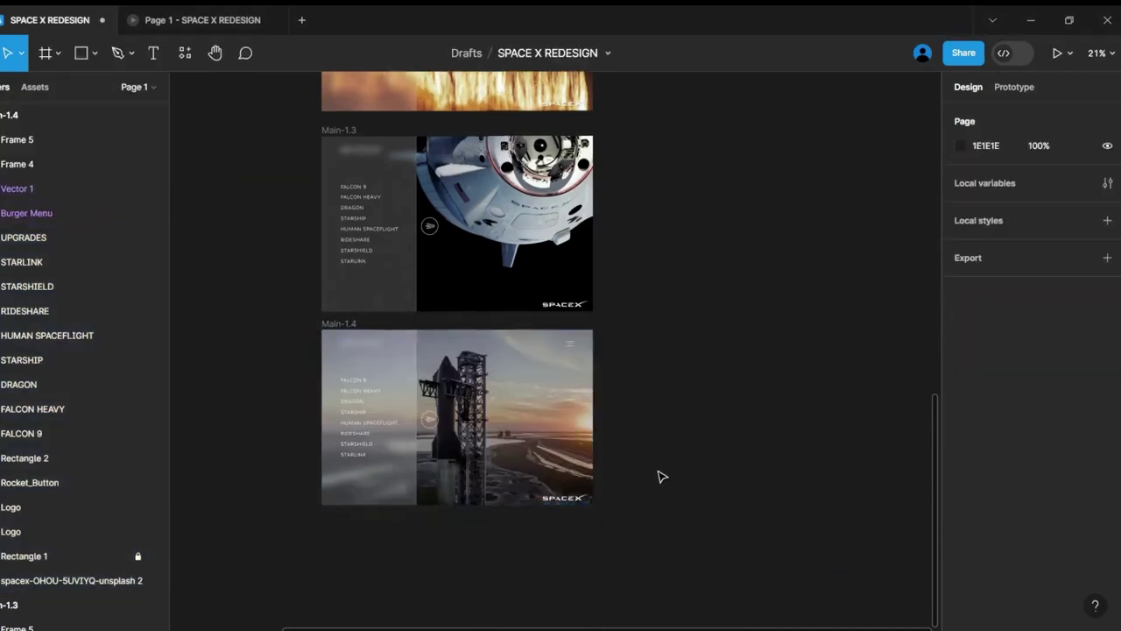
Duplicate Main-1.4 below as Main-1.5 with an astronaut photo background.
scroll(657, 475, "down", 3)
key("Escape")
key("ctrl+d")
left_click_drag(701, 232, 424, 425)
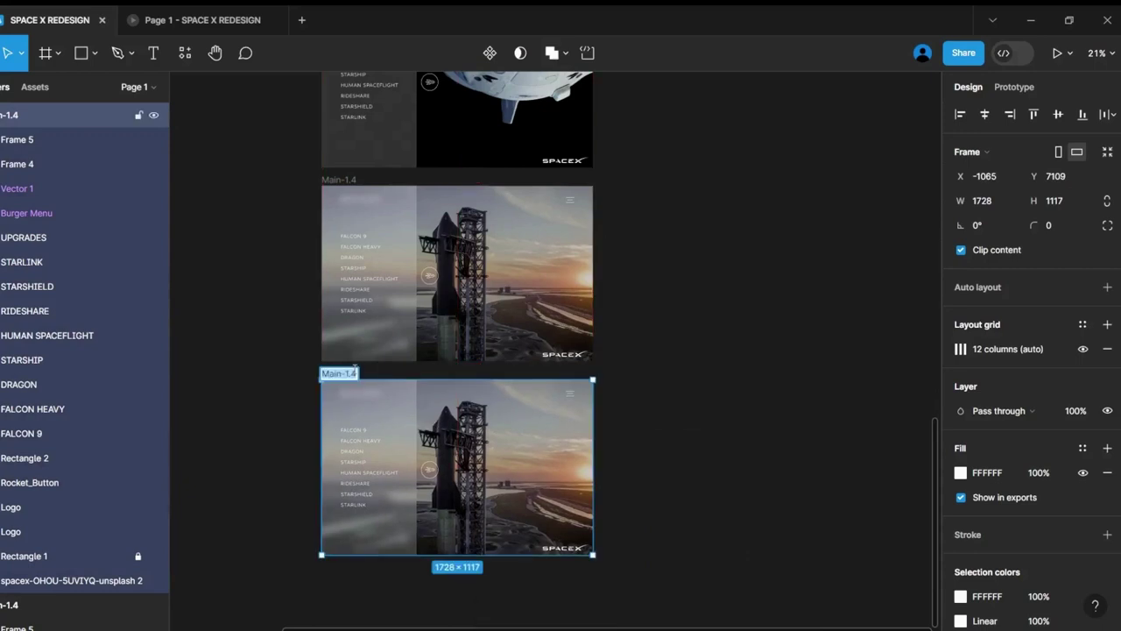
left_click(70, 580)
left_click(93, 53)
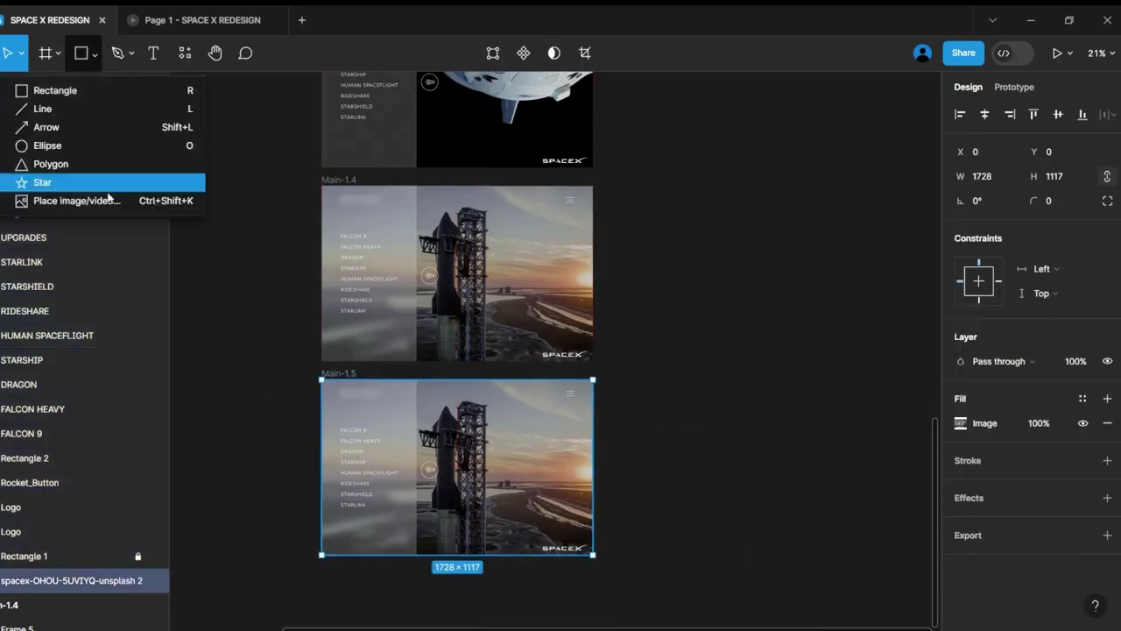
left_click(88, 198)
left_click(589, 456)
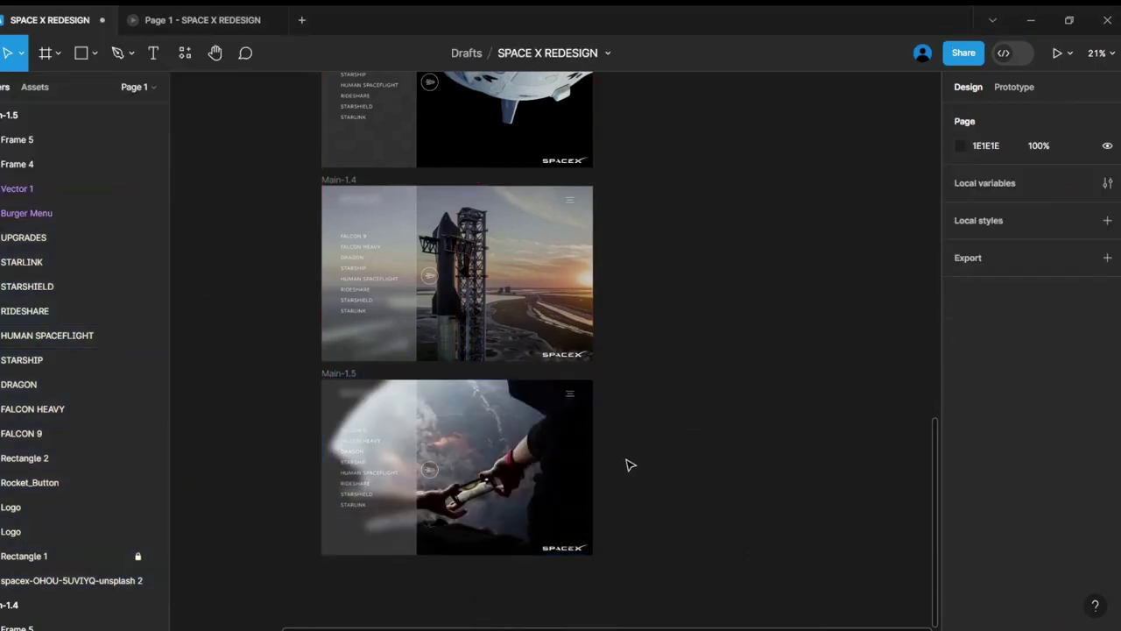
Duplicate Main-1.5 below as Main-1.6 with an Earth horizon photo background.
scroll(628, 464, "down", 2)
left_click(353, 289)
key("ctrl+d")
left_click_drag(663, 506, 399, 613)
scroll(356, 397, "down", 2)
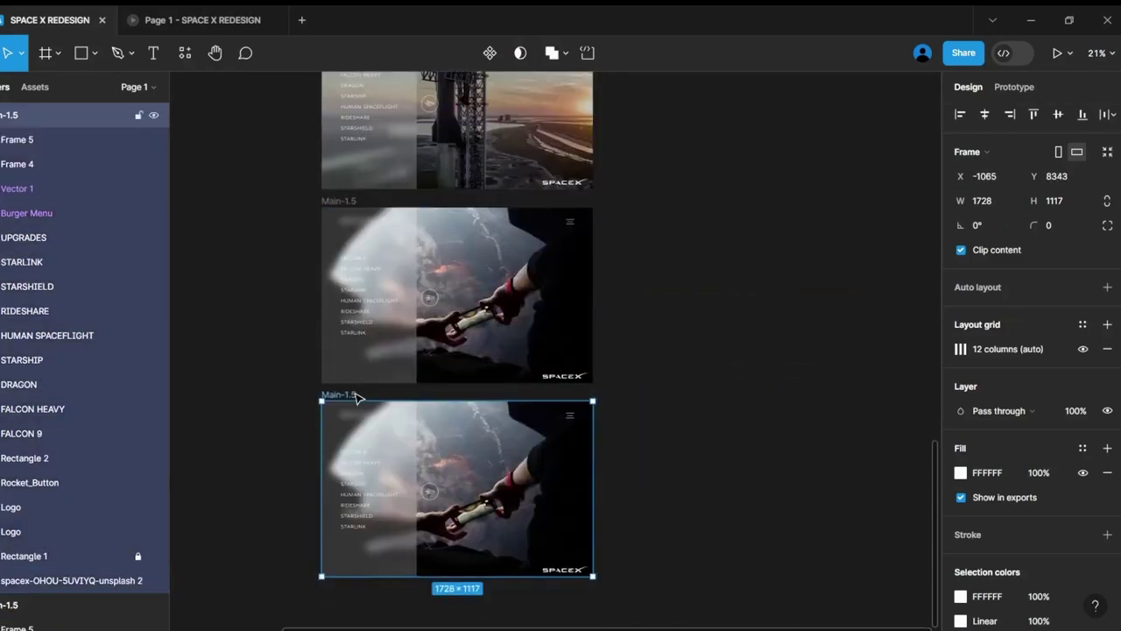
key("Escape")
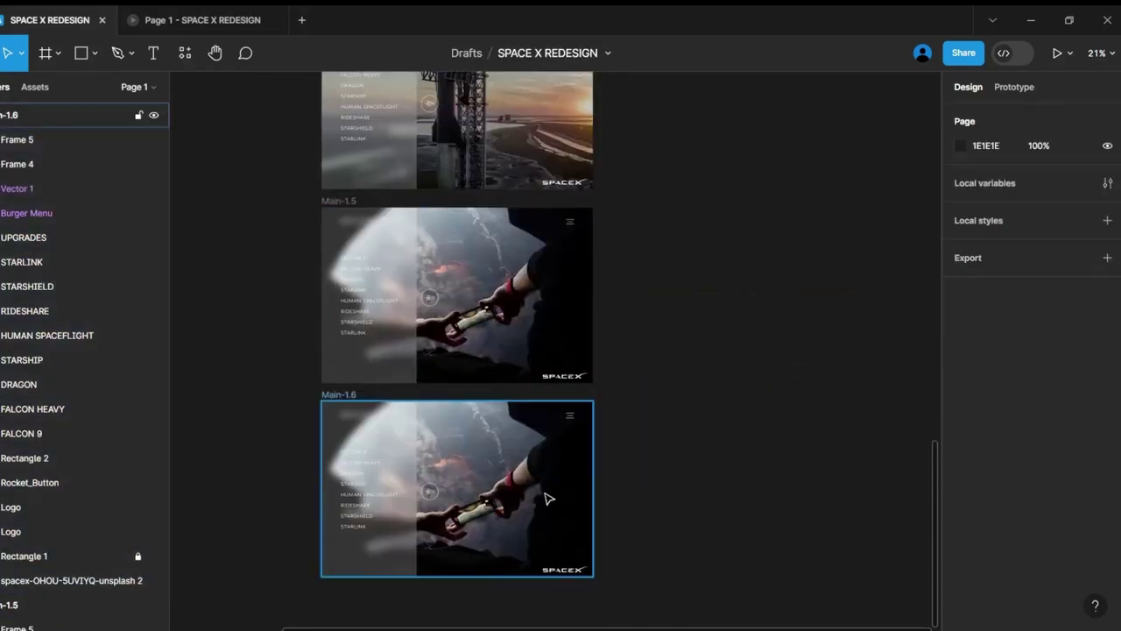
scroll(456, 350, "down", 2)
left_click(70, 580)
left_click(94, 52)
left_click(96, 198)
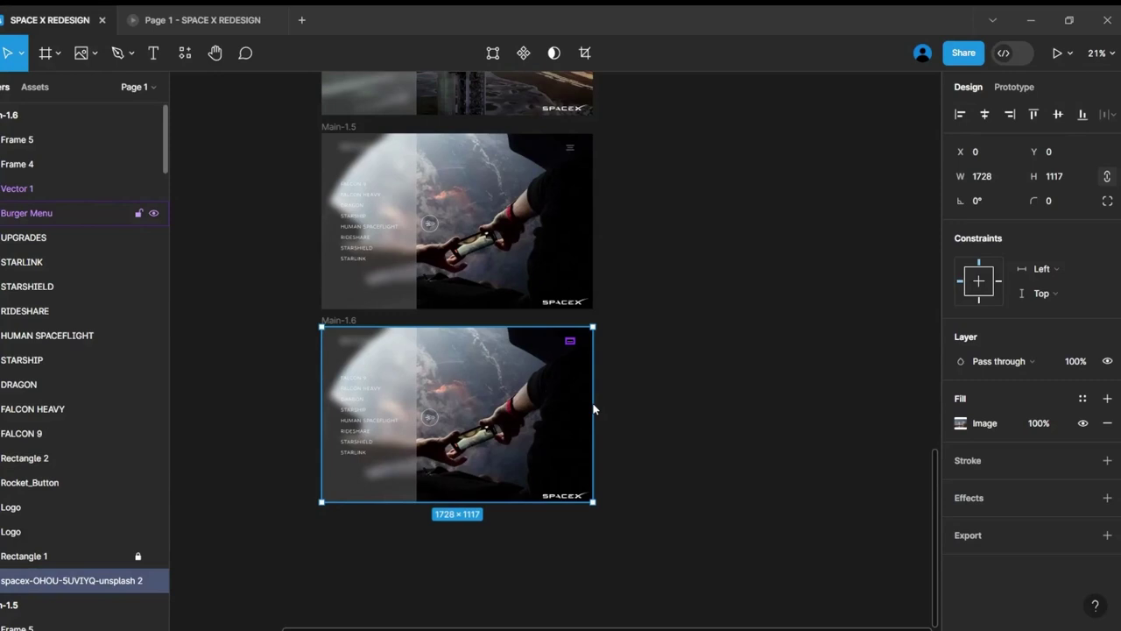
left_click(348, 480)
Duplicate Main-1.6 below as Main-1.7 with a cloudy Earth photo background.
scroll(643, 436, "down", 2)
left_click(465, 333)
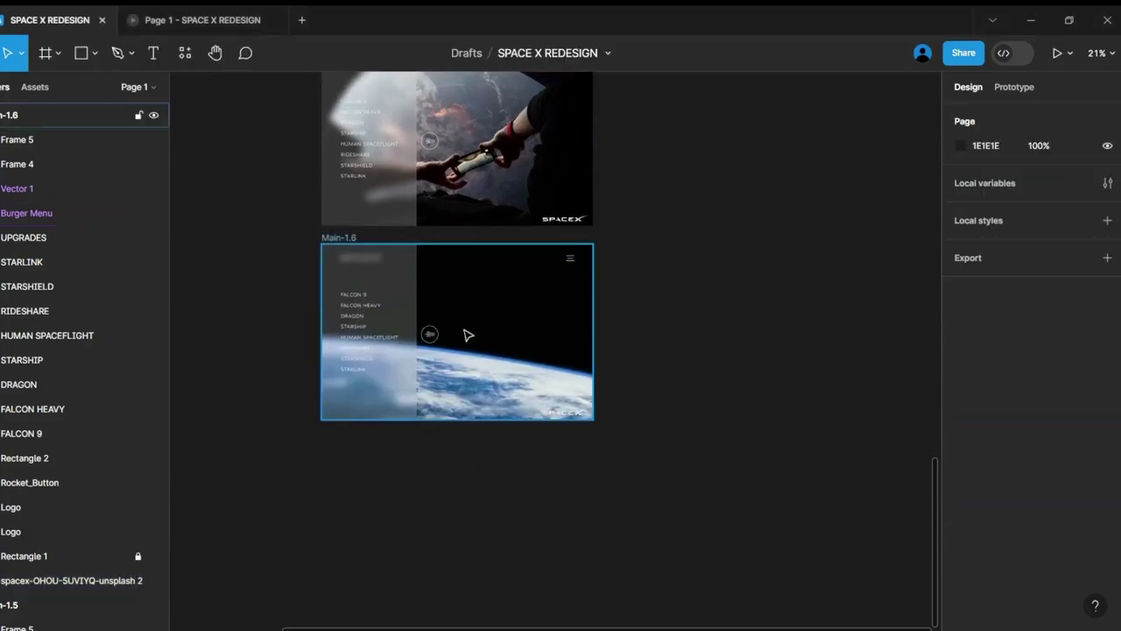
key("ctrl+d")
left_click_drag(683, 305, 462, 466)
scroll(668, 437, "down", 3)
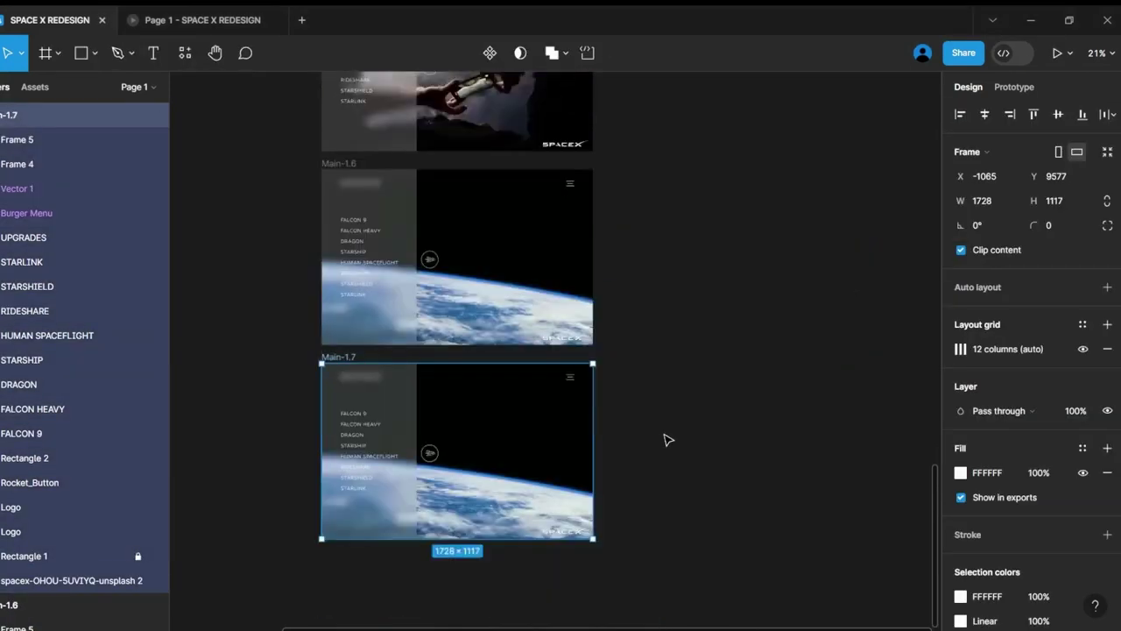
left_click(91, 579)
key("ctrl+shift+k")
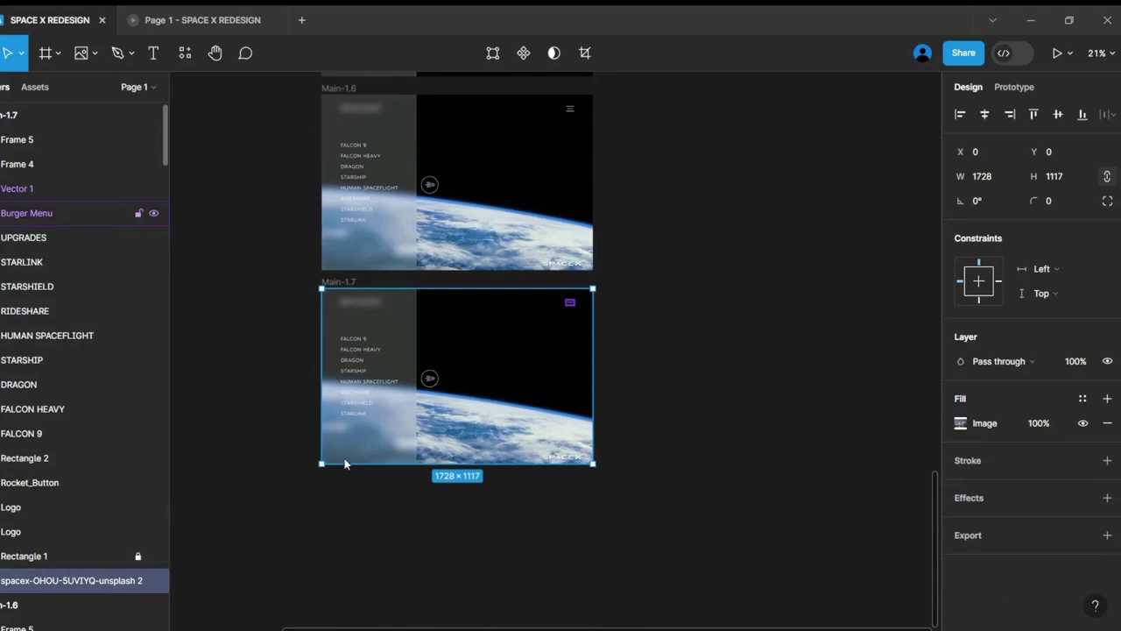
left_click(581, 379)
Duplicate Main-1.7 below, rename it Main-1.8, and start replacing its background image.
left_click(561, 411)
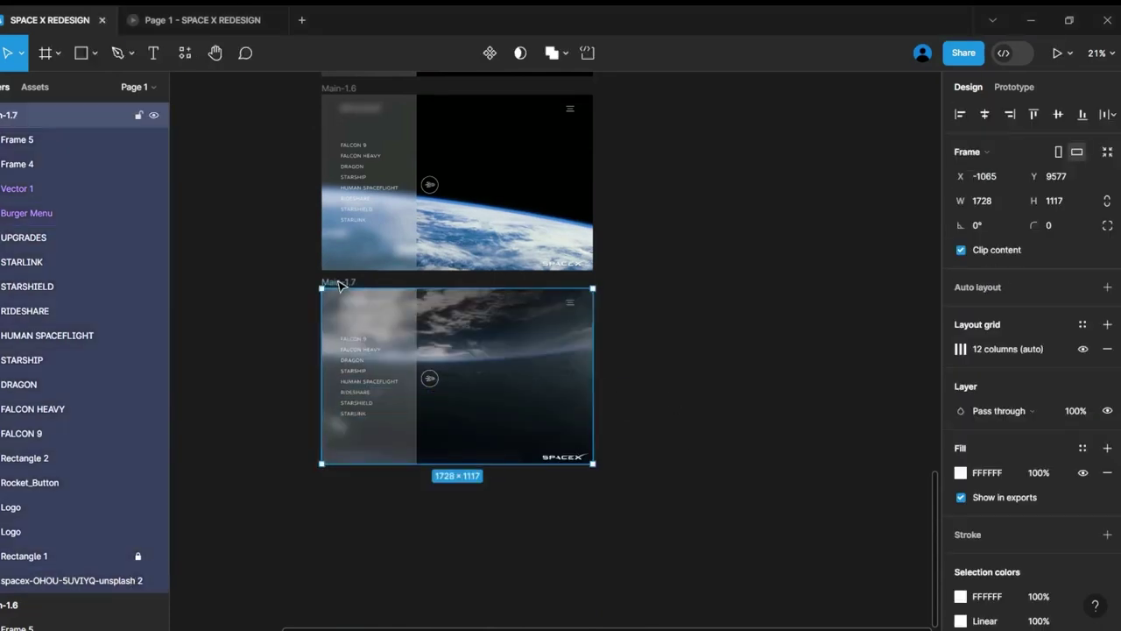
key("ctrl+d")
left_click_drag(746, 372, 455, 566)
scroll(355, 374, "down", 2)
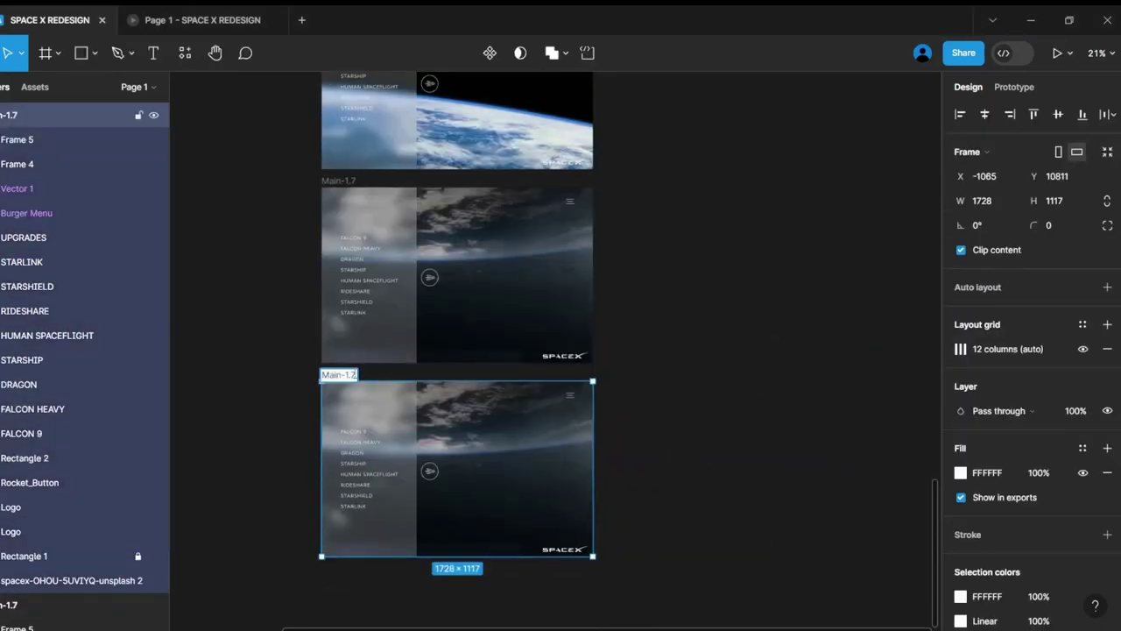
type("8")
left_click(490, 473)
left_click(94, 52)
left_click(96, 197)
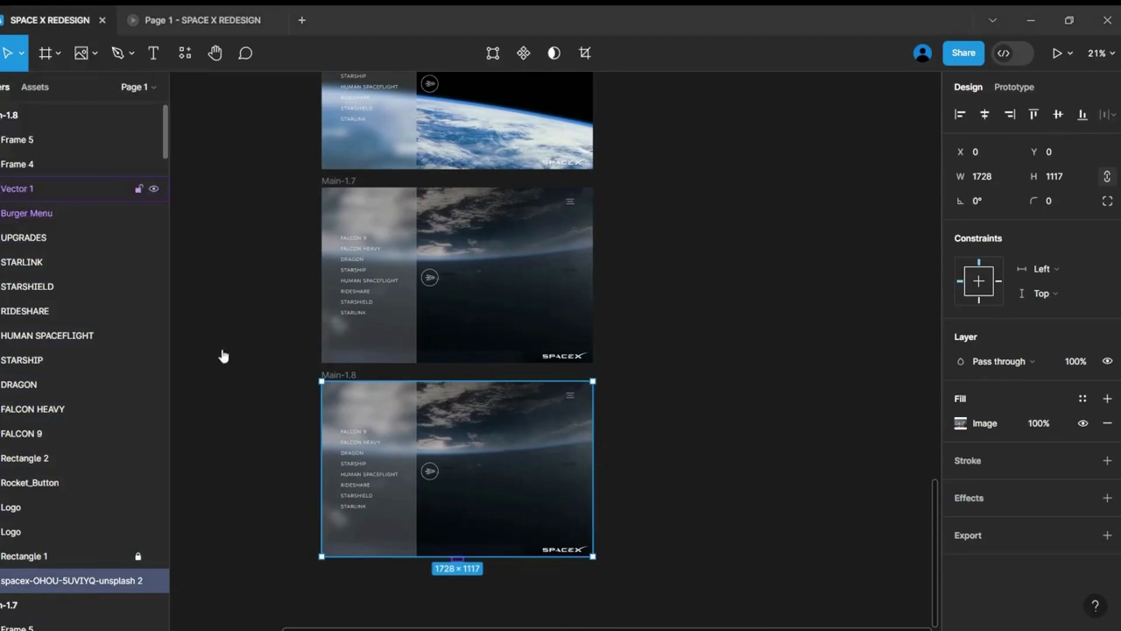
Place the sunset satellite-dish photo into Main-1.8, then scroll back up to Main-1.
left_click(610, 429)
scroll(611, 428, "up", 2)
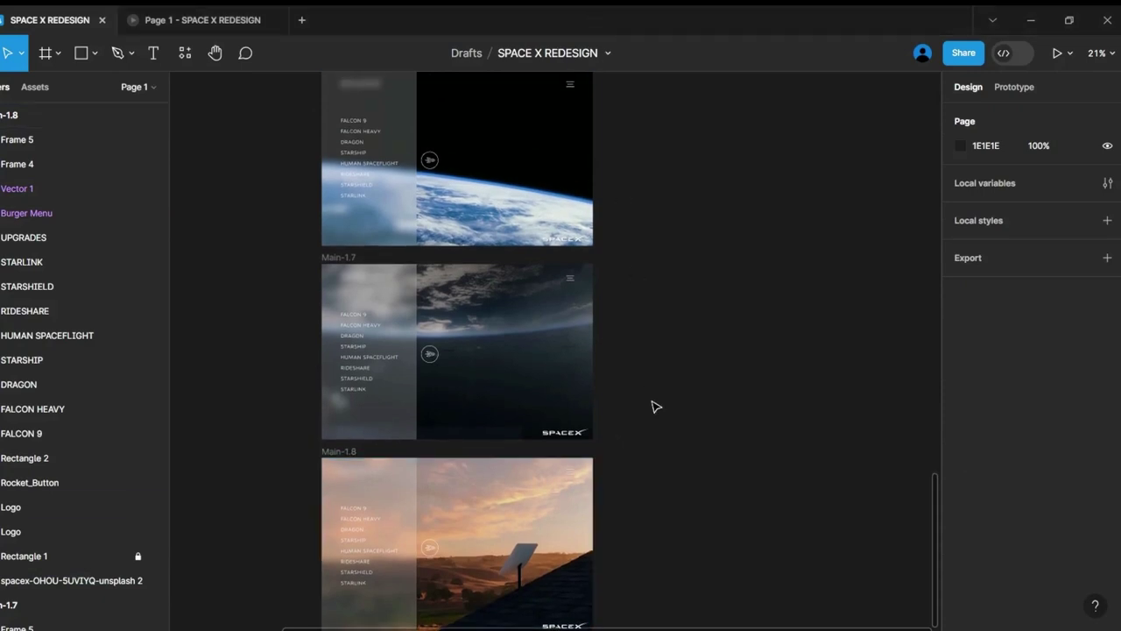
scroll(656, 407, "down", 1)
scroll(656, 406, "up", 5)
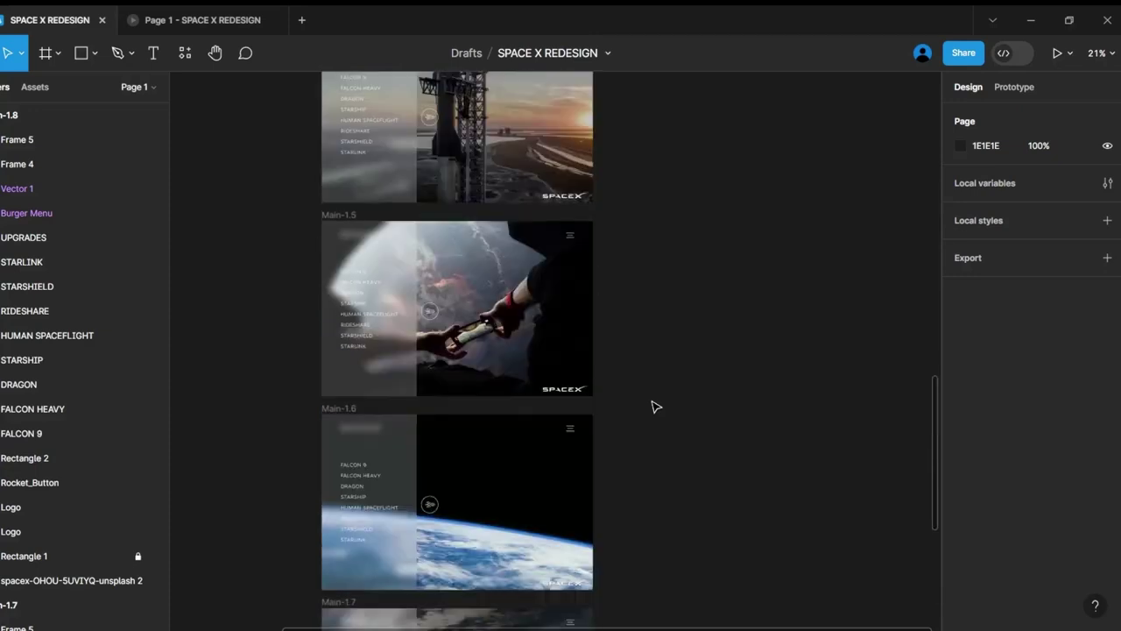
scroll(656, 406, "up", 11)
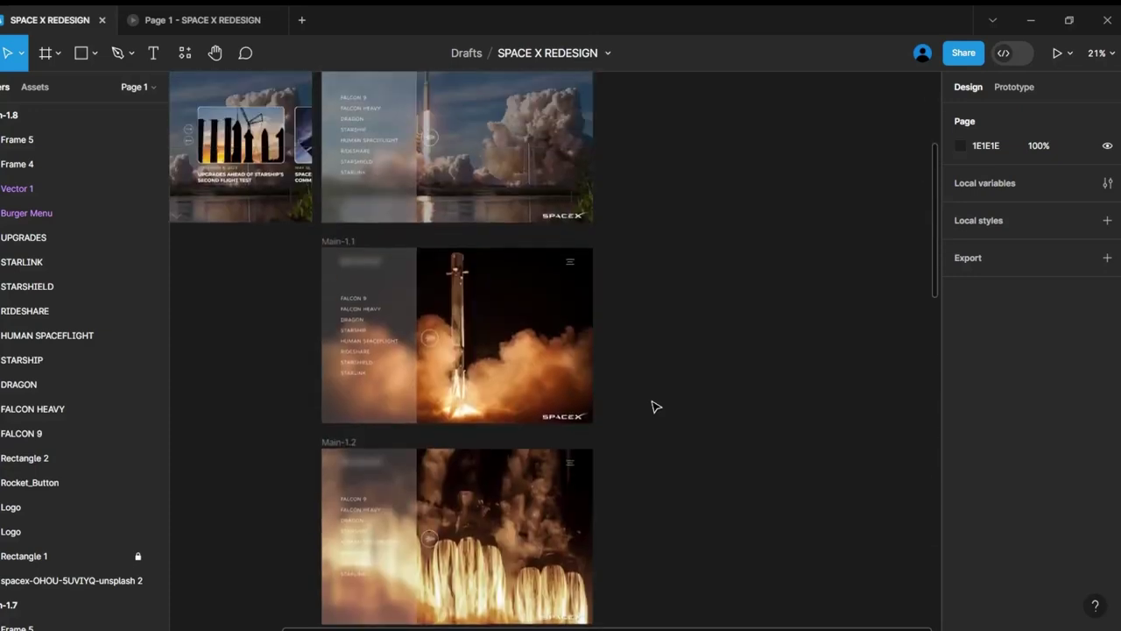
scroll(656, 407, "up", 8)
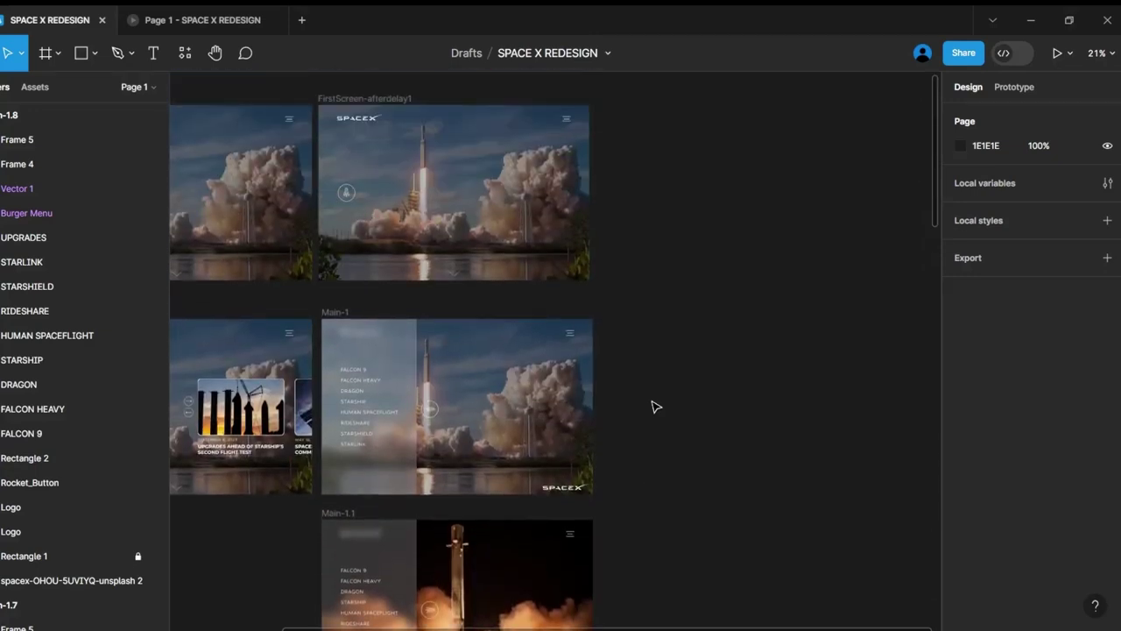
scroll(656, 407, "up", 1)
scroll(653, 410, "down", 5)
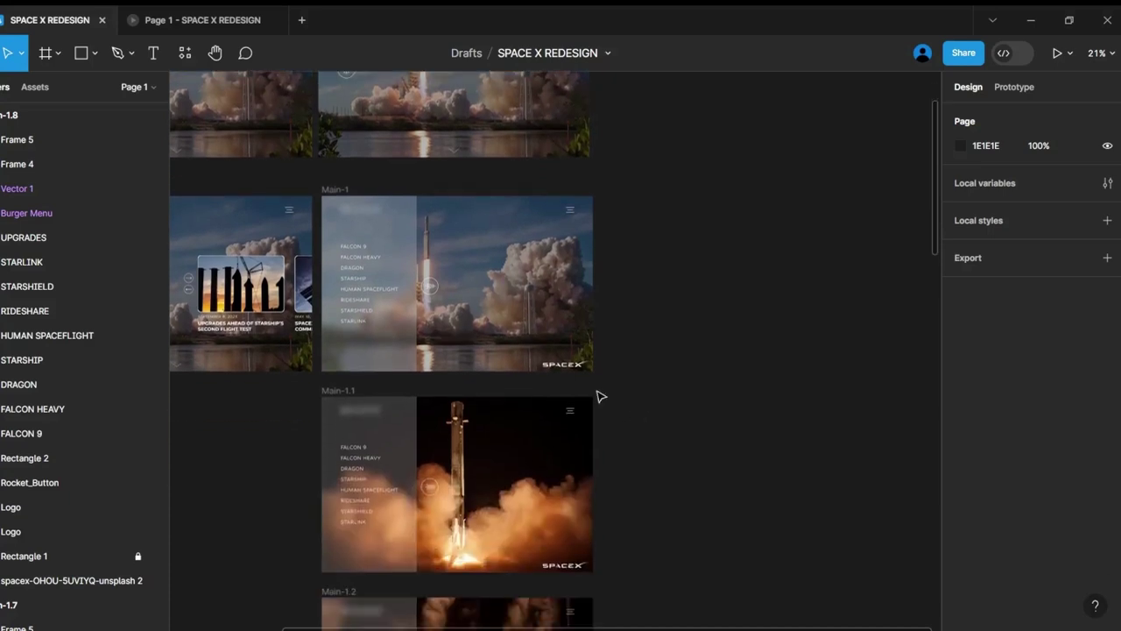
Link Main-1's FALCON 9 item to Main-1.1 on click: Smart animate, Ease in and out, 300ms.
left_click(340, 194)
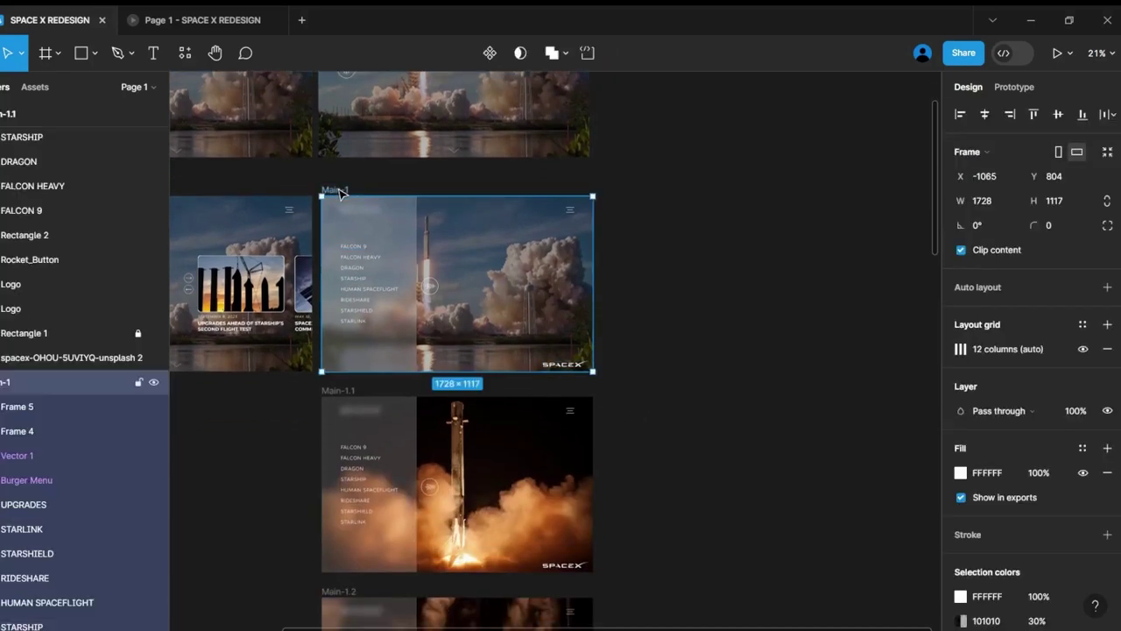
left_click(356, 252)
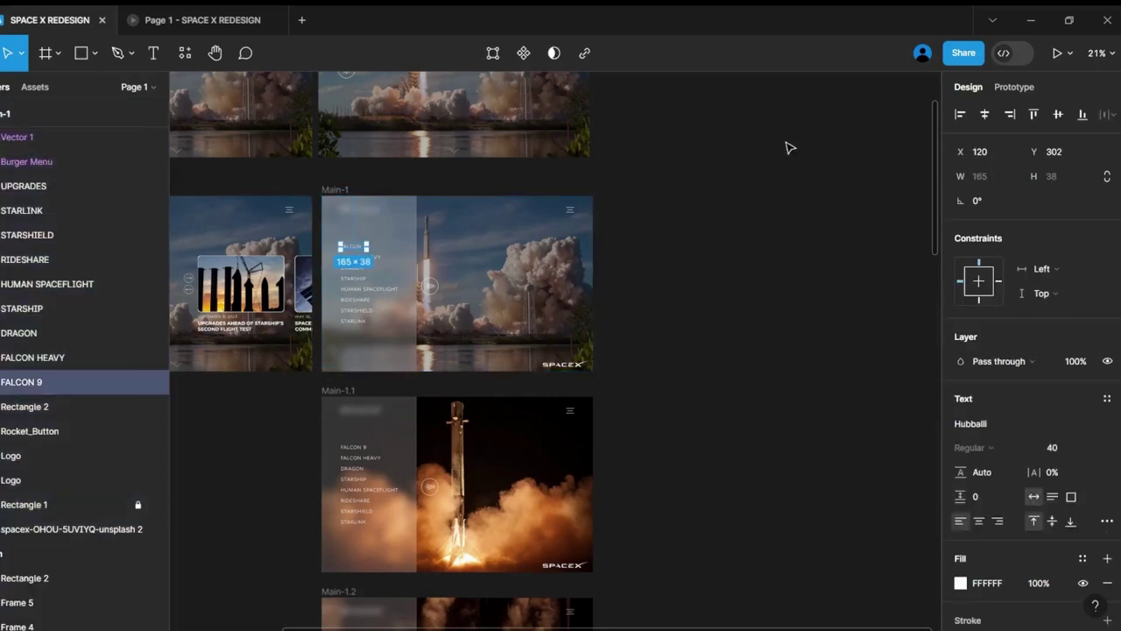
left_click(1009, 90)
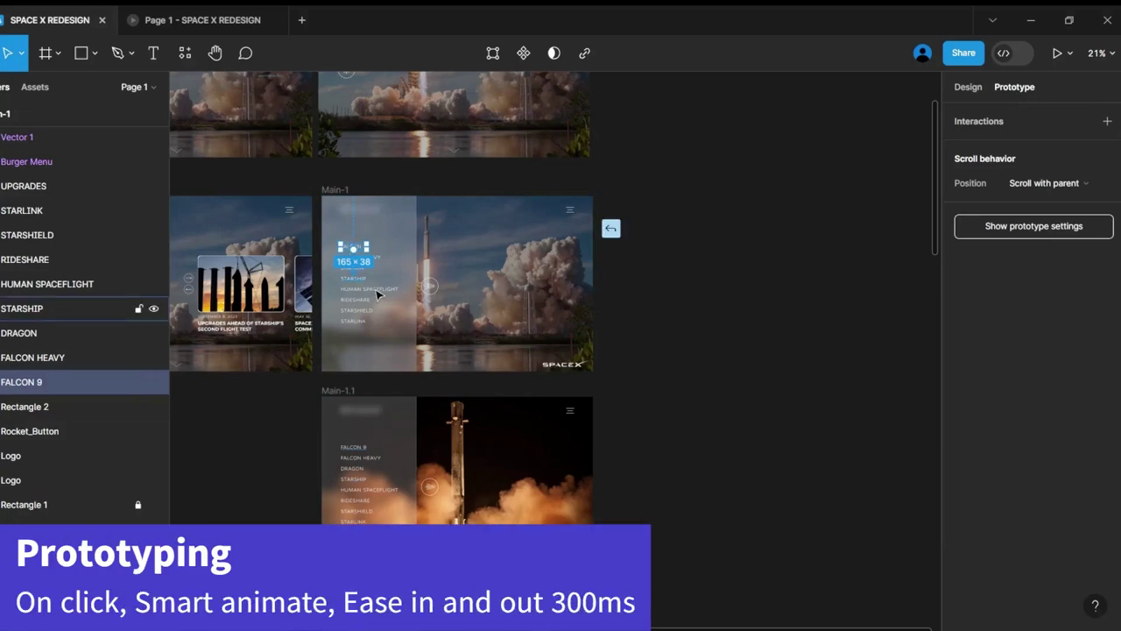
left_click_drag(366, 246, 462, 406)
scroll(535, 486, "down", 2)
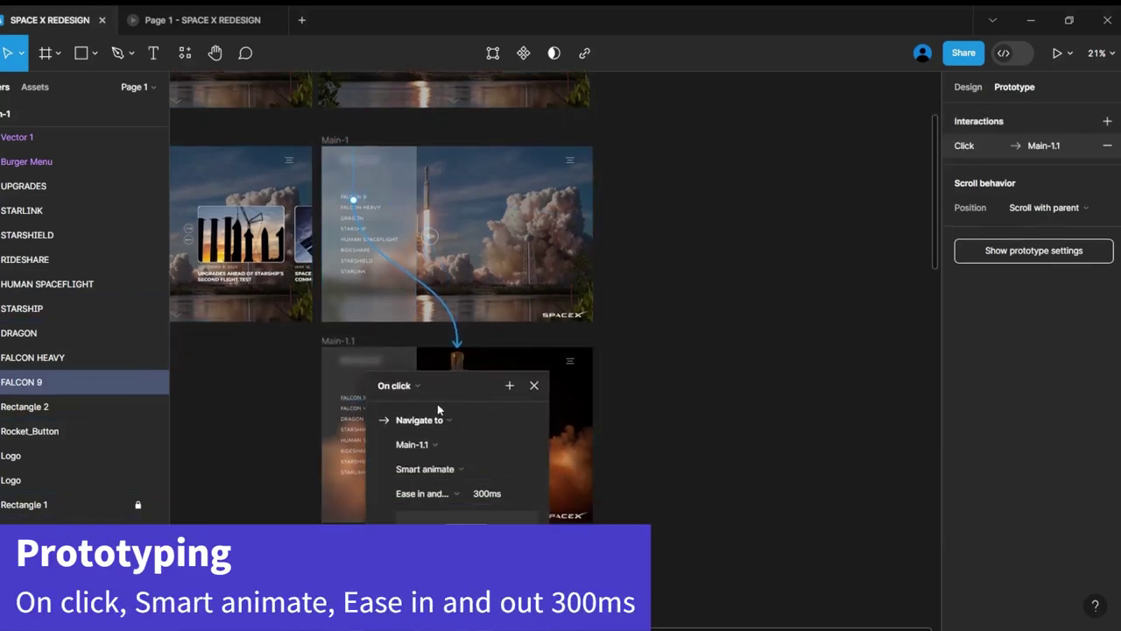
scroll(464, 429, "down", 4)
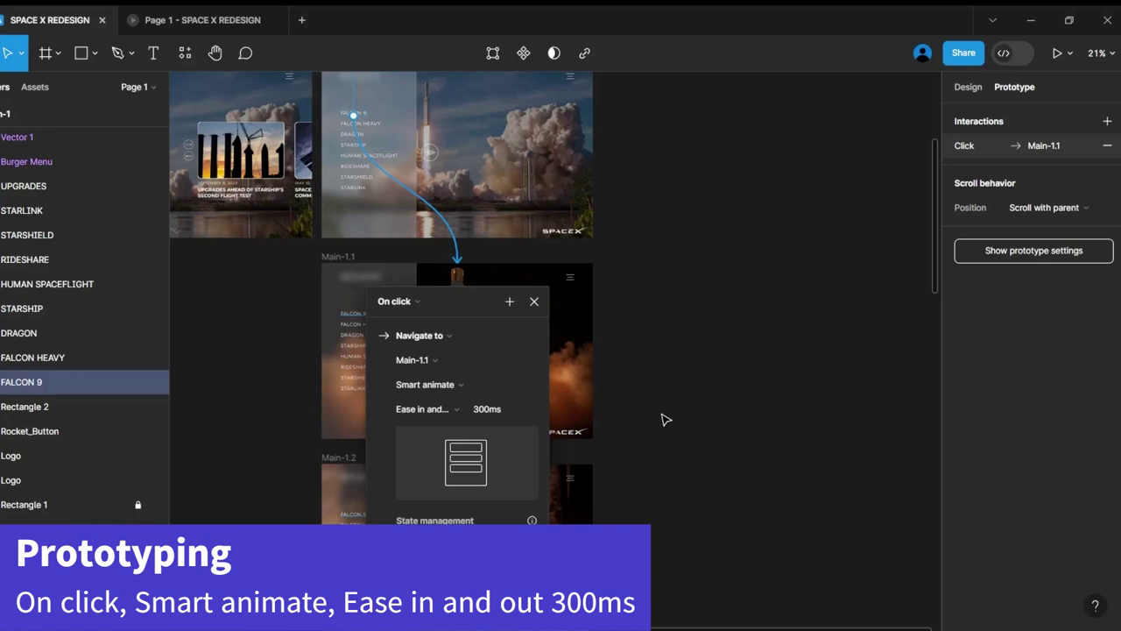
left_click(663, 419)
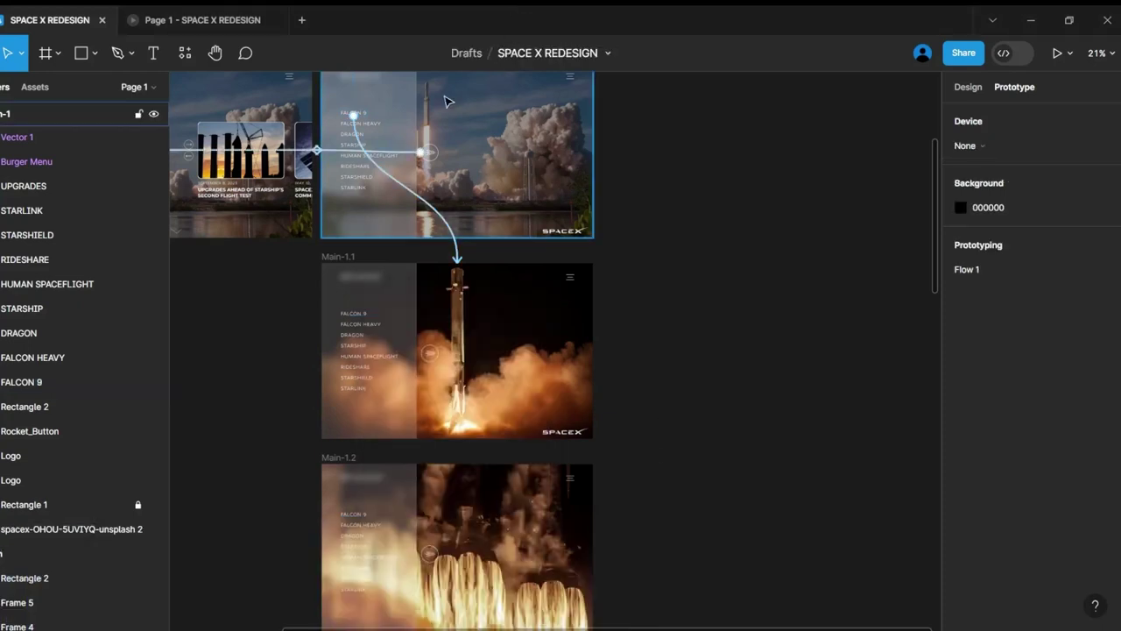
Link FALCON HEAVY on click to Main-1.2 with Smart animate and ease in and out.
left_click(372, 129)
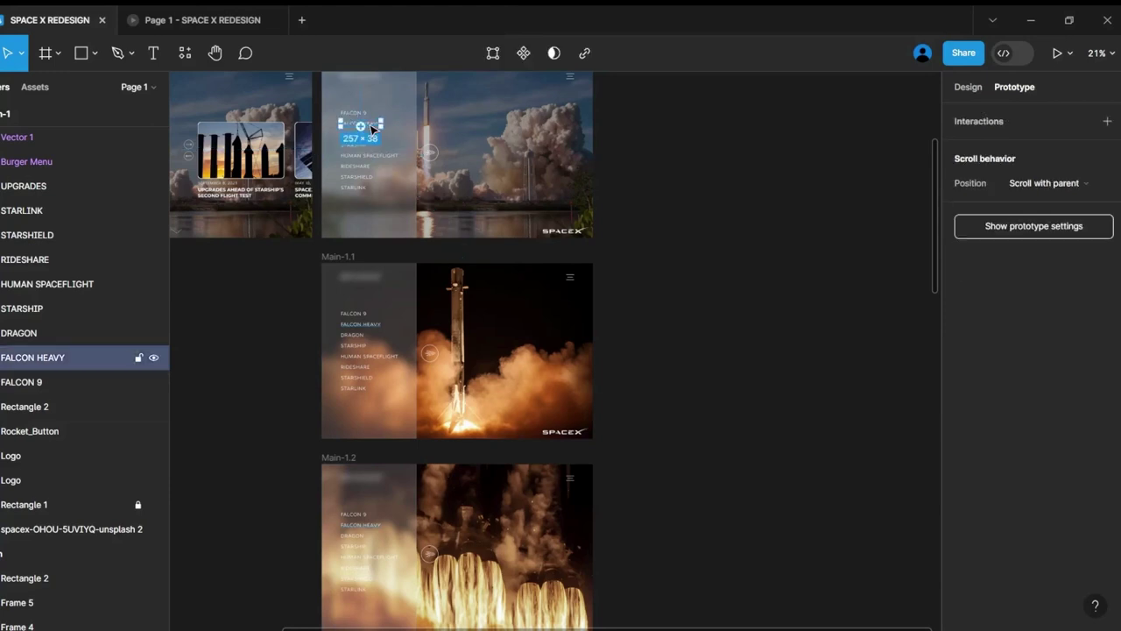
left_click(1107, 121)
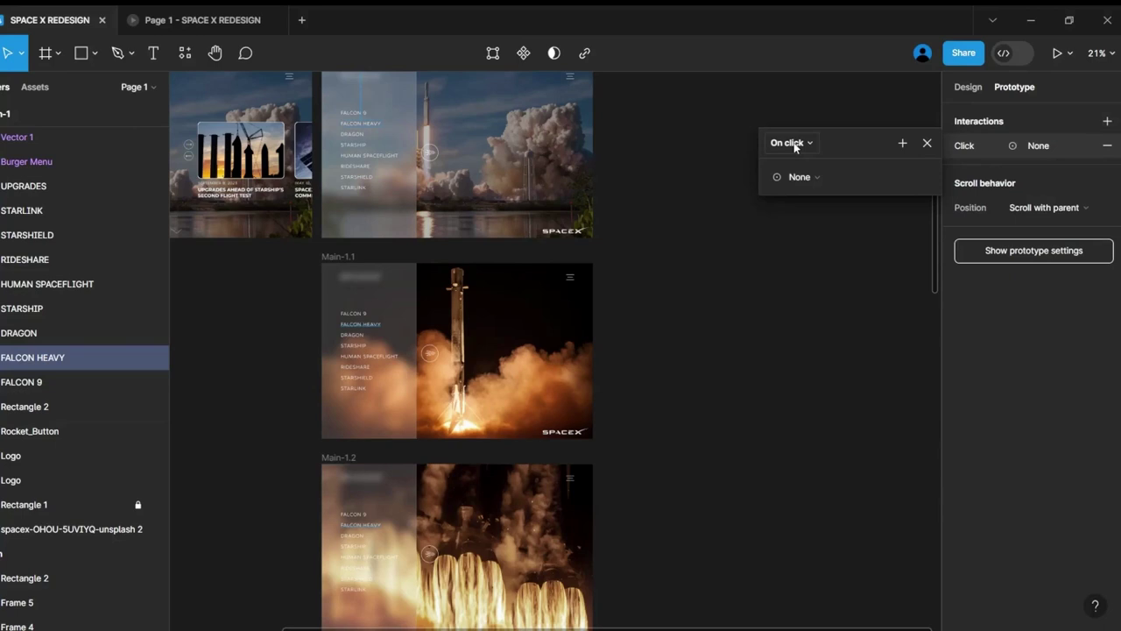
left_click(799, 178)
left_click(802, 207)
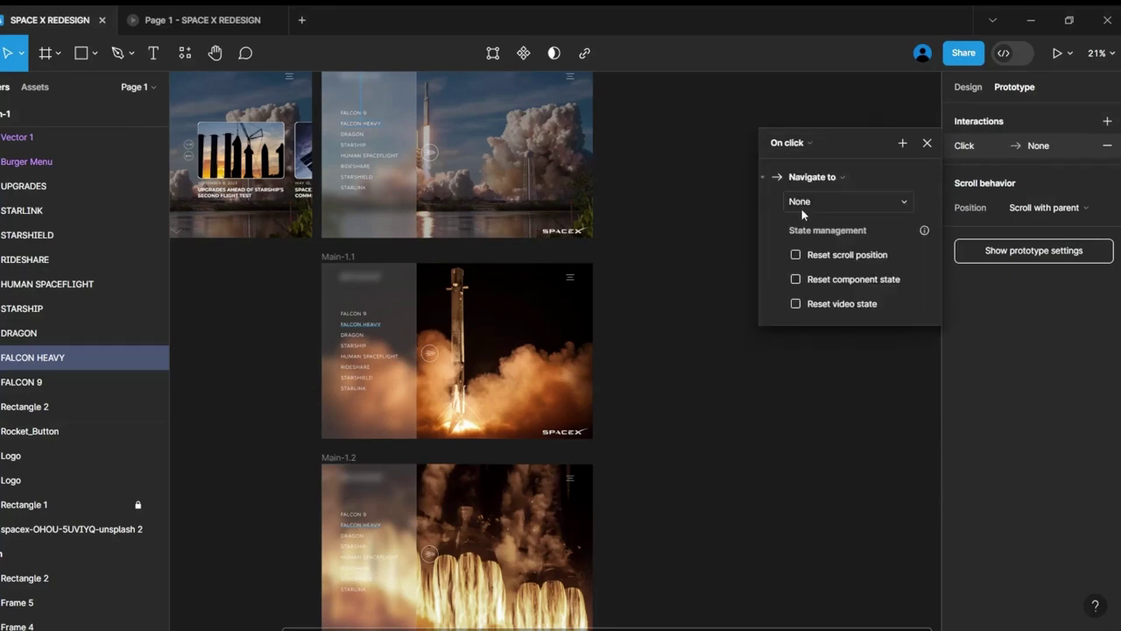
left_click(805, 204)
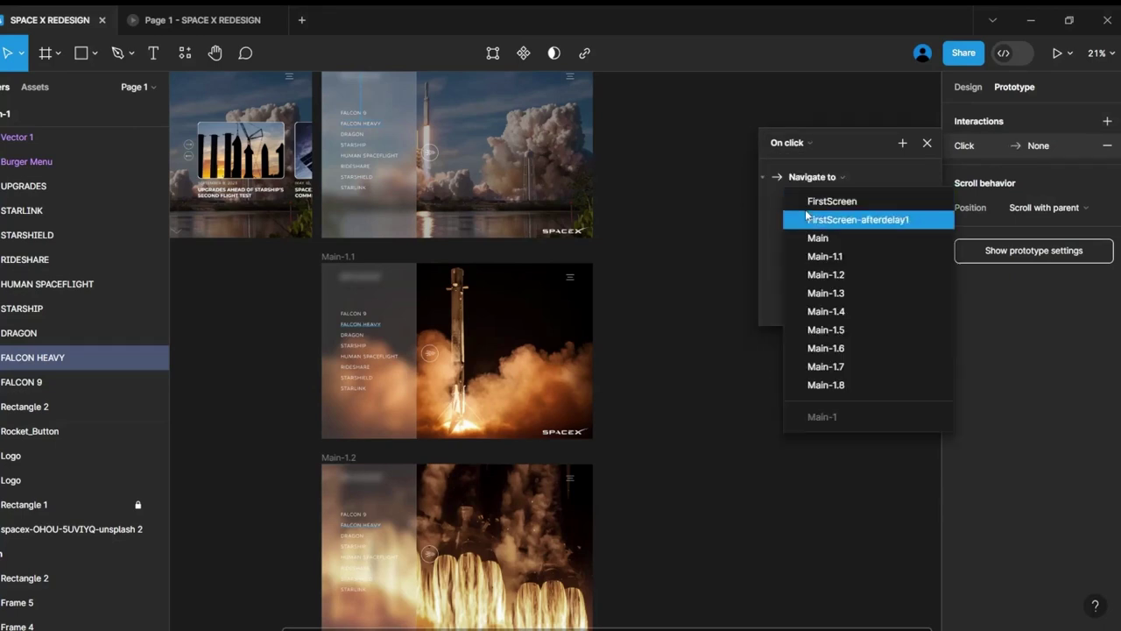
left_click(822, 276)
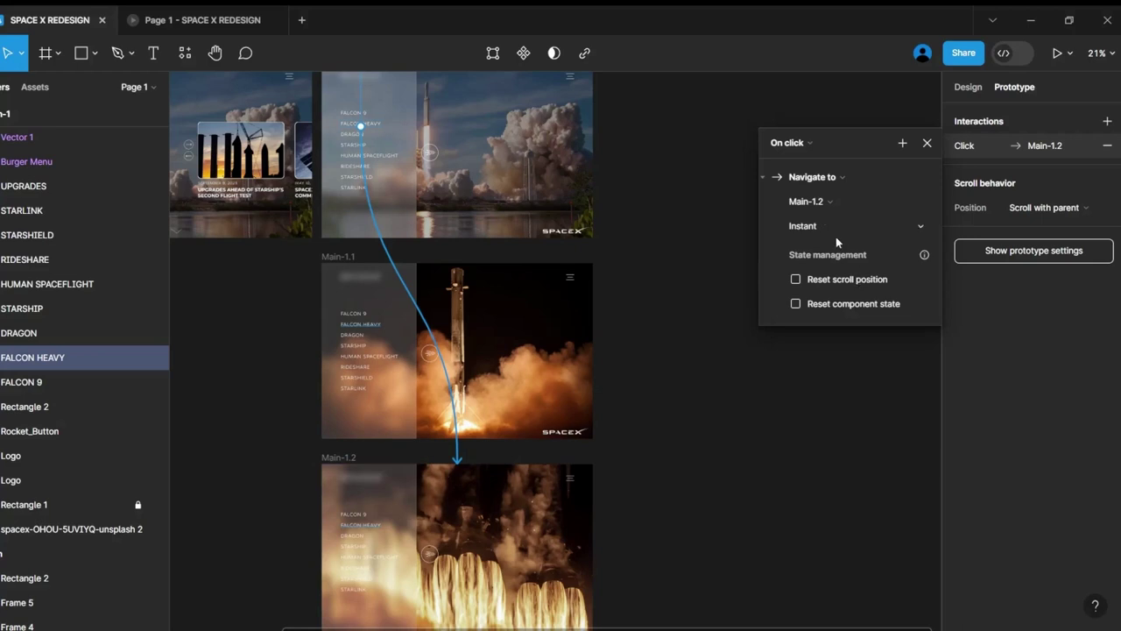
left_click(837, 240)
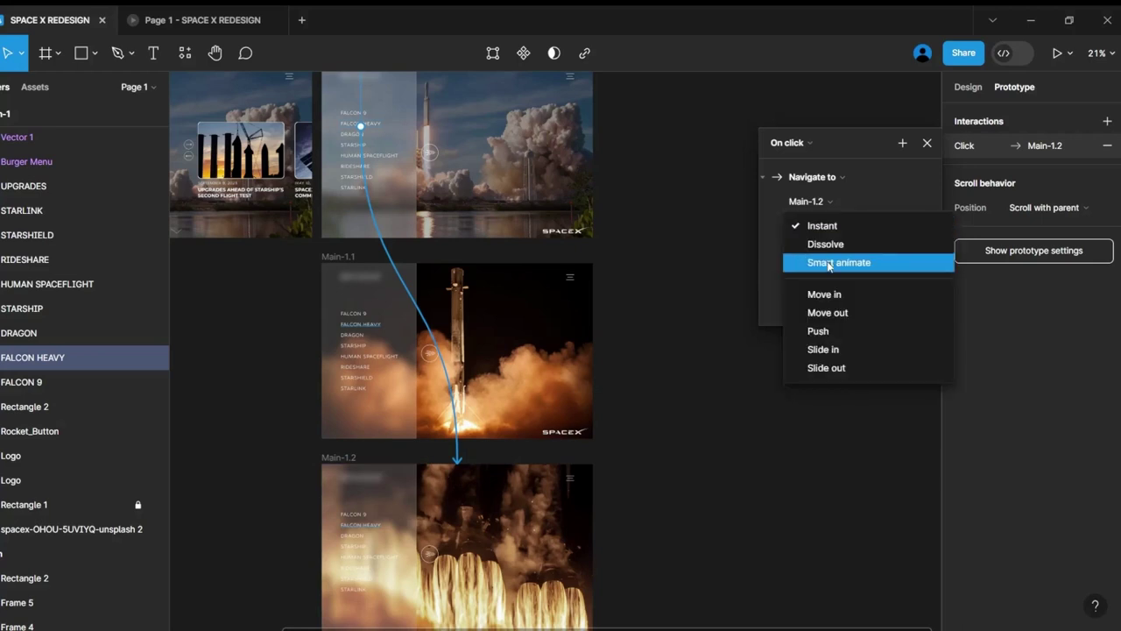
left_click(829, 264)
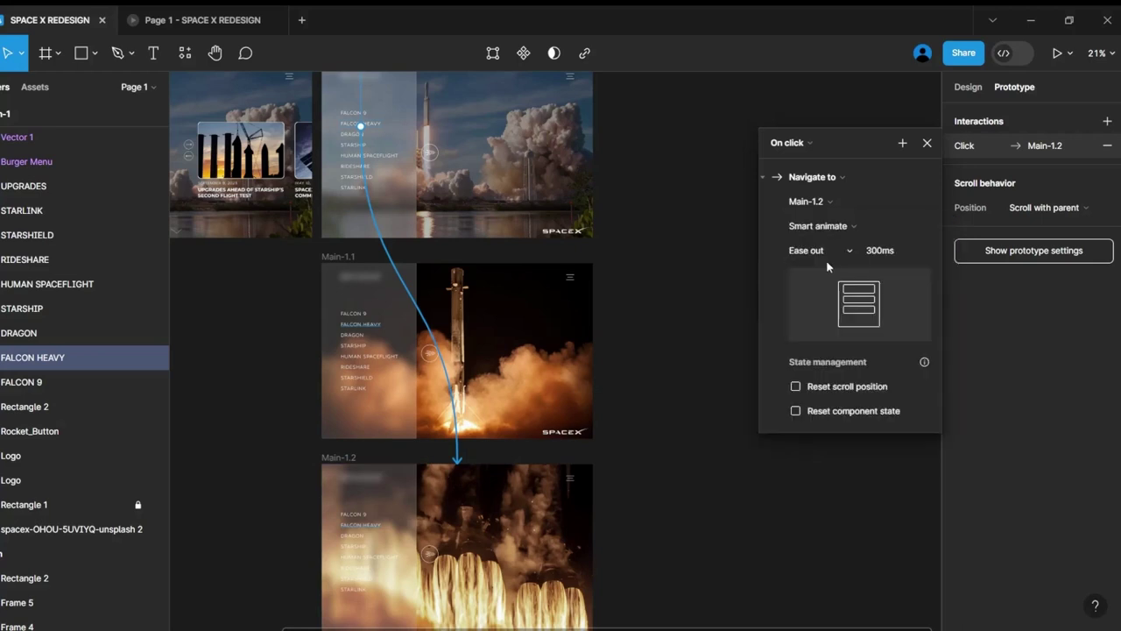
left_click(821, 255)
left_click(826, 277)
left_click(736, 299)
Link DRAGON on click to Main-1.3 with Smart animate.
left_click_drag(353, 115, 459, 252)
left_click(459, 252)
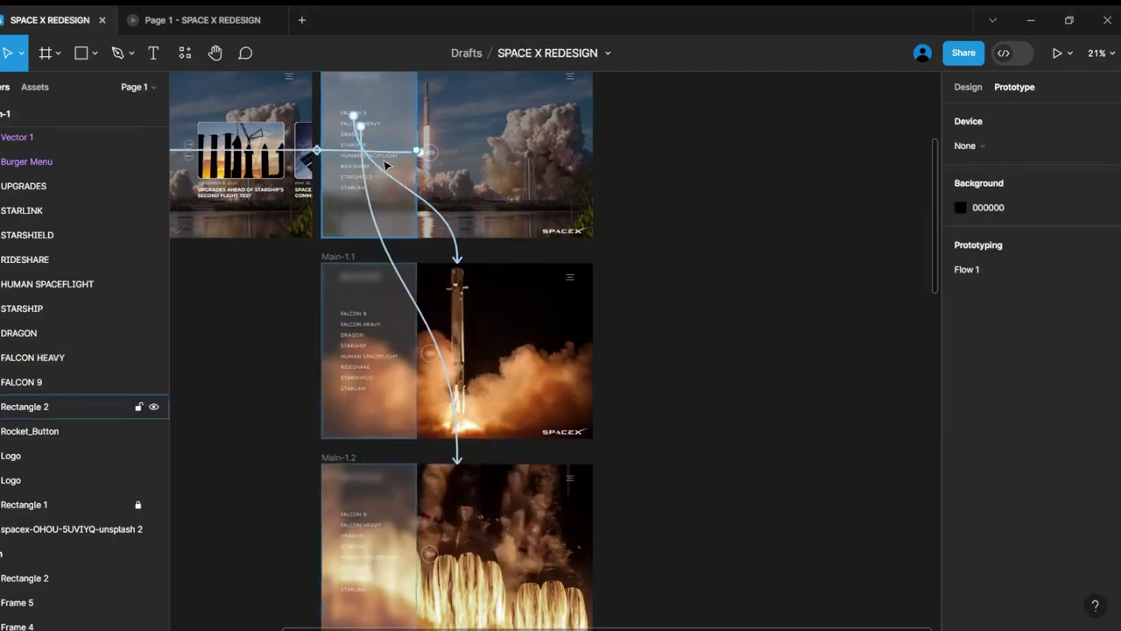
left_click(352, 134)
scroll(352, 134, "up", 5)
left_click(1107, 120)
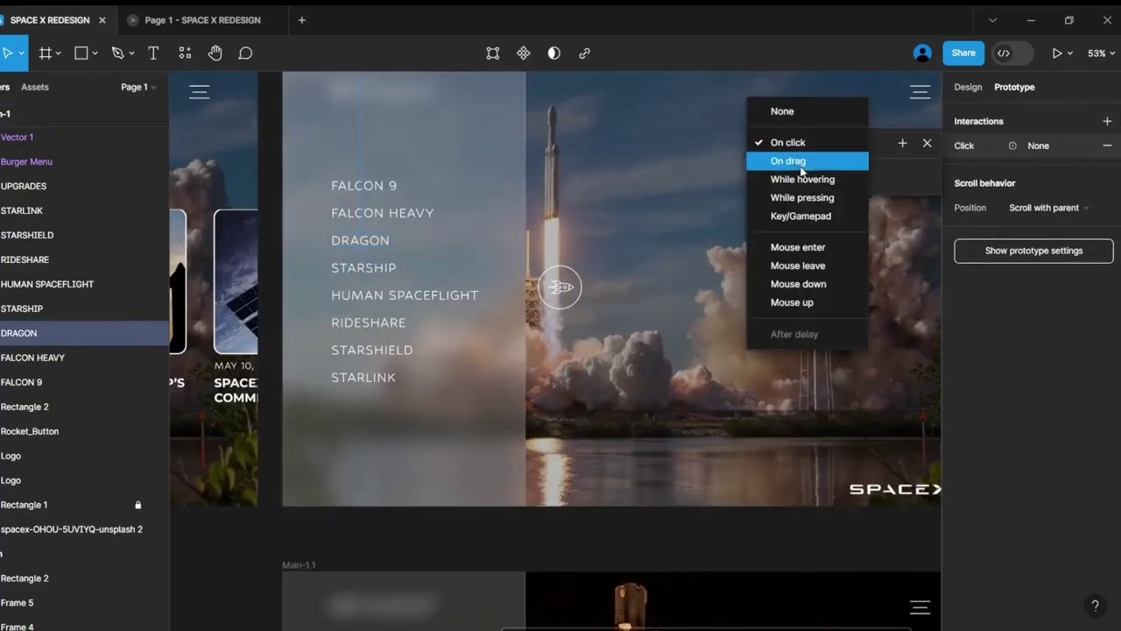
left_click(788, 140)
left_click(806, 175)
left_click(810, 291)
left_click(812, 226)
left_click(816, 263)
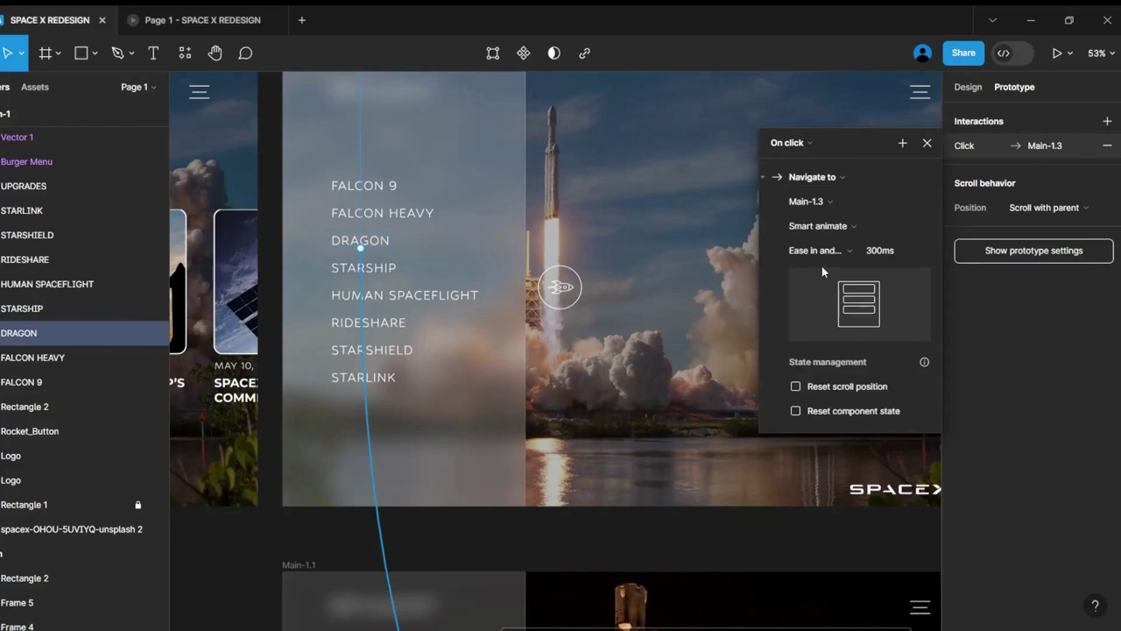
left_click(367, 246)
Link STARSHIP on click to Main-1.4 with Smart animate.
left_click(363, 267)
left_click(1107, 121)
left_click(789, 176)
left_click(806, 208)
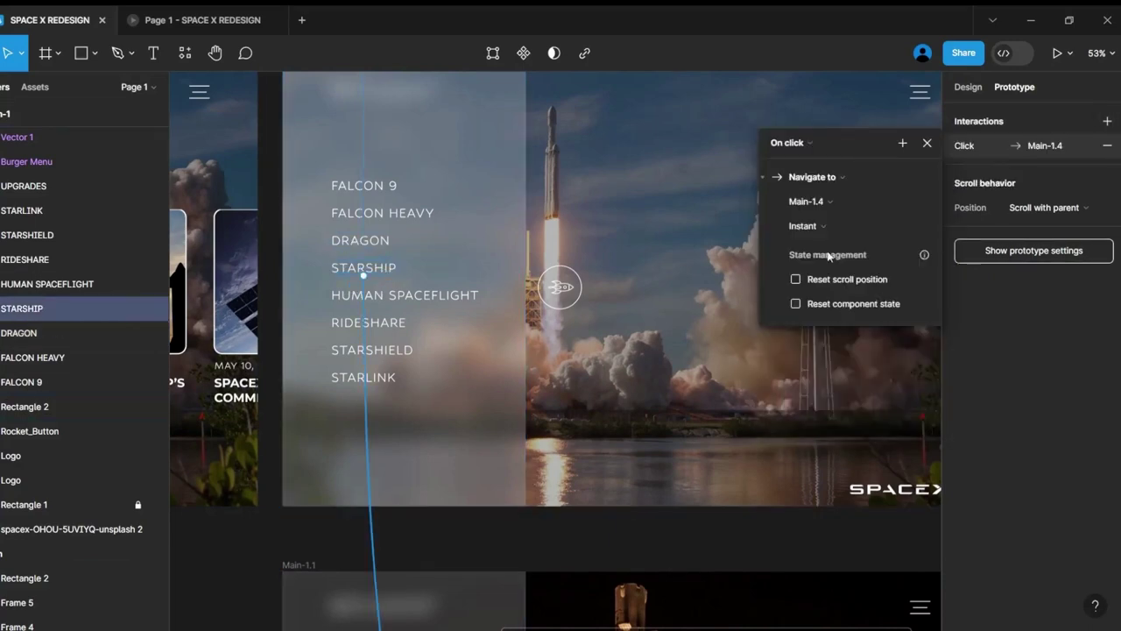
left_click(826, 248)
left_click(826, 246)
Link HUMAN SPACEFLIGHT on click to Main-1.5 with Smart animate.
left_click(405, 294)
left_click(1107, 121)
left_click(788, 176)
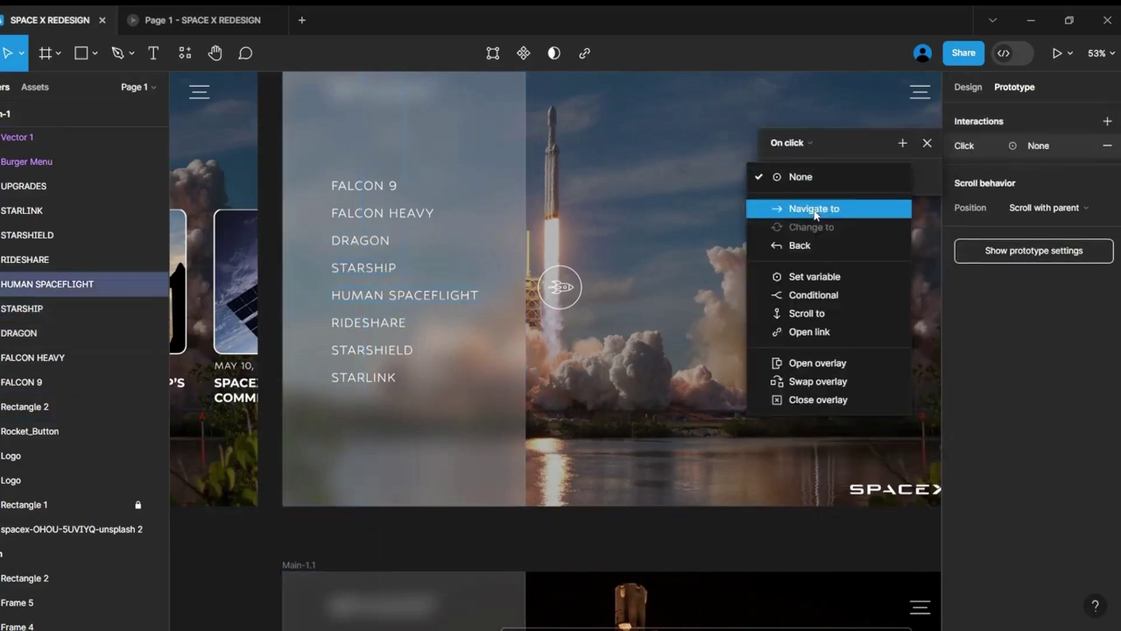
left_click(806, 206)
left_click(834, 320)
left_click(821, 250)
left_click(834, 286)
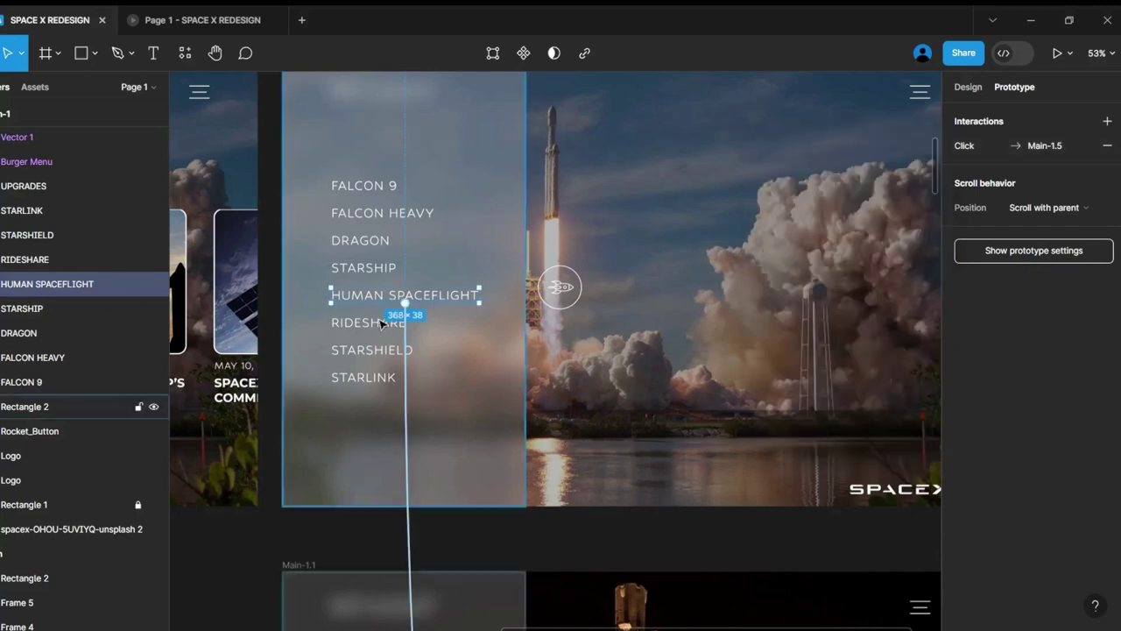
Link RIDESHARE on click to Main-1.6 with Smart animate.
left_click(368, 322)
left_click(1107, 121)
left_click(788, 176)
left_click(807, 207)
left_click(797, 200)
left_click(841, 341)
left_click(803, 226)
Link STARSHIELD on click to Main-1.7 with Smart animate.
left_click(824, 263)
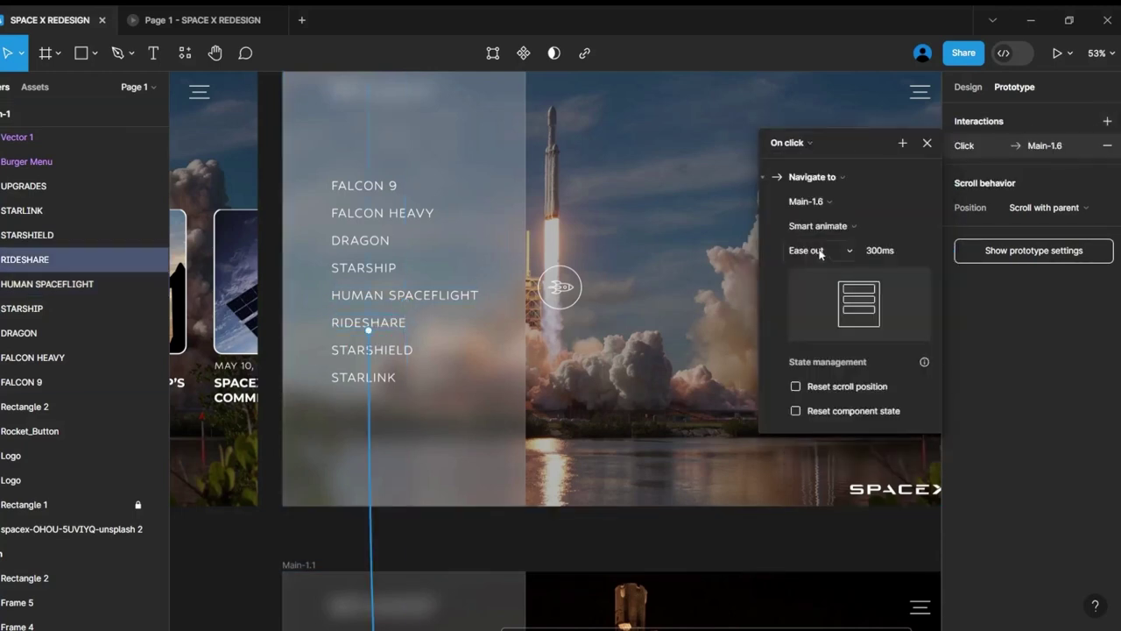
key("Escape")
left_click(372, 349)
left_click(1107, 121)
left_click(788, 176)
left_click(807, 208)
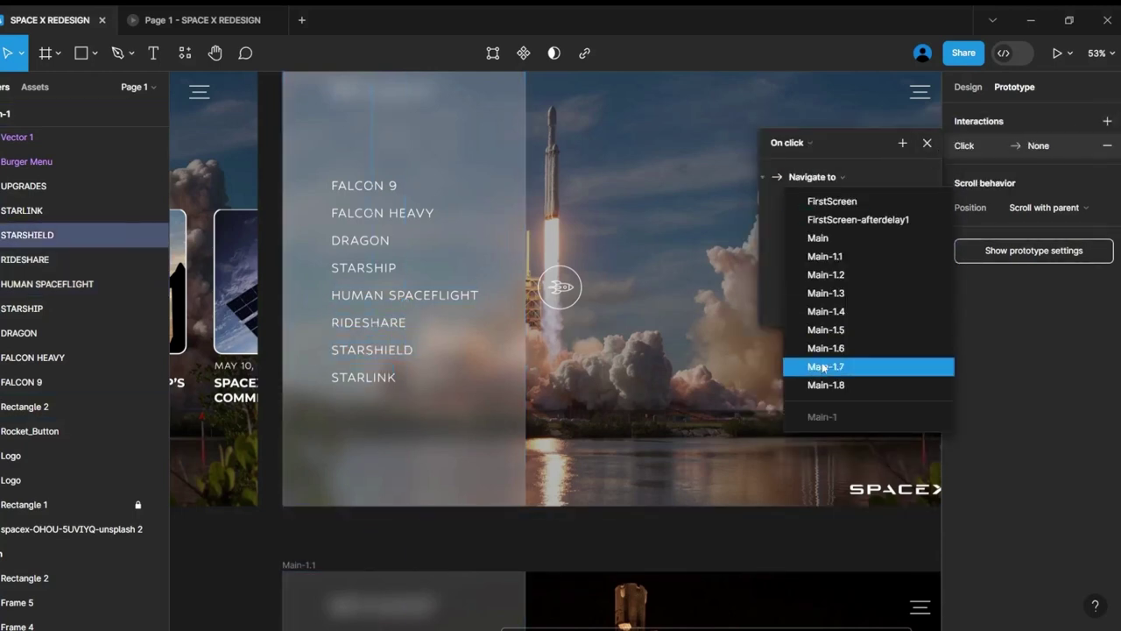
left_click(826, 365)
key("Escape")
Link STARLINK on click to Main-1.8 with Smart animate and an easing curve.
left_click(364, 377)
left_click(1107, 121)
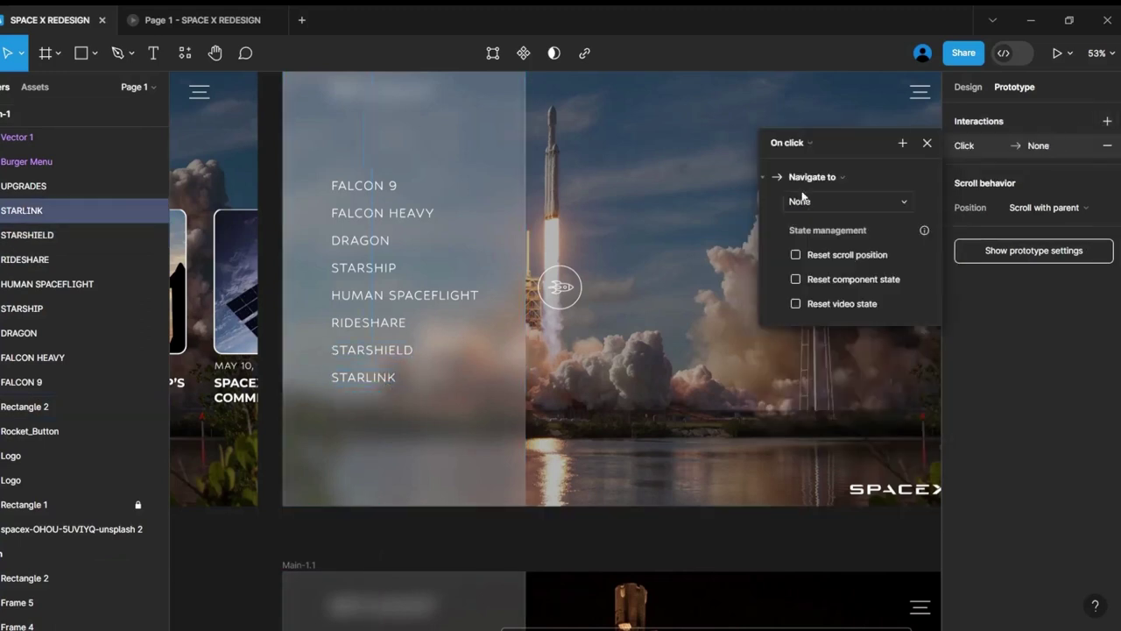
left_click(797, 163)
left_click(806, 207)
left_click(803, 185)
left_click(823, 226)
left_click(826, 288)
key("Escape")
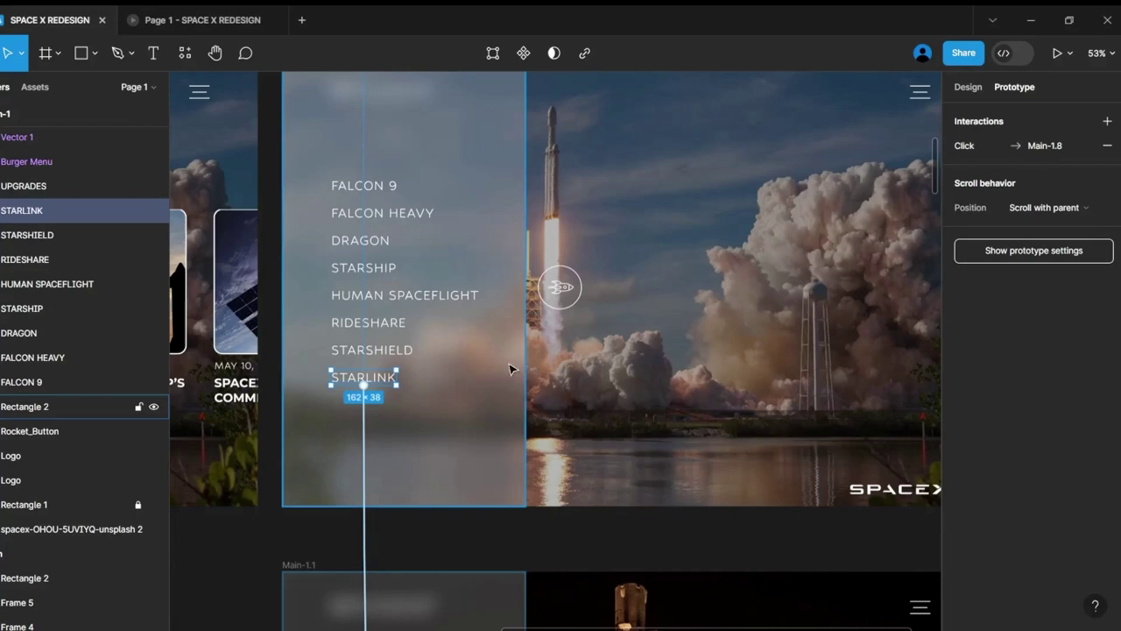
Link FALCON 9 in the Main-1.1 menu back to the Main-1 frame.
scroll(528, 418, "down", 5)
scroll(528, 418, "down", 2)
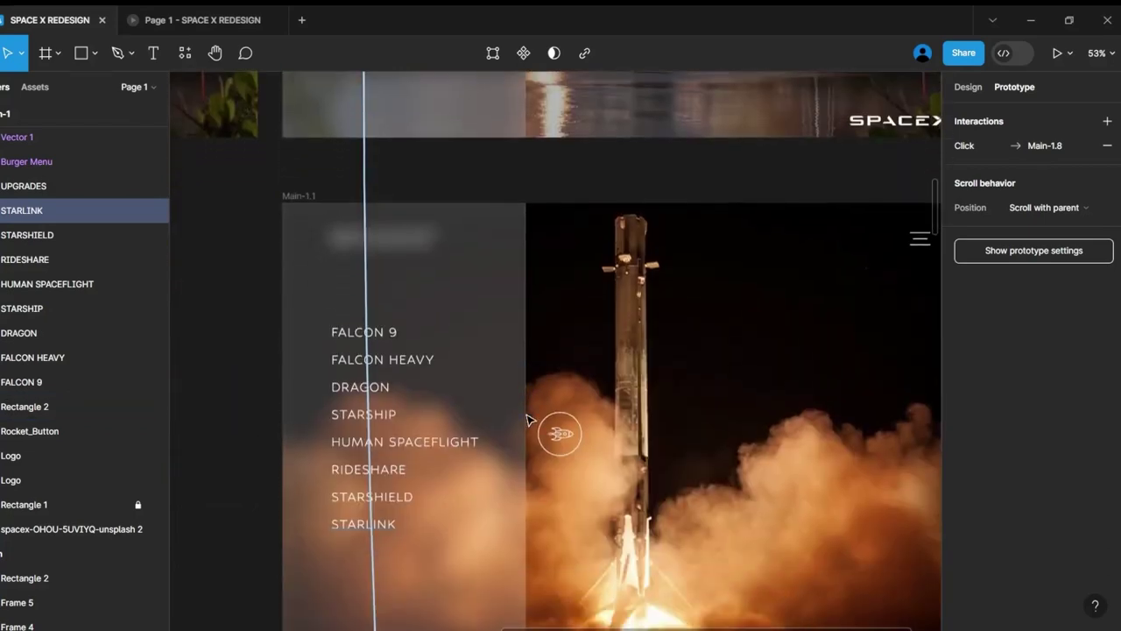
left_click(389, 285)
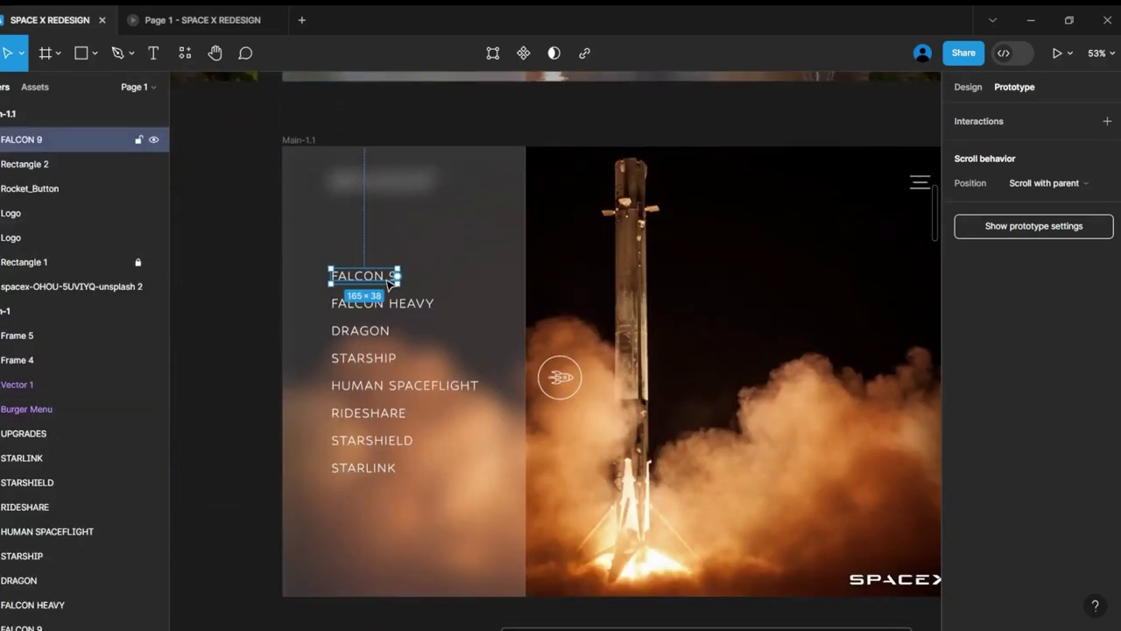
left_click_drag(397, 276, 495, 107)
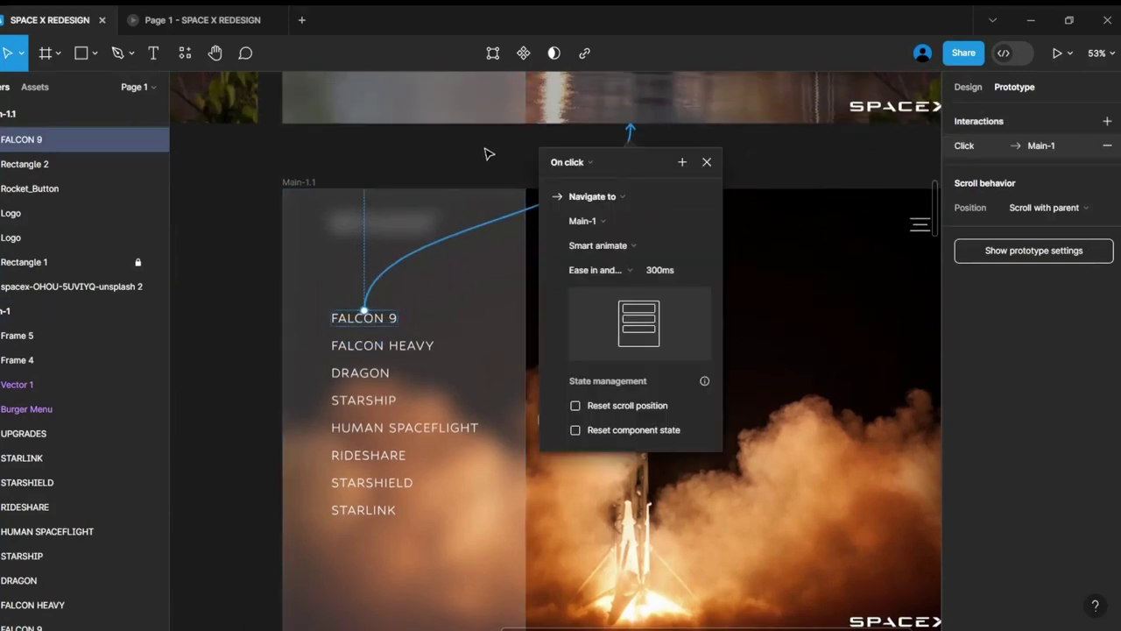
left_click(263, 348)
Drag prototype connections from Main-1.1's other menu items to their matching frames.
left_click(421, 347)
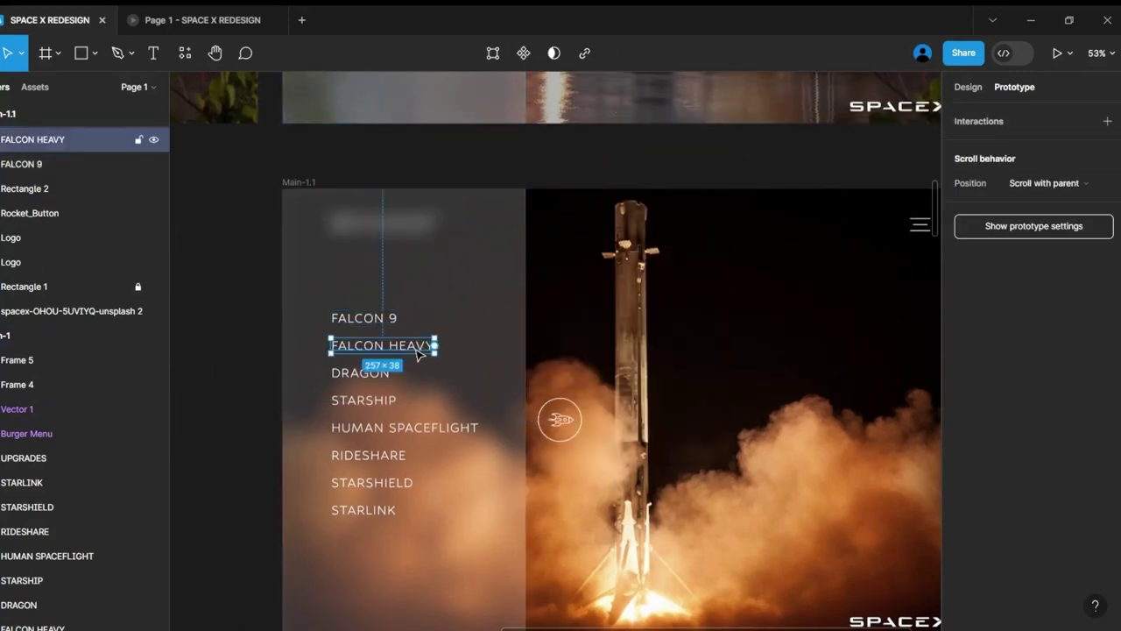
scroll(419, 352, "down", 5)
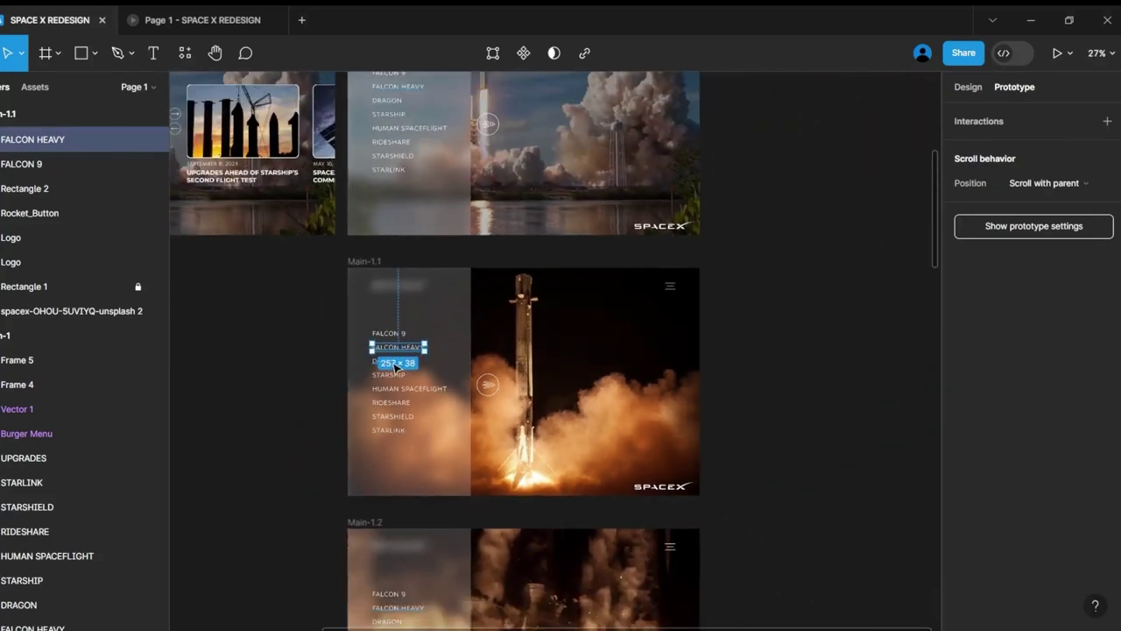
left_click(394, 362)
scroll(457, 424, "down", 2)
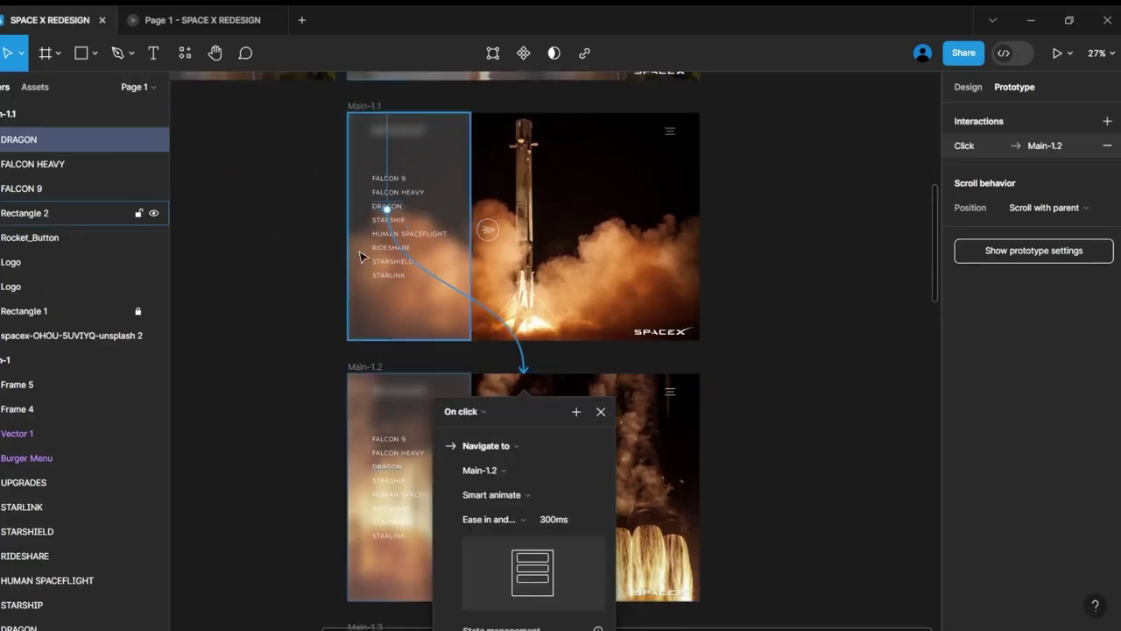
key("Escape")
scroll(385, 220, "up", 5)
left_click(443, 221)
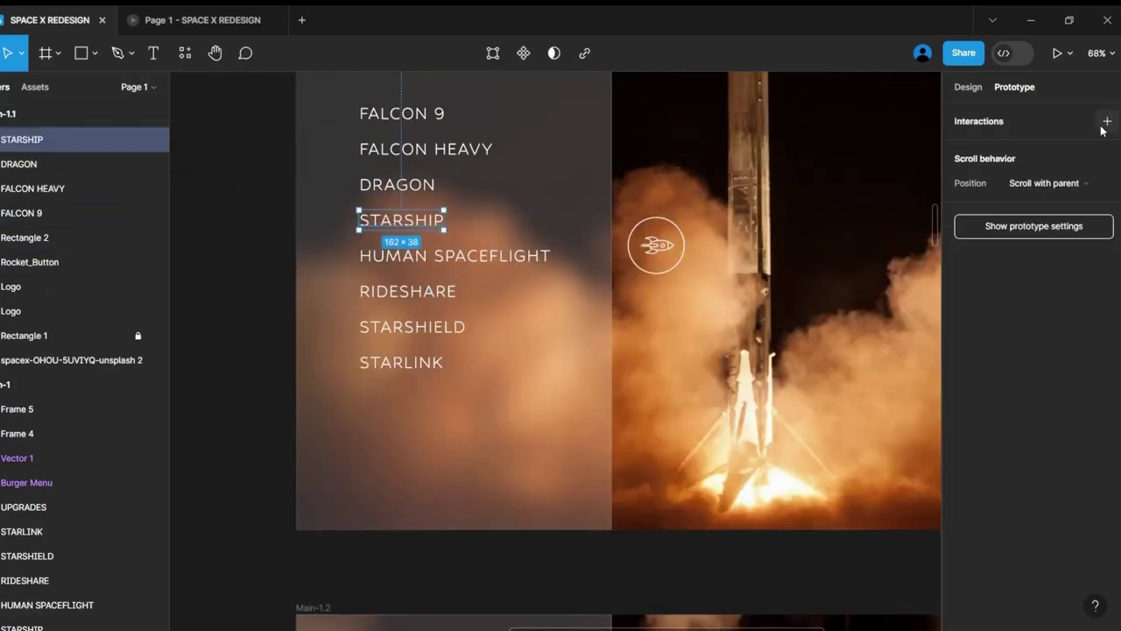
left_click_drag(445, 220, 377, 626)
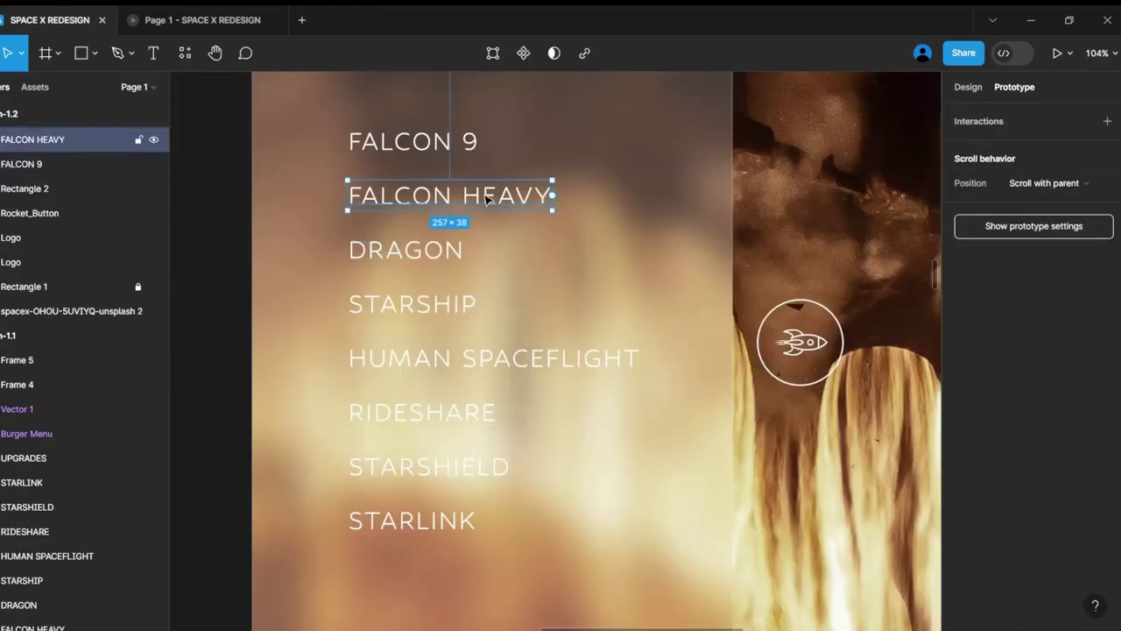
left_click(824, 254)
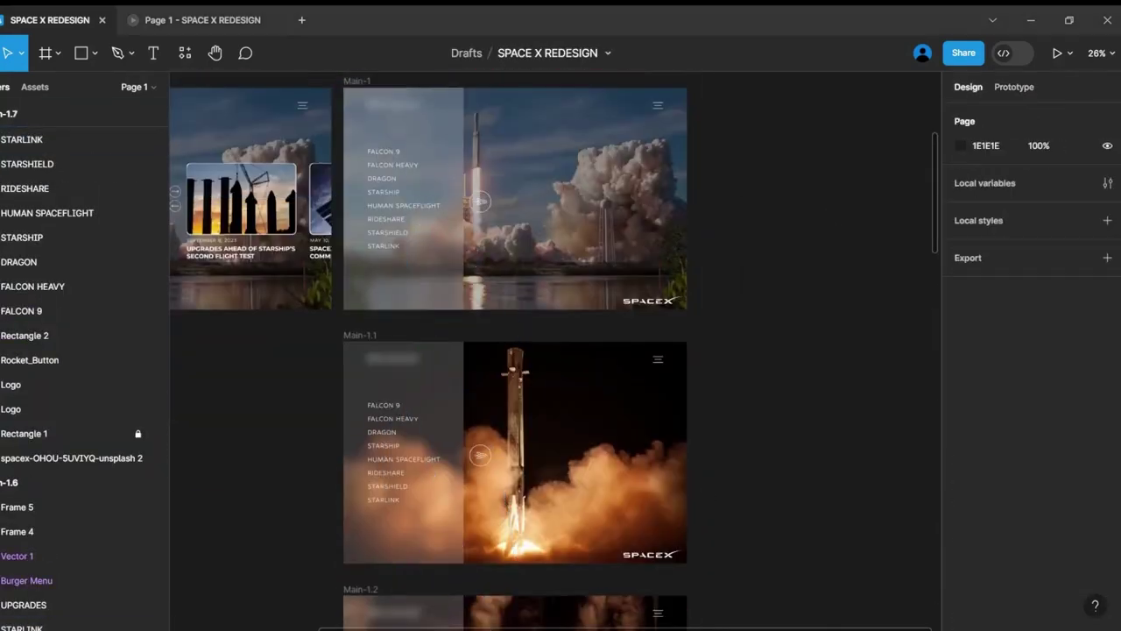
Move FALCON 9 in the Main-1.1 menu to x 150, indenting it past the other items.
scroll(363, 477, "down", 2)
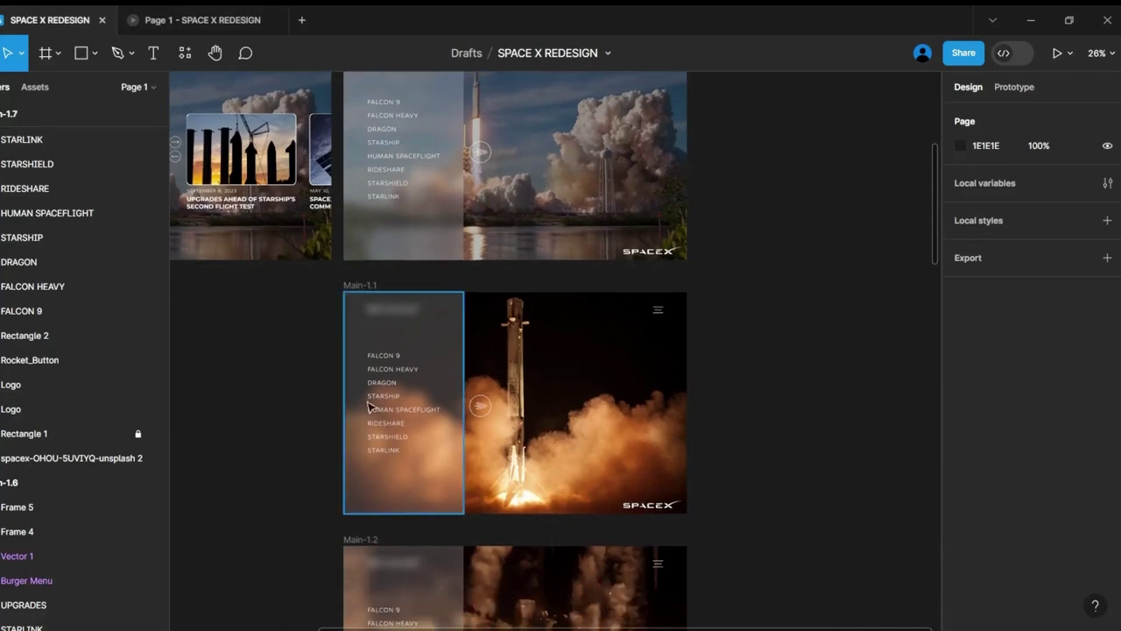
scroll(383, 368, "up", 6)
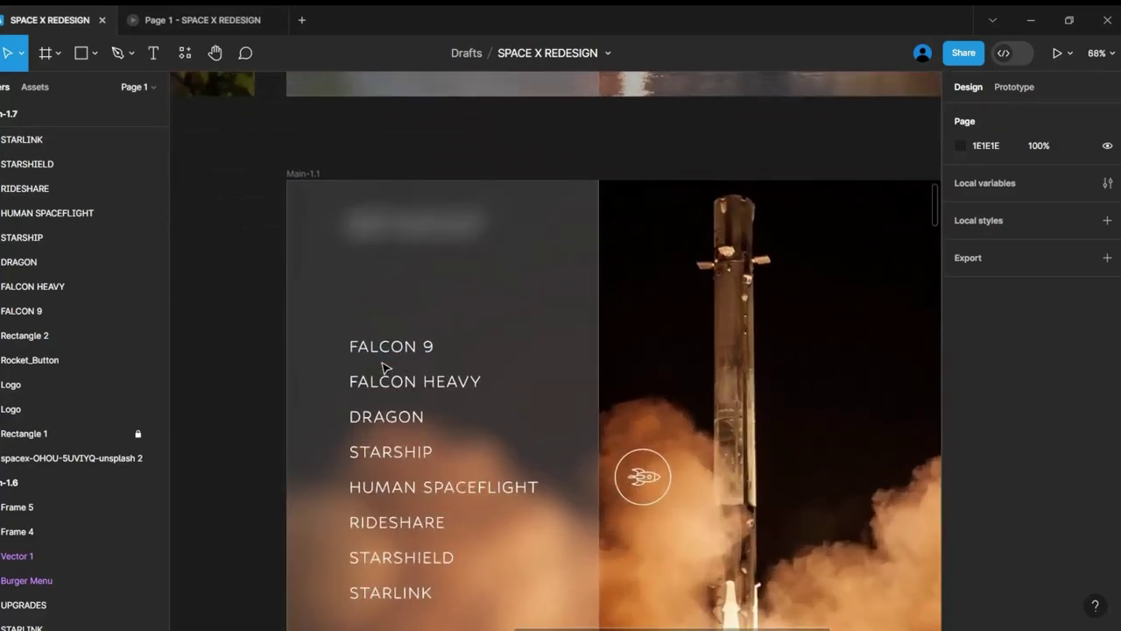
scroll(383, 368, "up", 2)
left_click(390, 343)
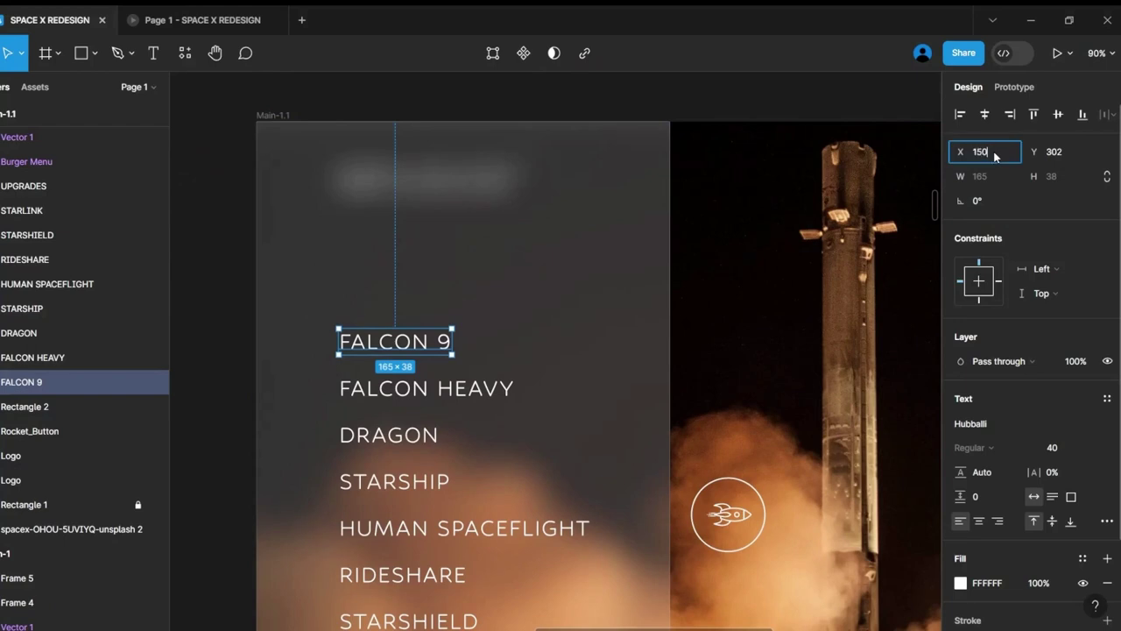
key("Return")
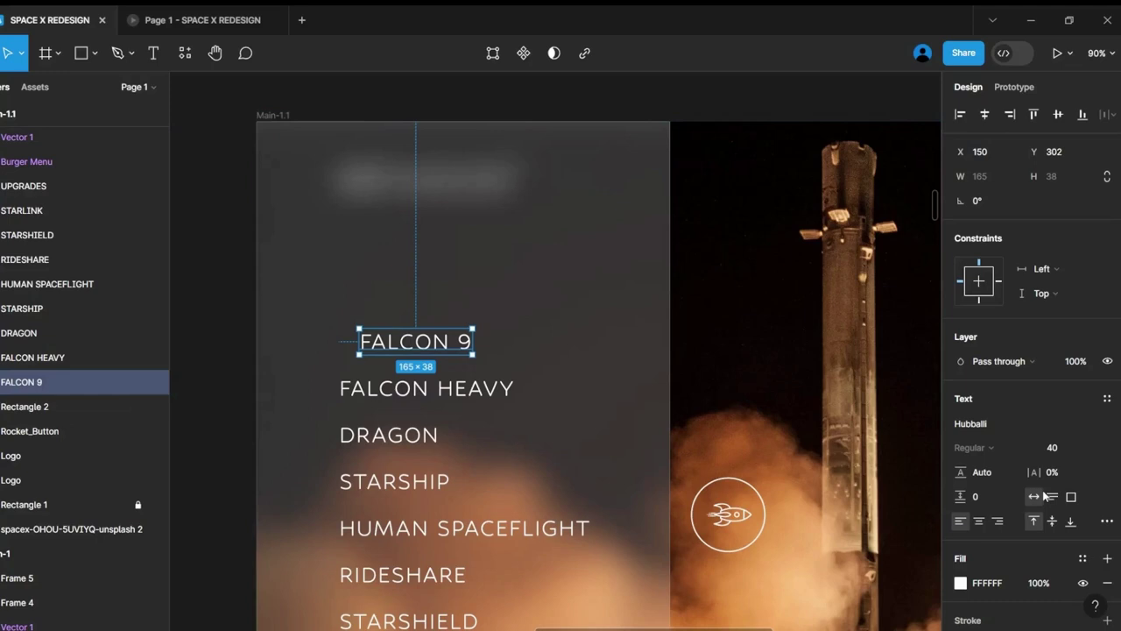
left_click(1105, 523)
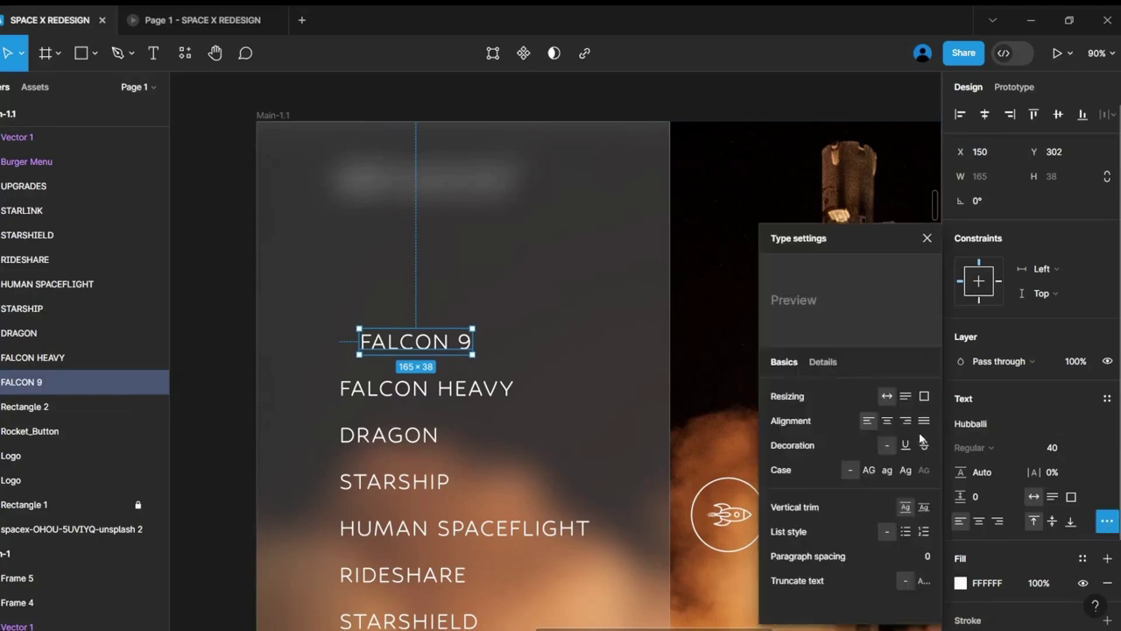
left_click(926, 238)
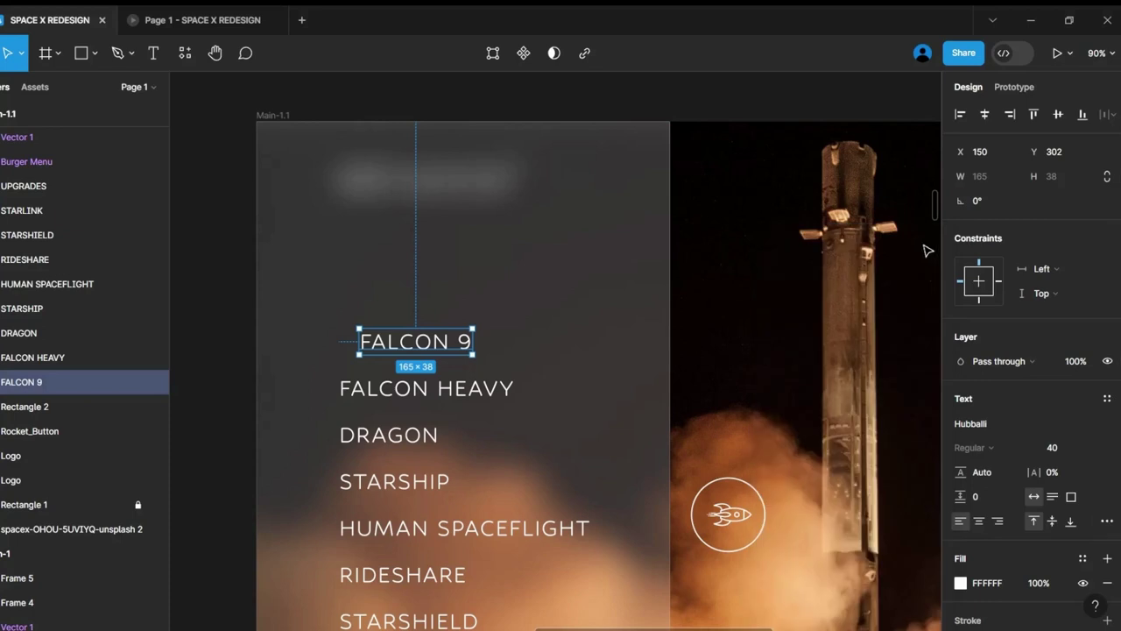
left_click(234, 361)
Draw a short arrow just left of FALCON 9 in the Main-1.1 menu.
left_click(93, 58)
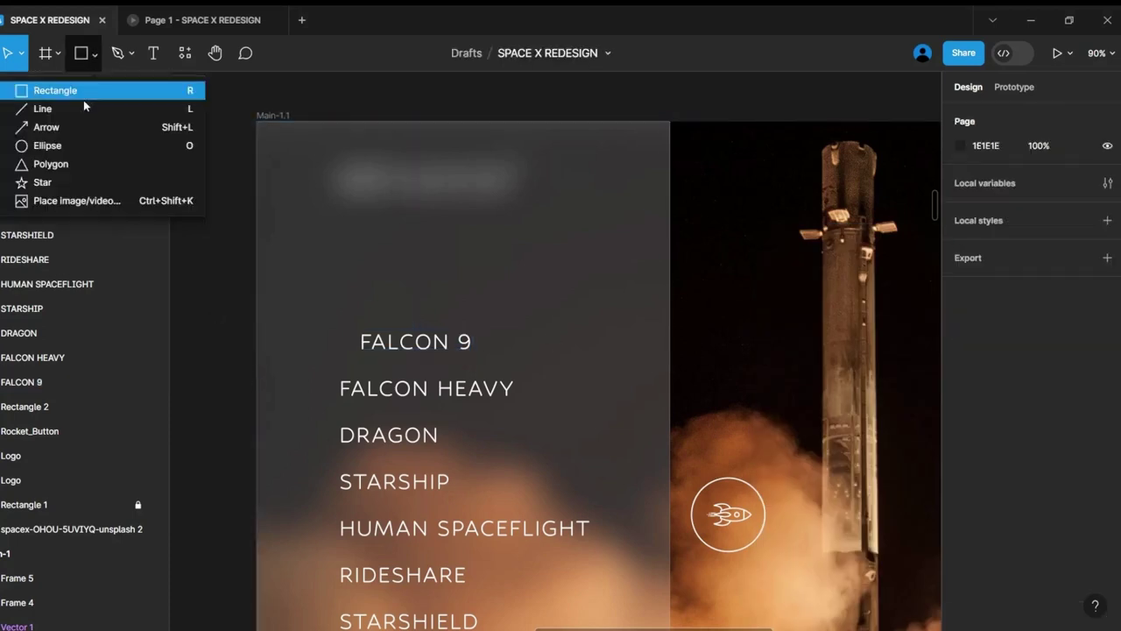
left_click(78, 125)
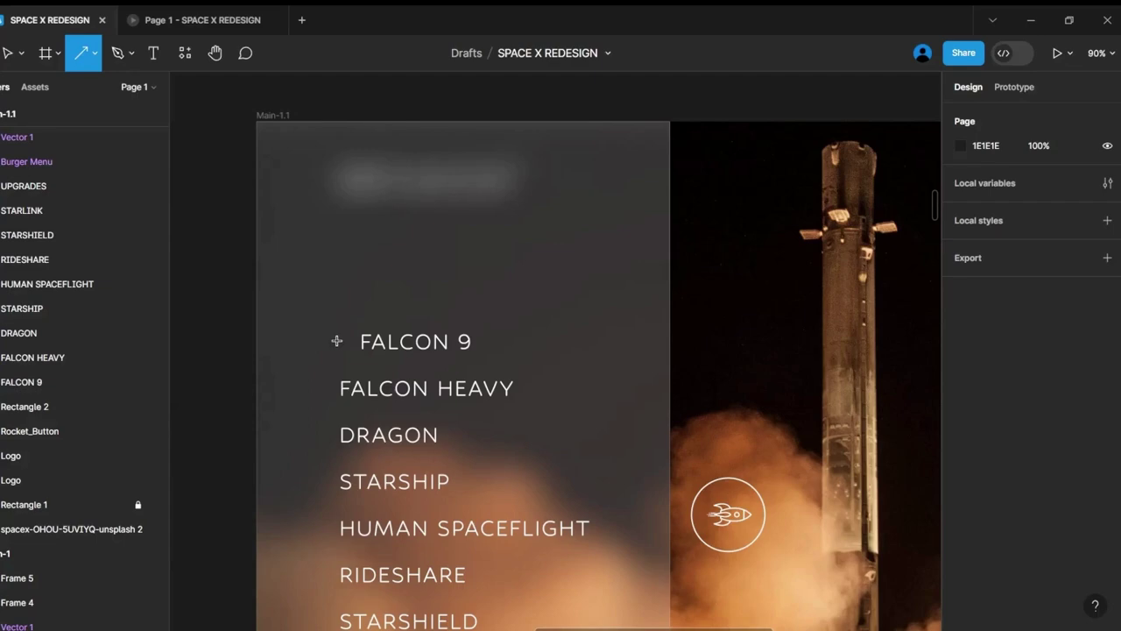
left_click_drag(338, 341, 357, 343)
left_click(233, 347)
scroll(346, 342, "up", 3)
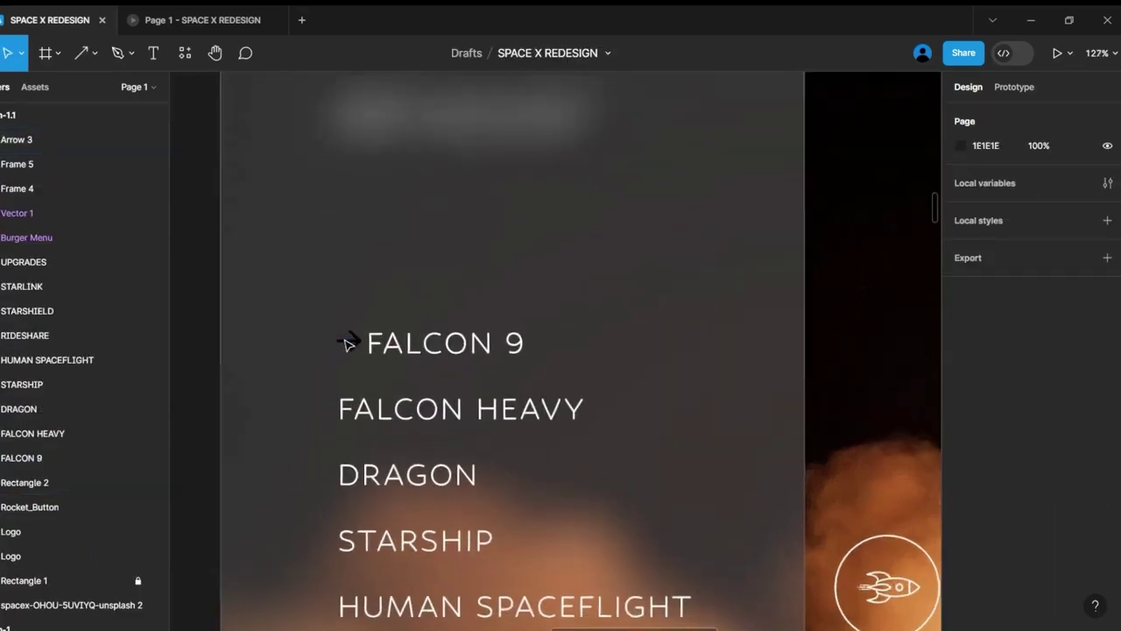
scroll(346, 343, "up", 4)
Give the arrow a white FFFFFF stroke and adjust its stroke weight.
left_click(327, 344)
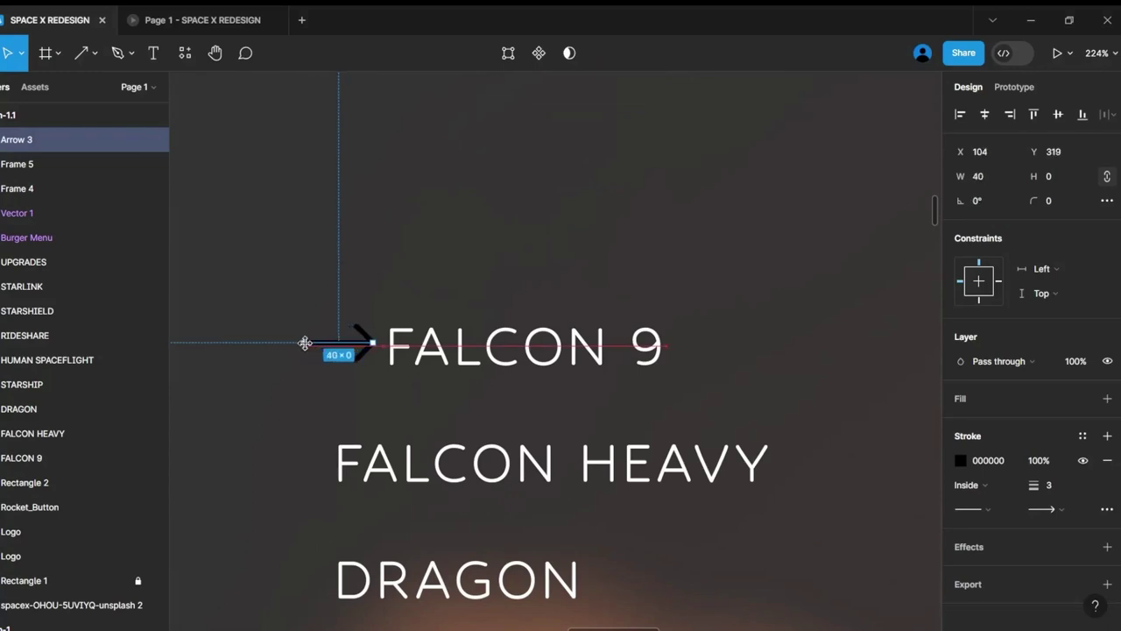
left_click(960, 460)
left_click(777, 552)
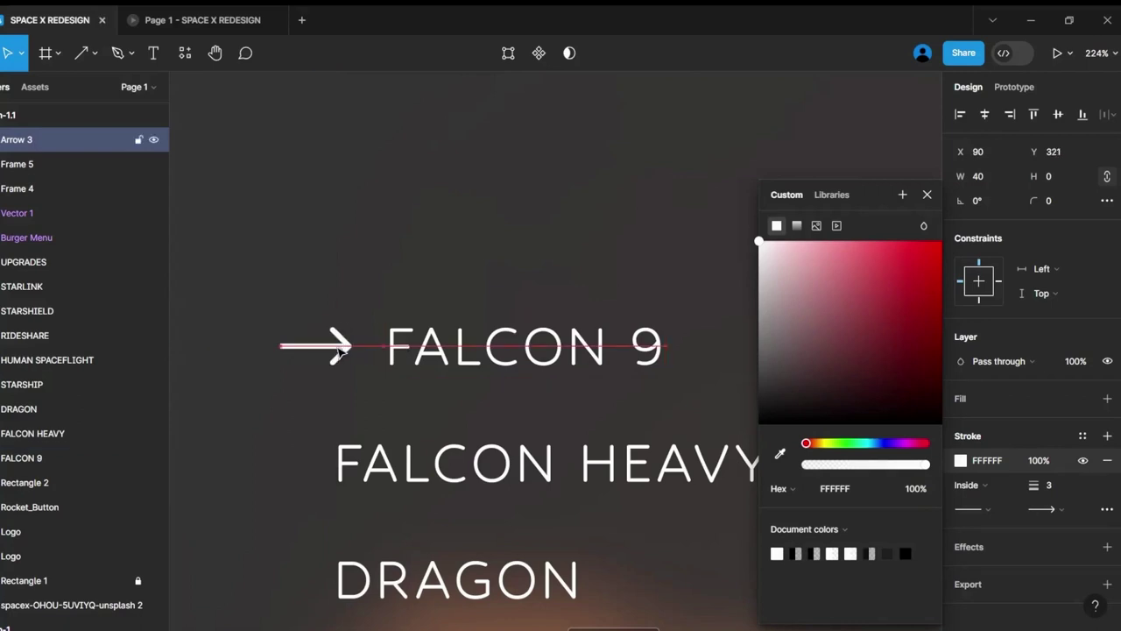
type("2")
key("Return")
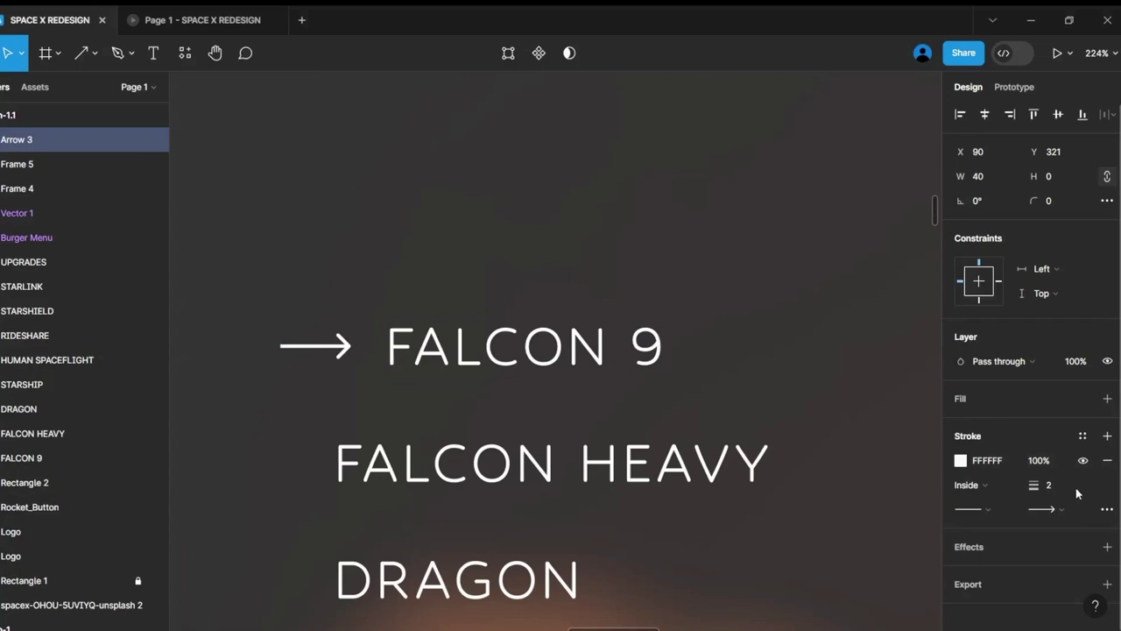
left_click(519, 390)
scroll(400, 405, "down", 10)
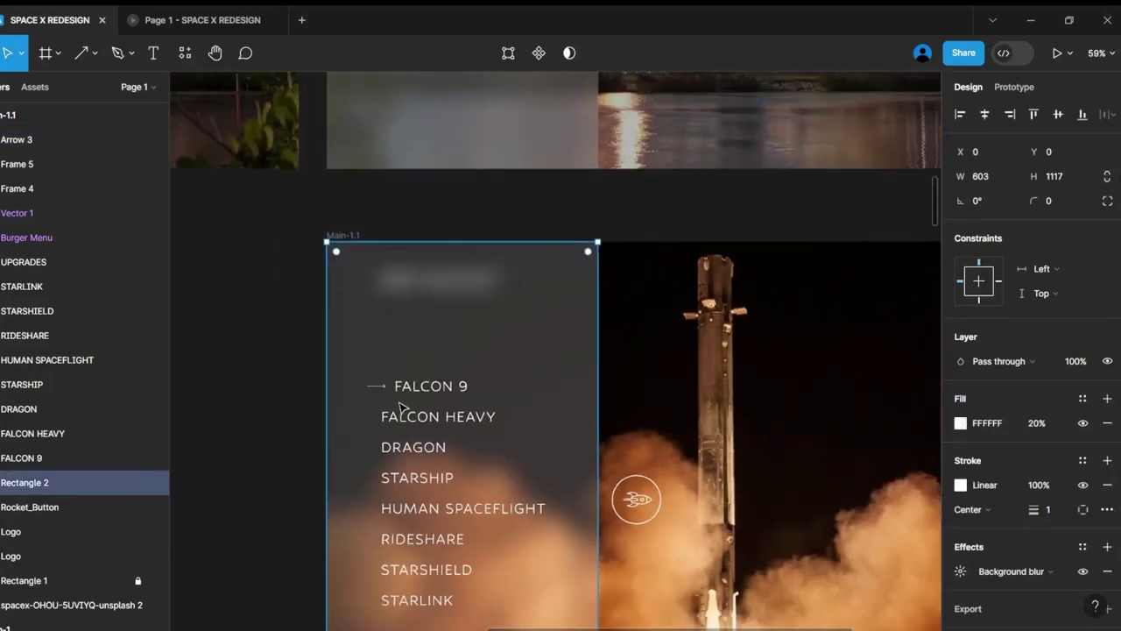
Shift FALCON HEAVY in Main-1.2 to x 150 and paste the arrow there.
scroll(401, 405, "down", 2)
left_click(403, 215)
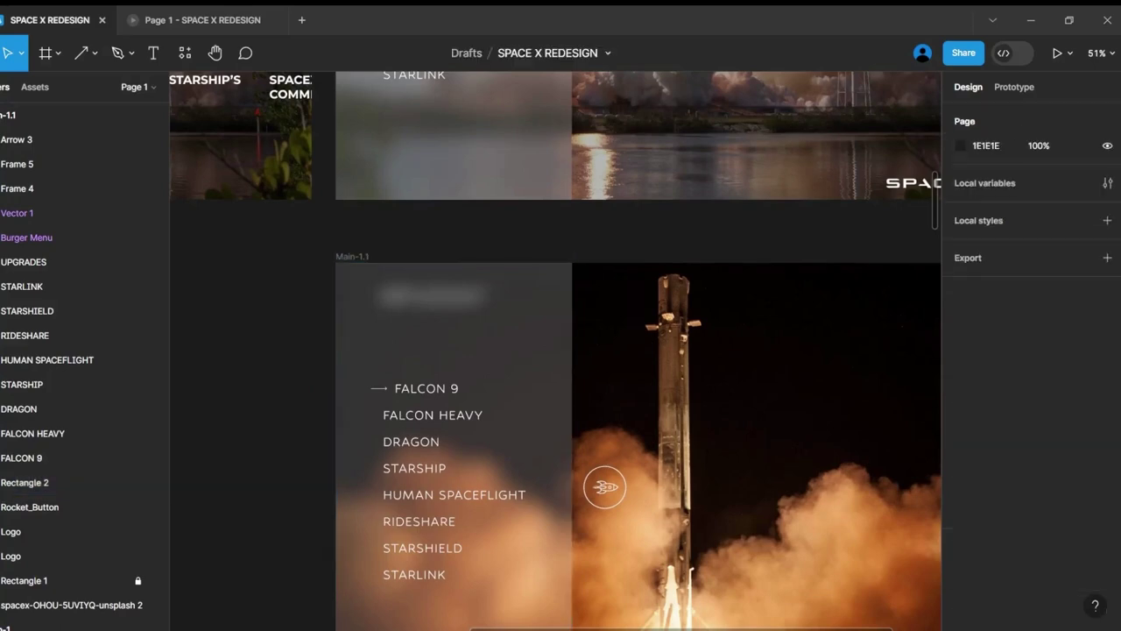
left_click(379, 388)
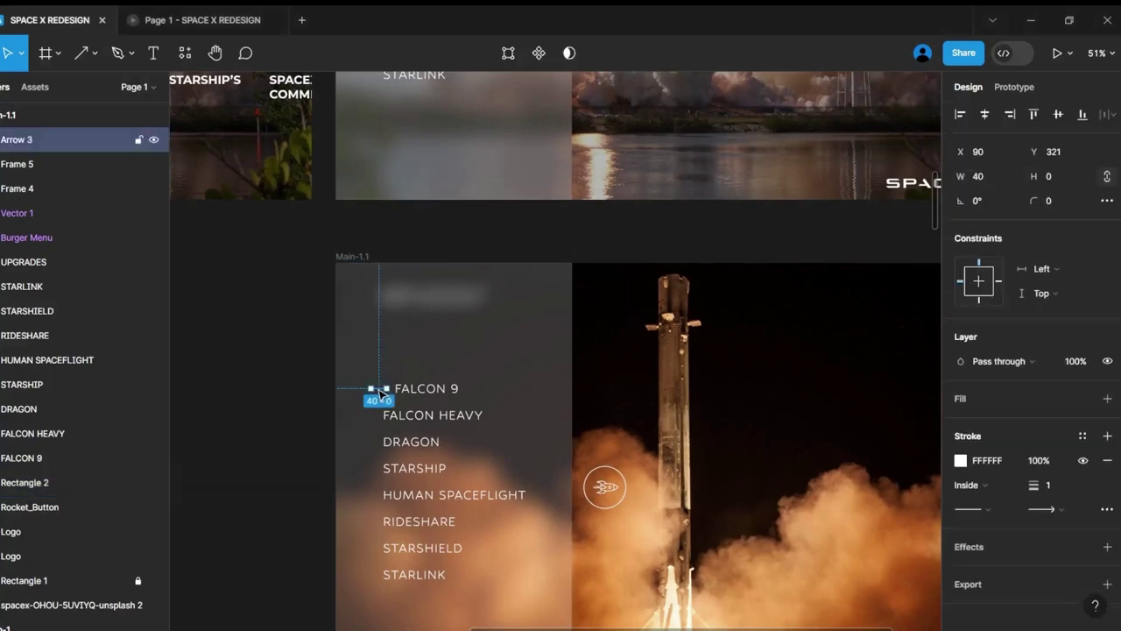
scroll(329, 447, "down", 10)
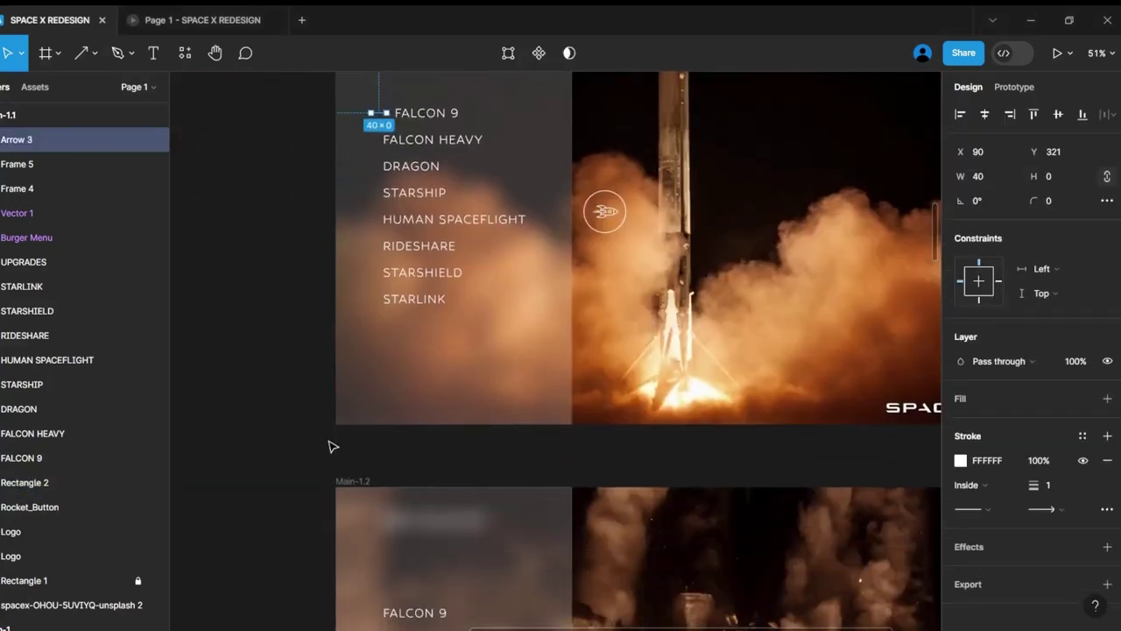
scroll(427, 426, "down", 1)
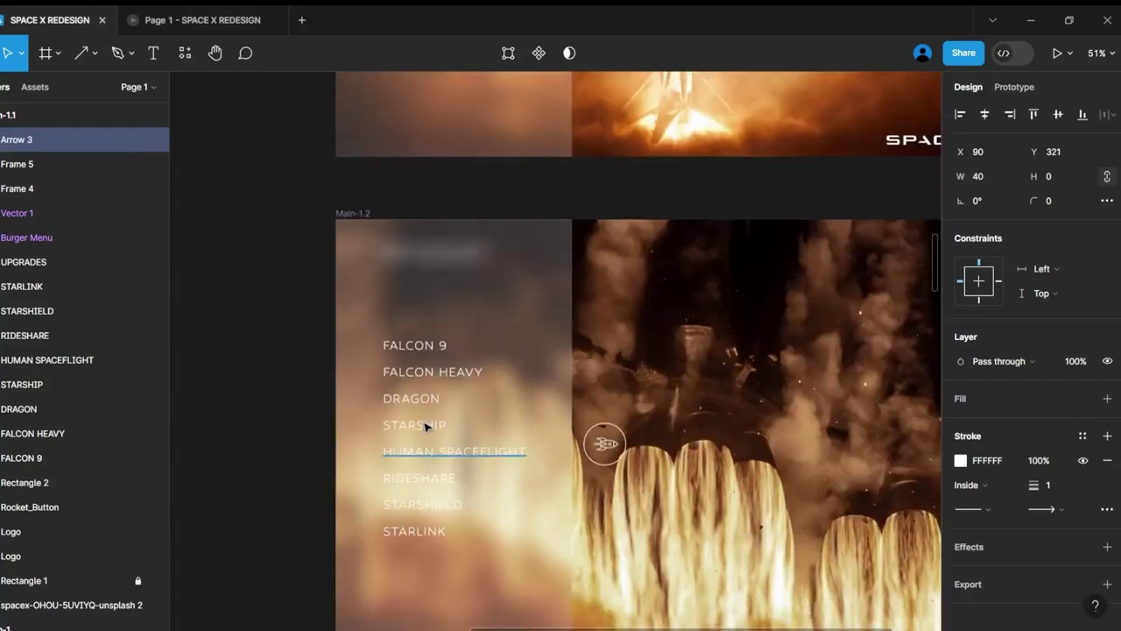
left_click(424, 375)
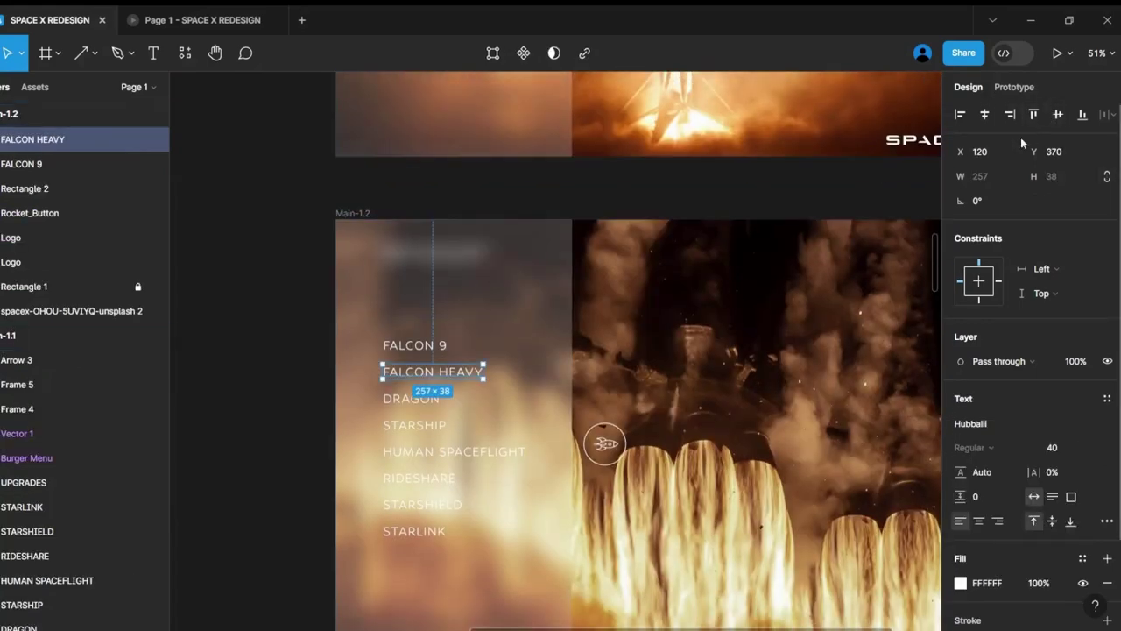
left_click(996, 154)
type("150")
key("Return")
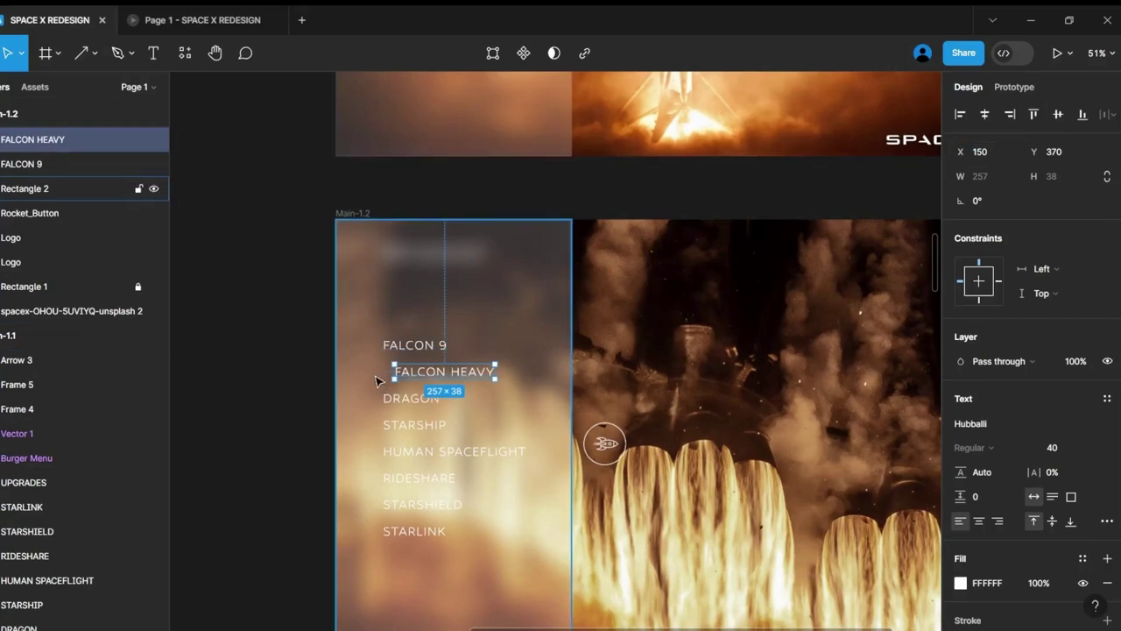
key("ctrl+v")
Place an arrow beside STARSHIELD in Main-1.7 and review the menu frames.
scroll(376, 379, "down", 10)
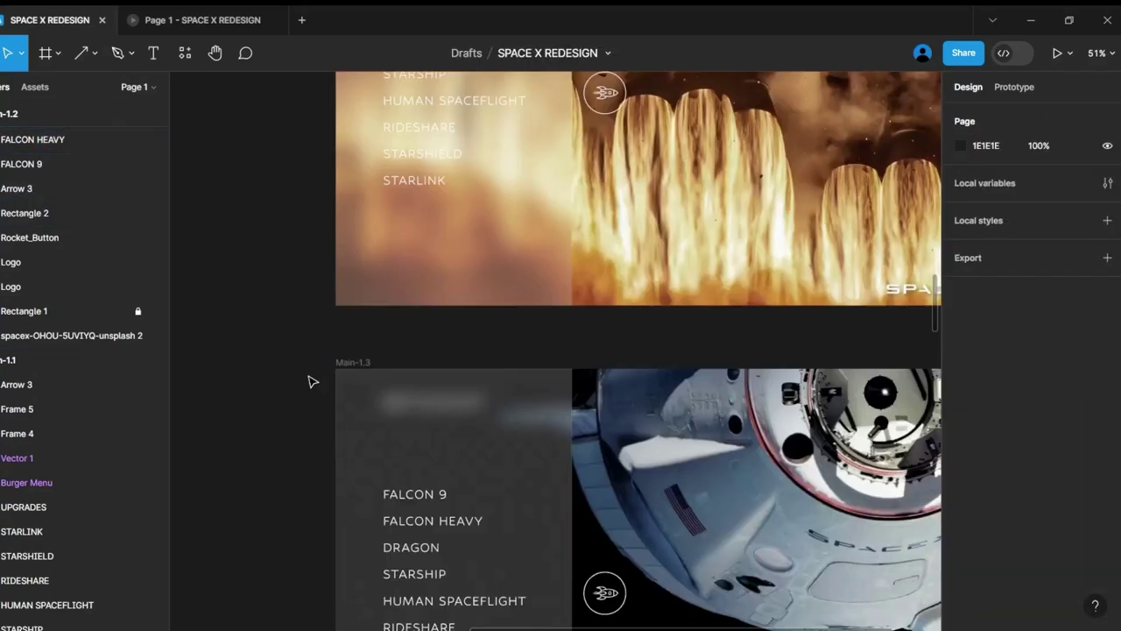
scroll(308, 382, "down", 5)
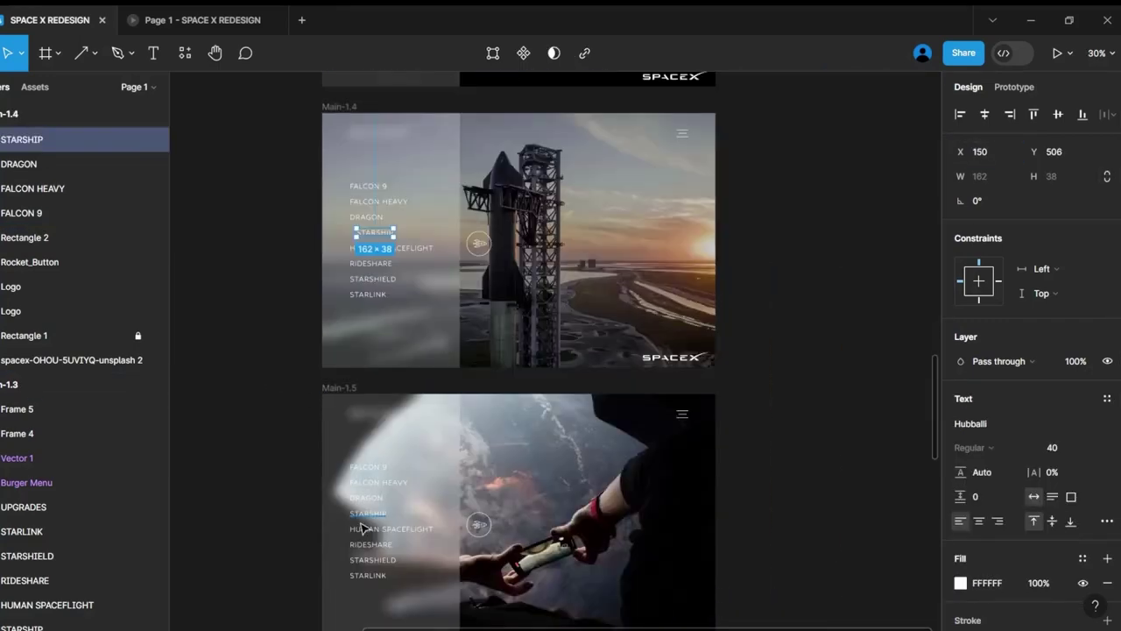
scroll(294, 208, "up", 5)
left_click(564, 354)
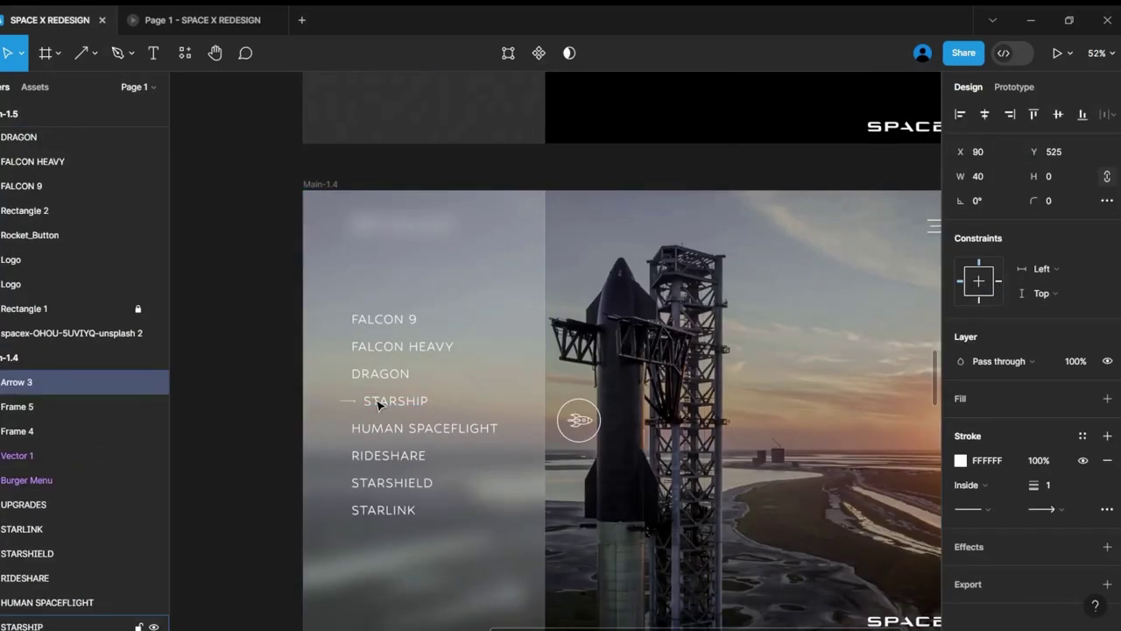
scroll(378, 403, "down", 15)
left_click_drag(378, 404, 386, 252)
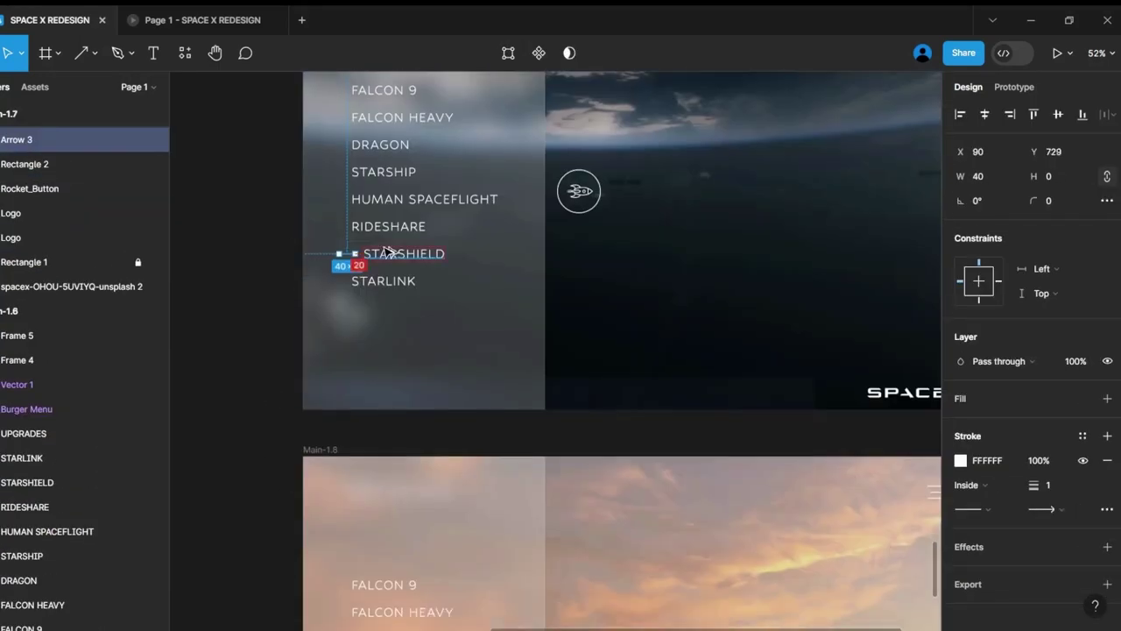
scroll(386, 251, "down", 4)
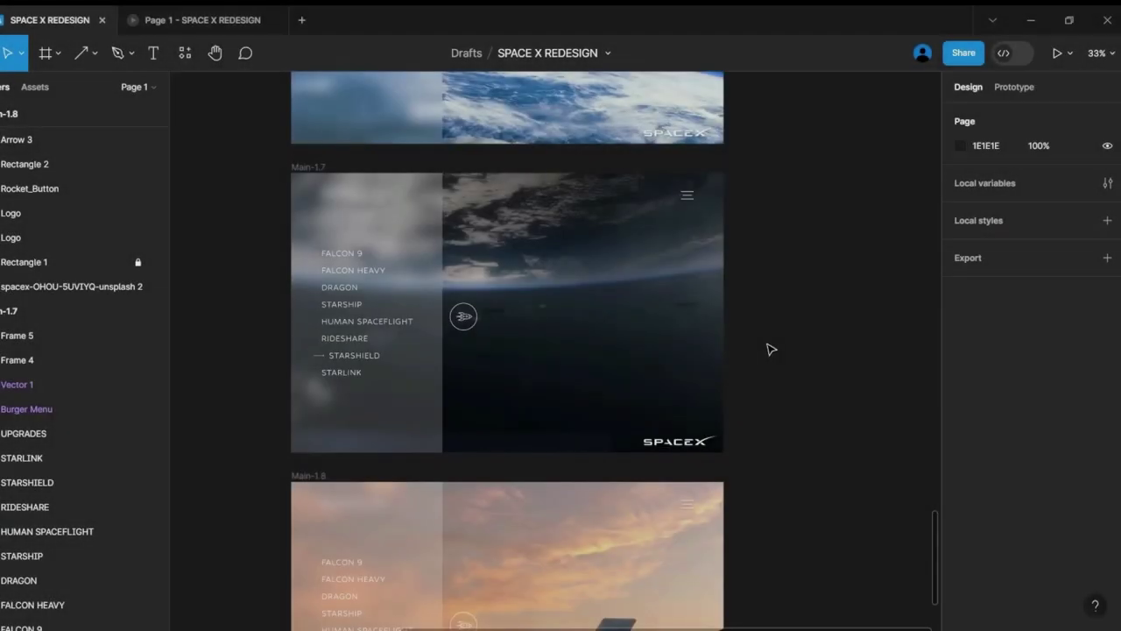
scroll(770, 349, "up", 12)
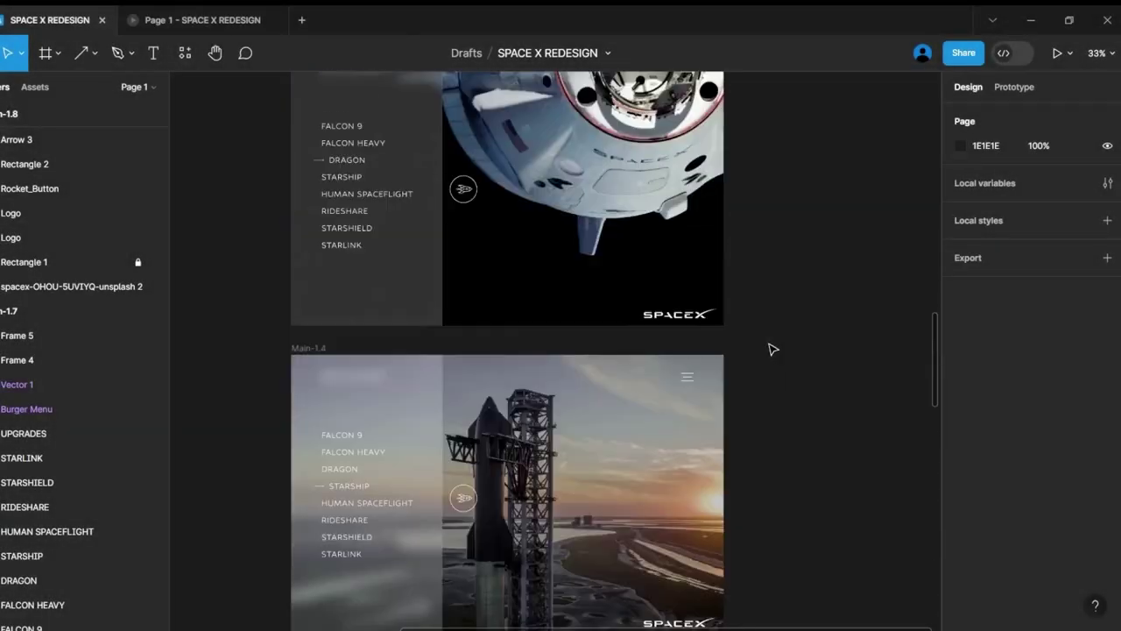
scroll(770, 350, "up", 10)
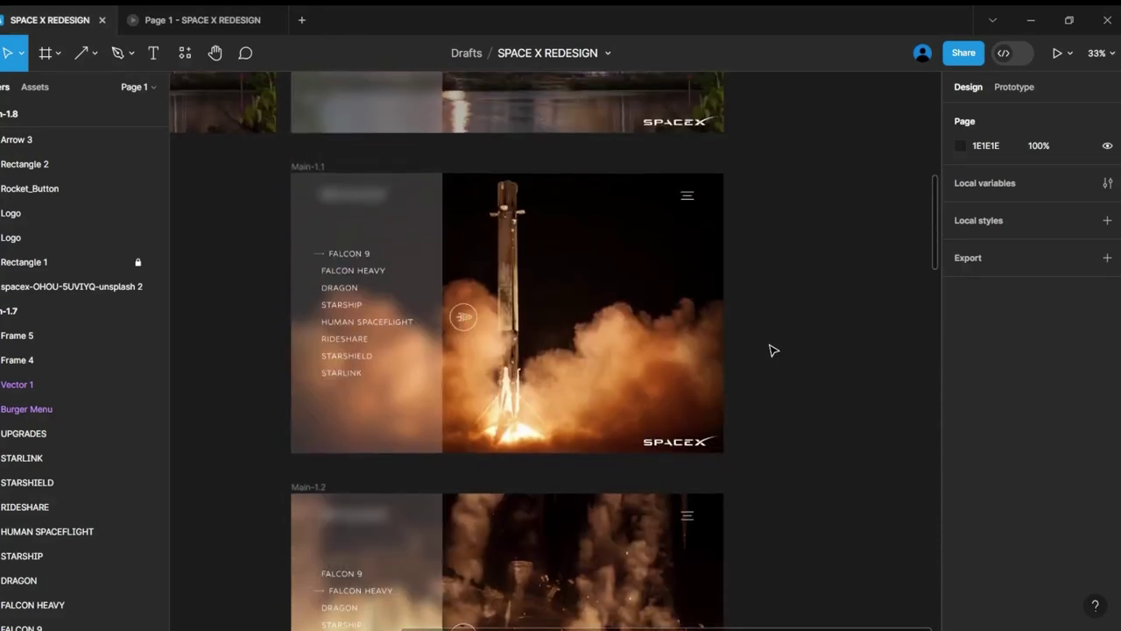
scroll(789, 360, "up", 1)
scroll(776, 336, "up", 3, "ctrl")
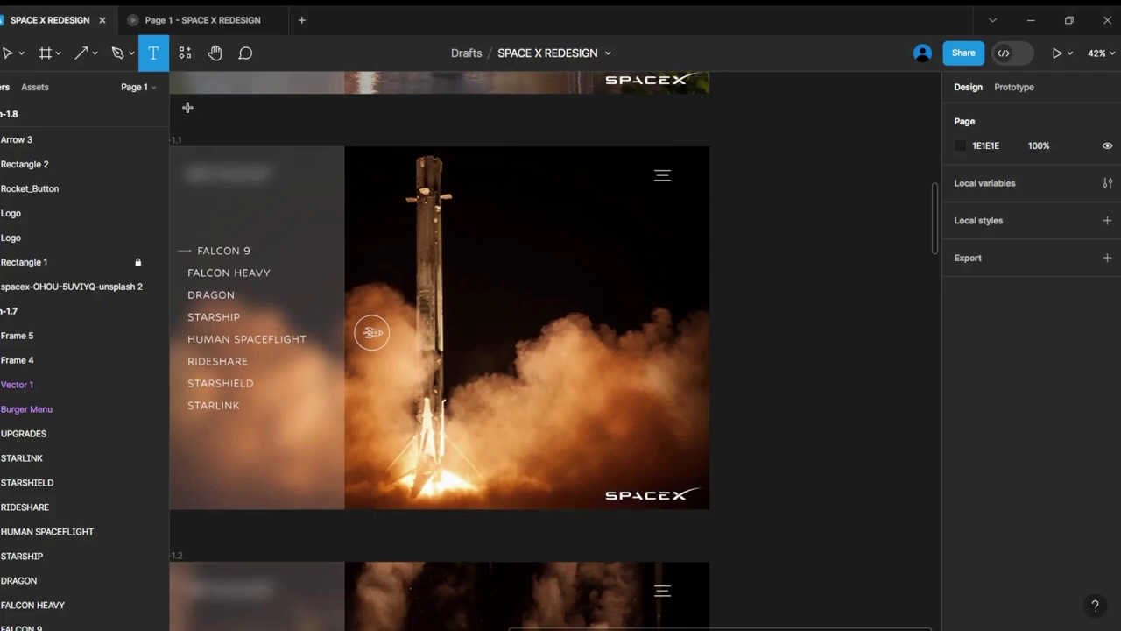
Add a FALCON 9 heading on the rocket photo in Main-1.1 and set it in Montserrat.
left_click(557, 291)
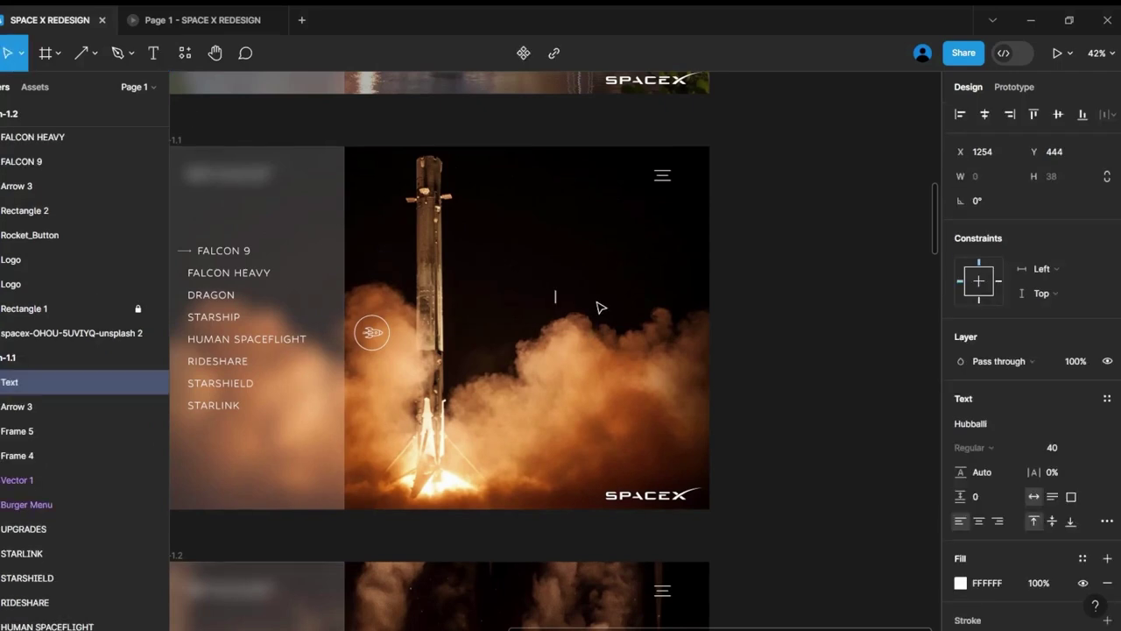
key("Escape")
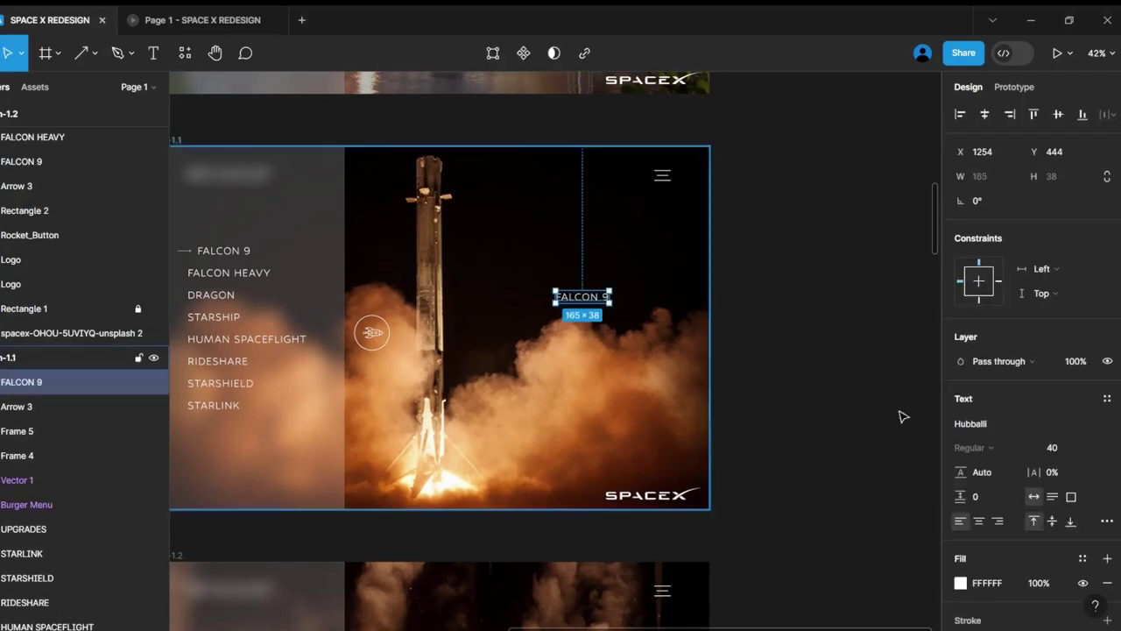
left_click(971, 423)
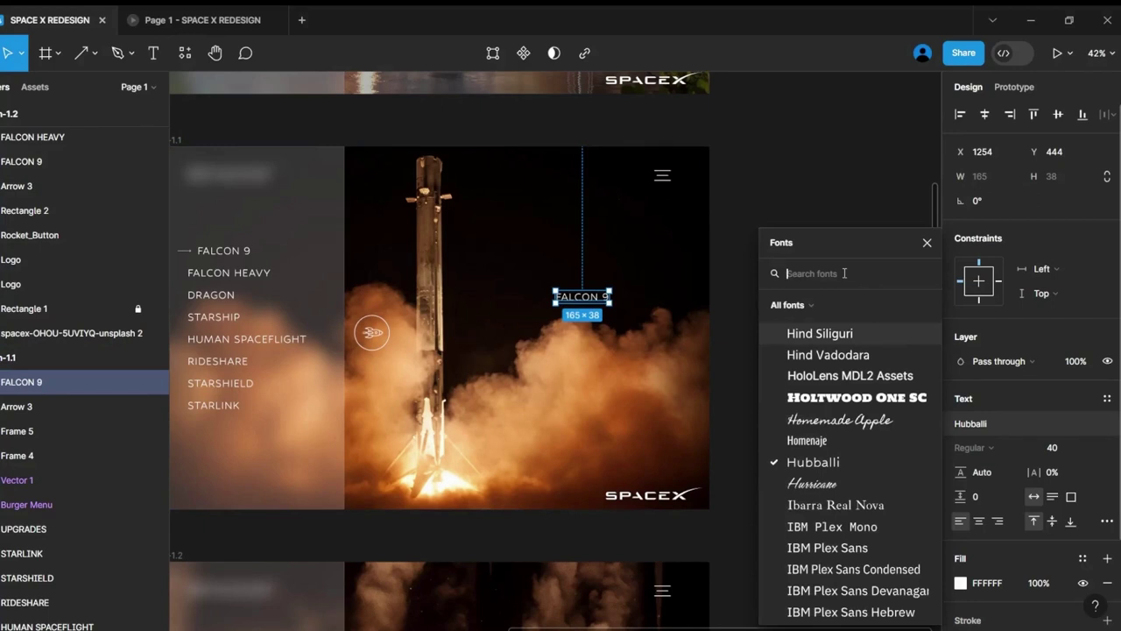
type("montse")
left_click(815, 299)
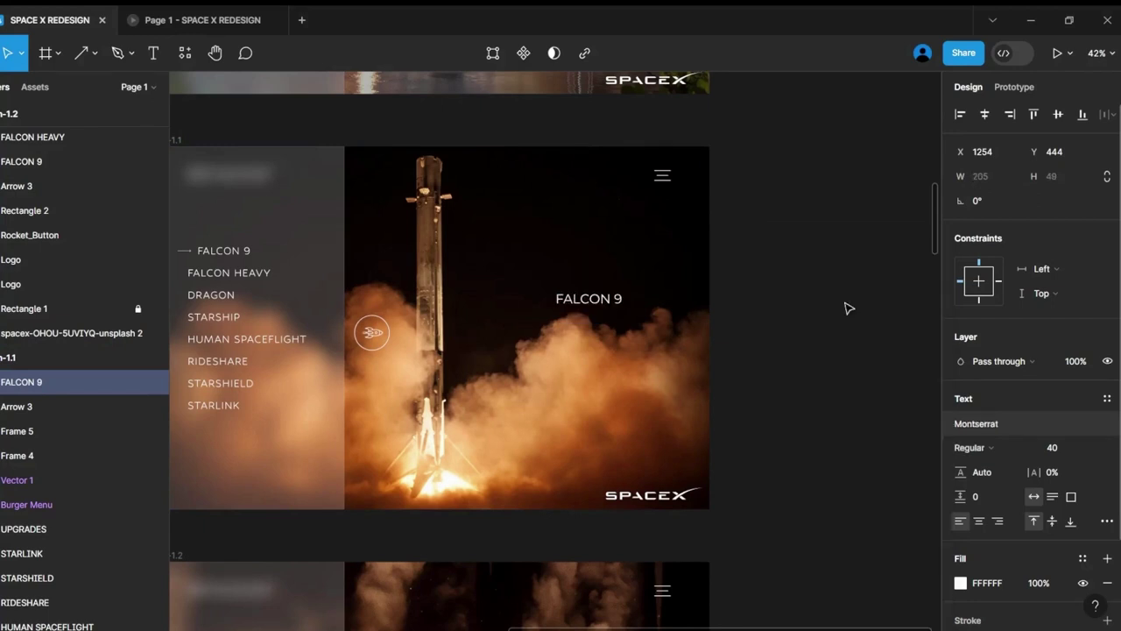